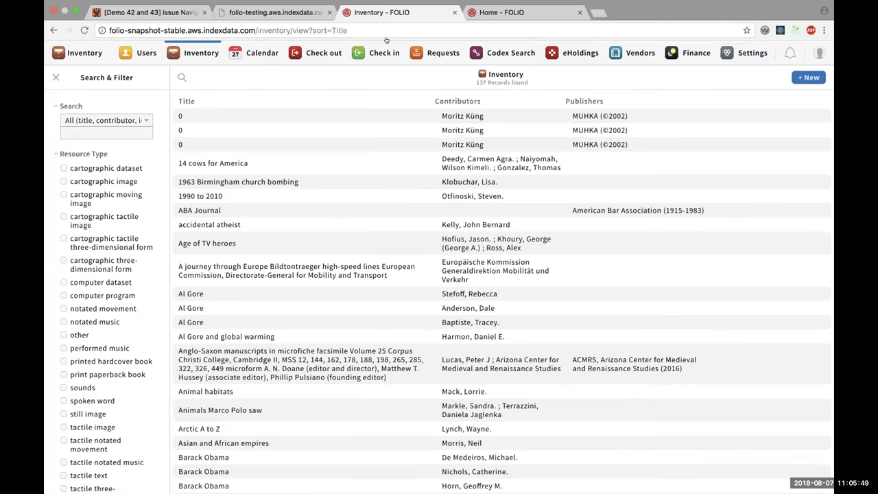
# Step: Open '14 cows for America' and start a new item under its Main Library holdings
pyautogui.click(228, 166)
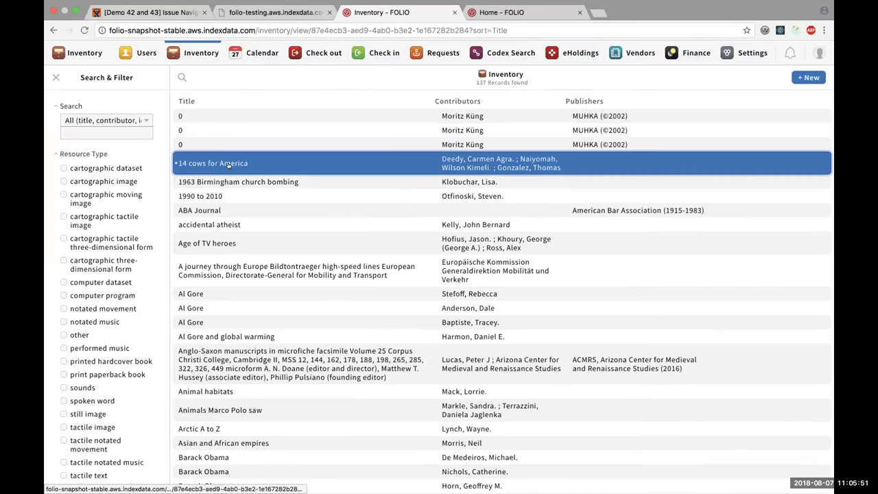
pyautogui.scroll(-3, 609, 295)
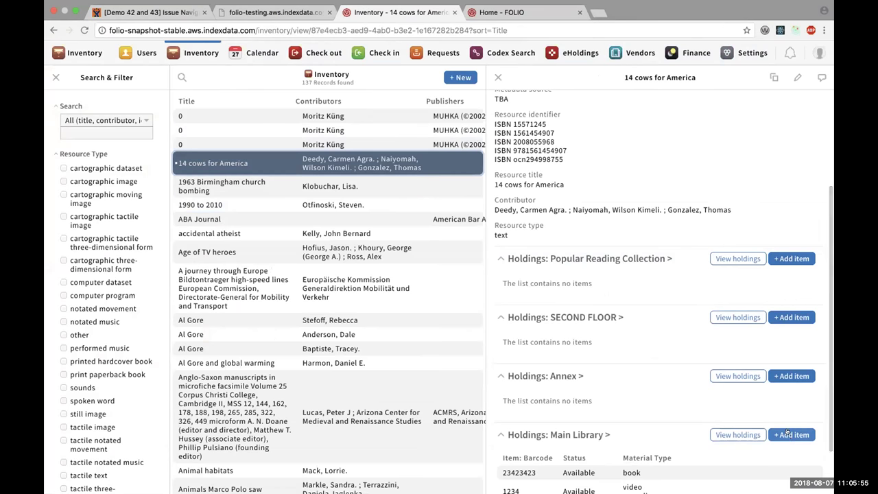
pyautogui.scroll(-2, 758, 375)
pyautogui.click(789, 375)
pyautogui.scroll(-3, 651, 252)
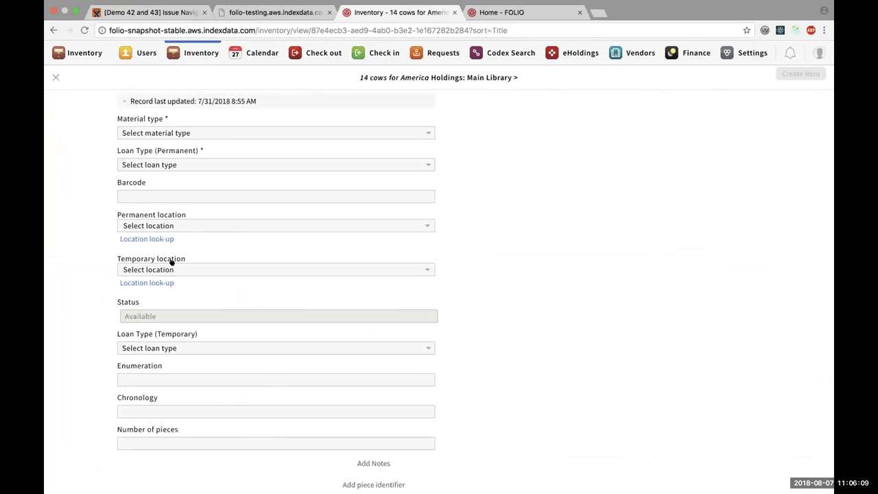
pyautogui.scroll(1, 172, 263)
# Step: Create the item as a book with Reading room loan type and barcode 345345, then open it
pyautogui.click(220, 153)
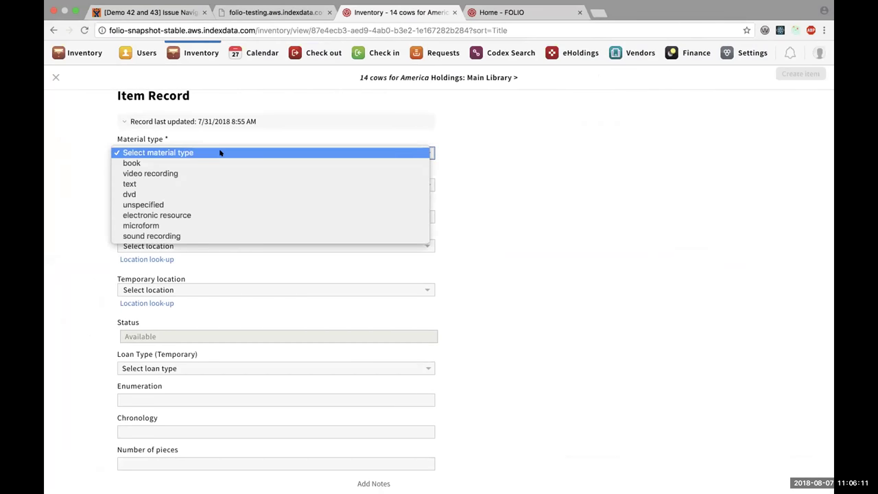
pyautogui.click(216, 160)
pyautogui.click(197, 184)
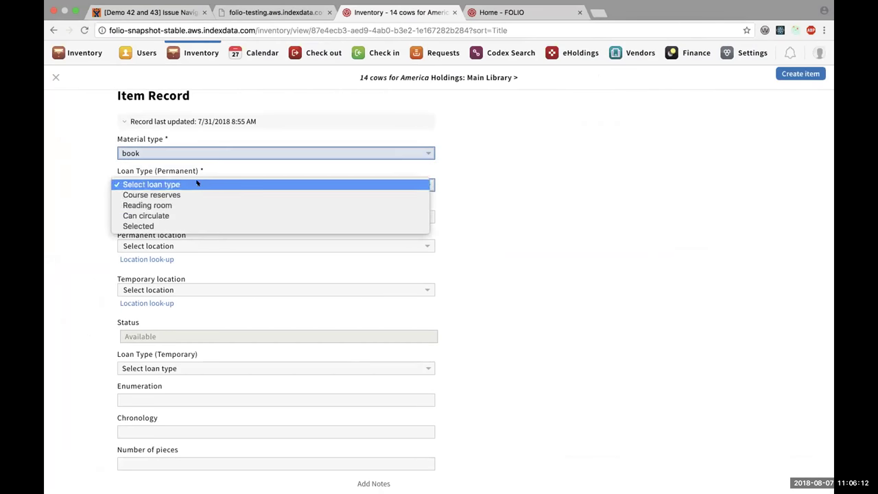
pyautogui.click(172, 206)
pyautogui.click(170, 215)
pyautogui.write('345345')
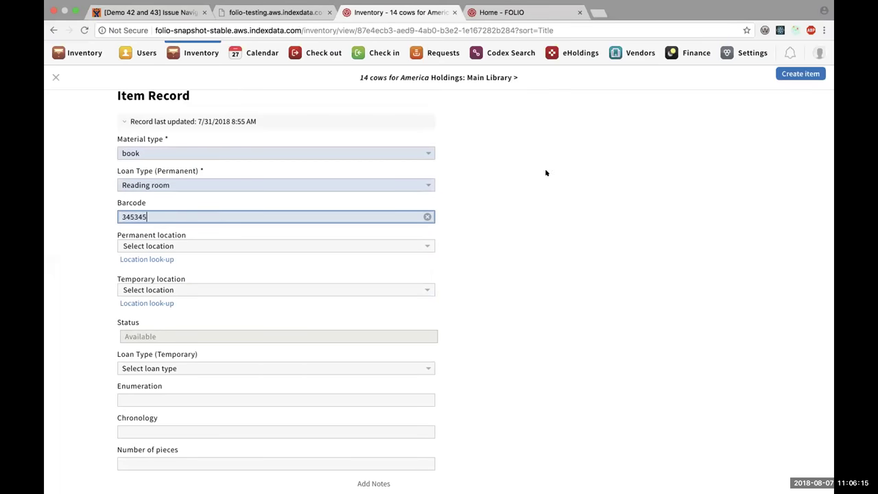
pyautogui.click(782, 76)
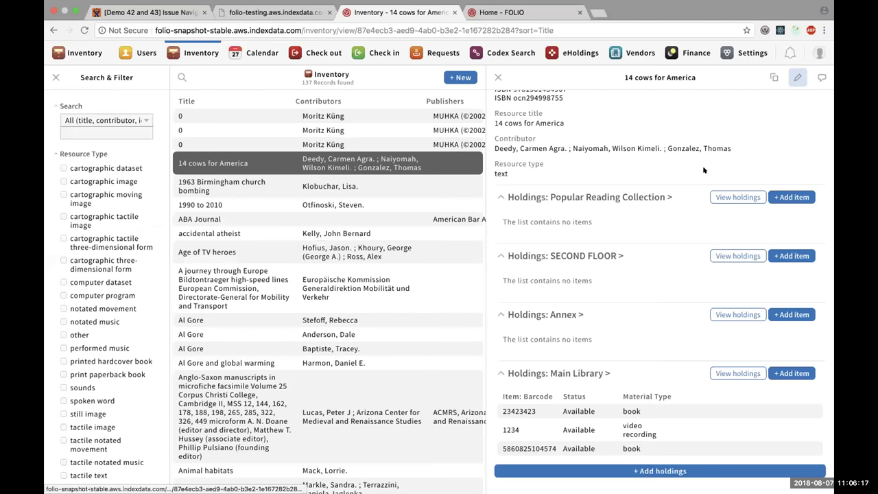
pyautogui.scroll(-1, 638, 295)
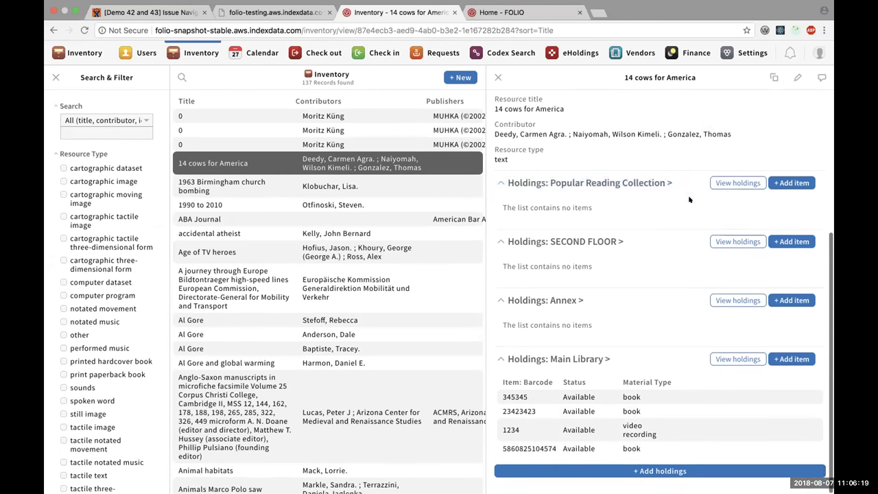
pyautogui.click(589, 395)
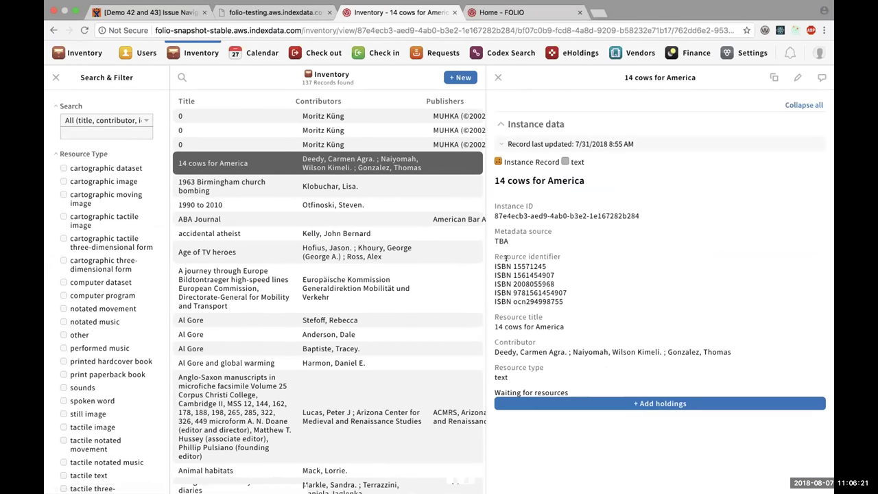
pyautogui.tripleClick(66, 430)
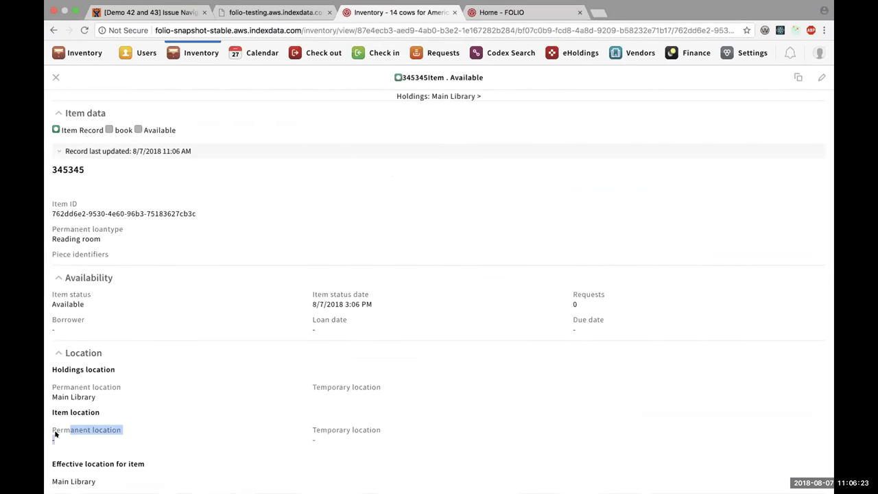
pyautogui.tripleClick(328, 433)
pyautogui.keyDown('shift'); pyautogui.click(241, 434); pyautogui.keyUp('shift')
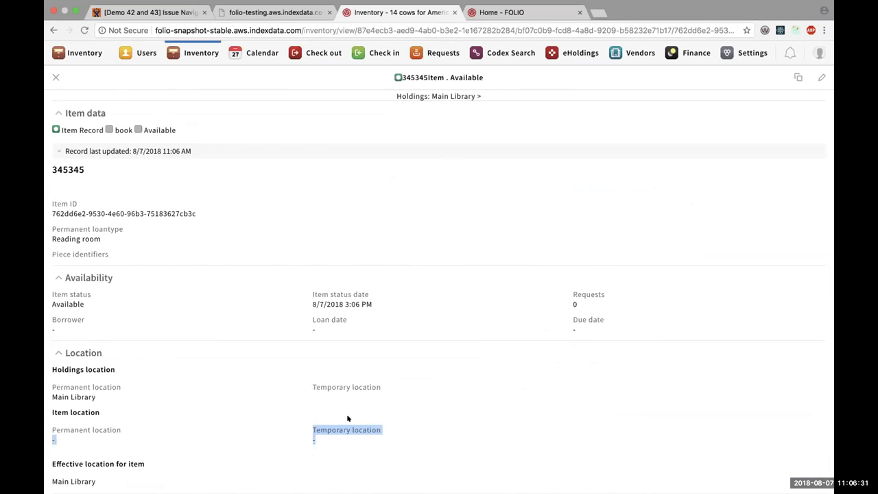
pyautogui.click(346, 418)
pyautogui.moveTo(310, 384); pyautogui.dragTo(379, 384)
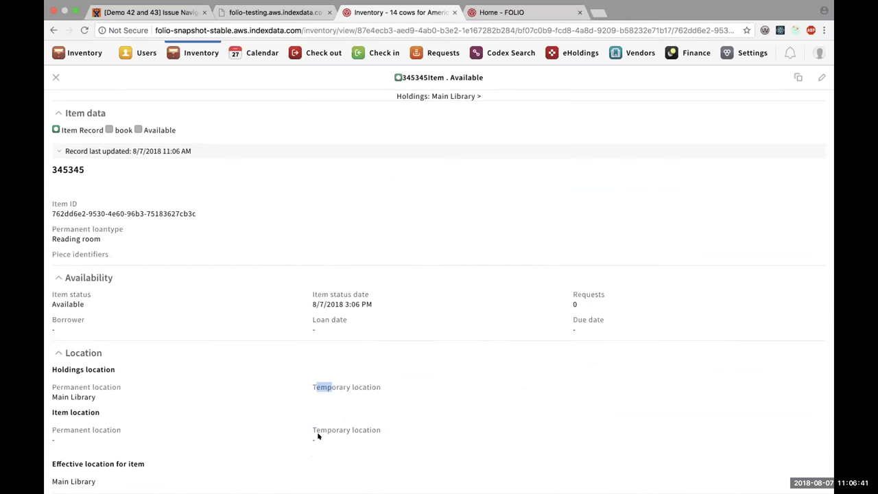
pyautogui.moveTo(318, 436); pyautogui.dragTo(304, 439)
pyautogui.moveTo(60, 439)
pyautogui.mouseDown()
pyautogui.moveTo(48, 445)
pyautogui.moveTo(55, 438)
pyautogui.mouseUp()
pyautogui.click(53, 73)
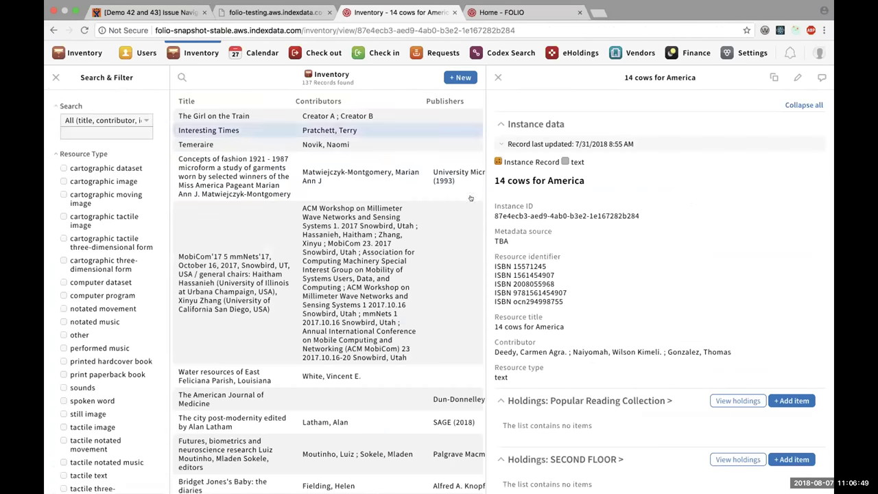
# Step: Create a holdings record with permanent location Annex, then view it, which shows an error
pyautogui.scroll(-3, 663, 341)
pyautogui.click(661, 471)
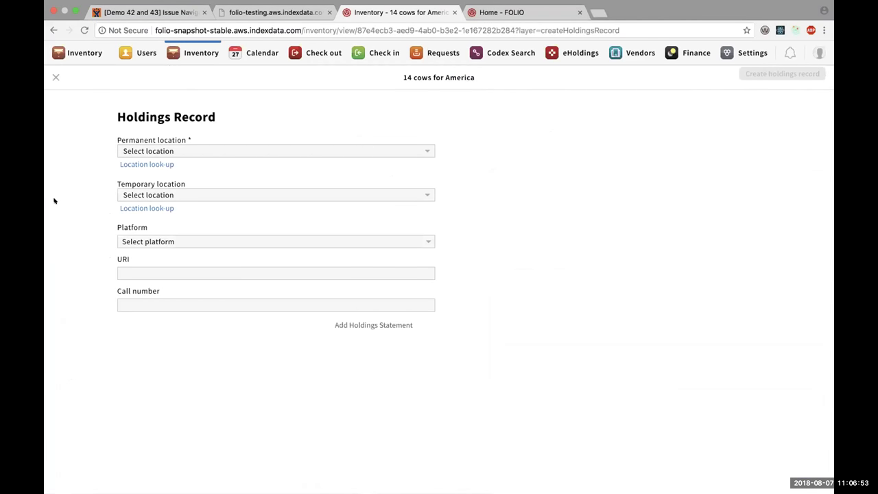
pyautogui.click(150, 149)
pyautogui.click(137, 212)
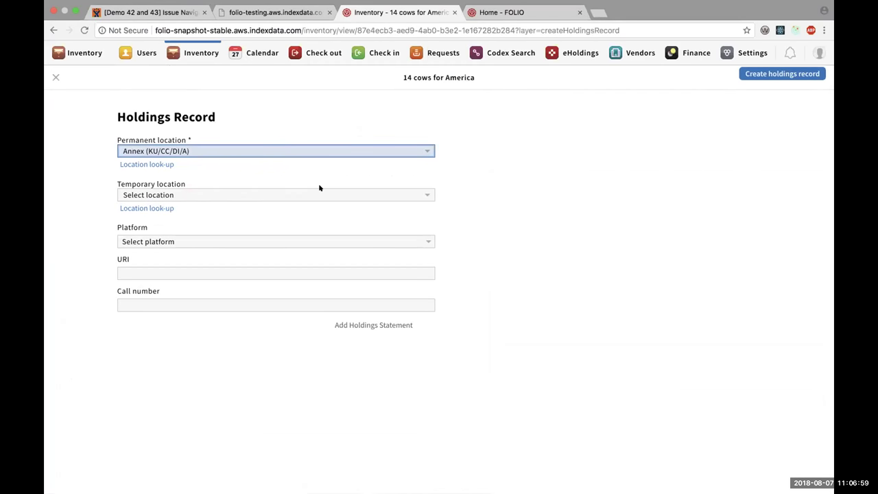
pyautogui.click(763, 74)
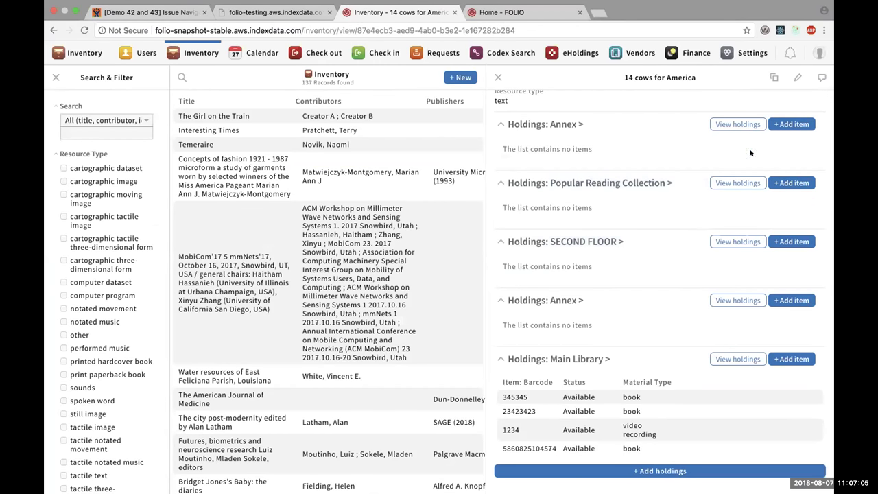
pyautogui.click(748, 125)
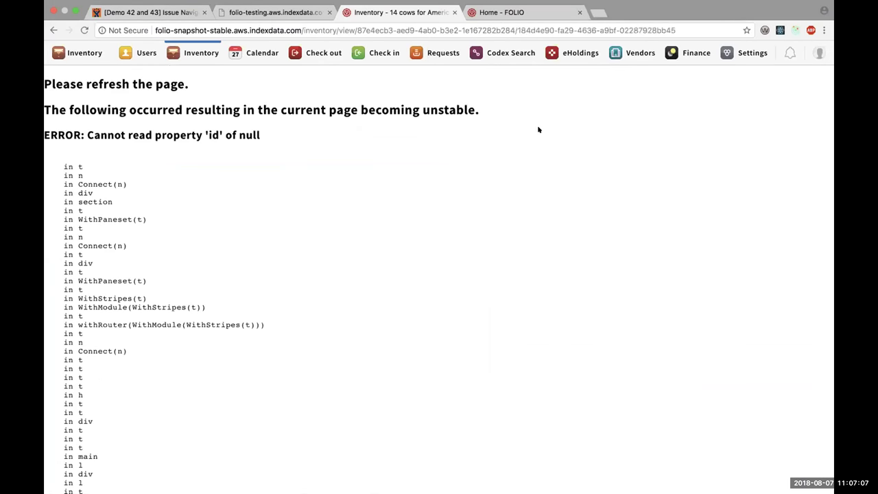
# Step: Reload to display the Annex holdings record and highlight its location values
pyautogui.press('super+r')
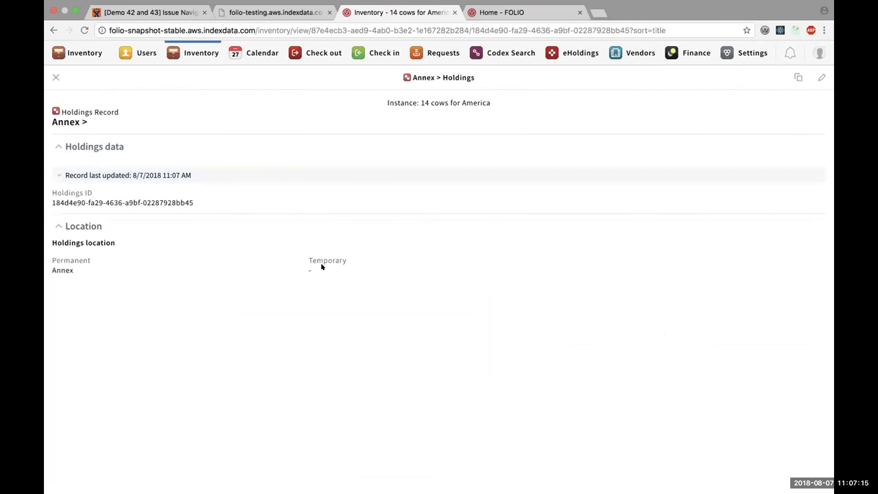
pyautogui.moveTo(316, 266); pyautogui.dragTo(295, 260)
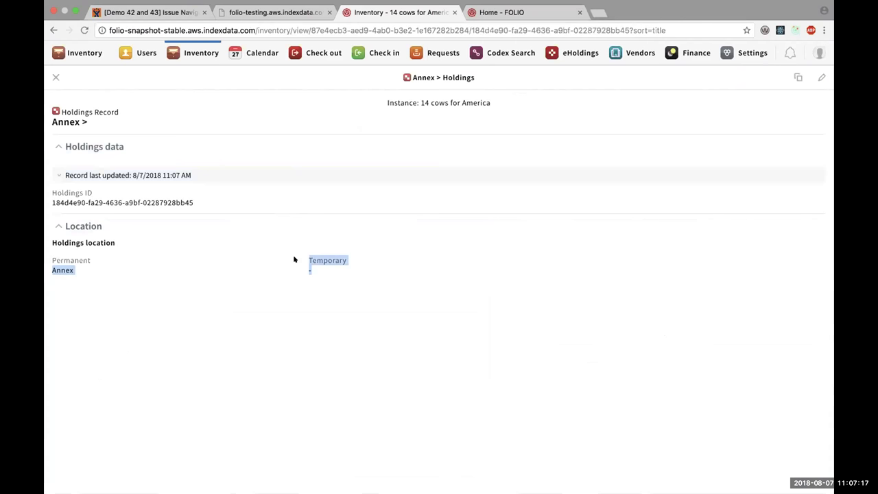
pyautogui.moveTo(310, 269); pyautogui.dragTo(300, 261)
# Step: Close the holdings record and go to the JIRA Demo 42 and 43 issue list
pyautogui.click(50, 72)
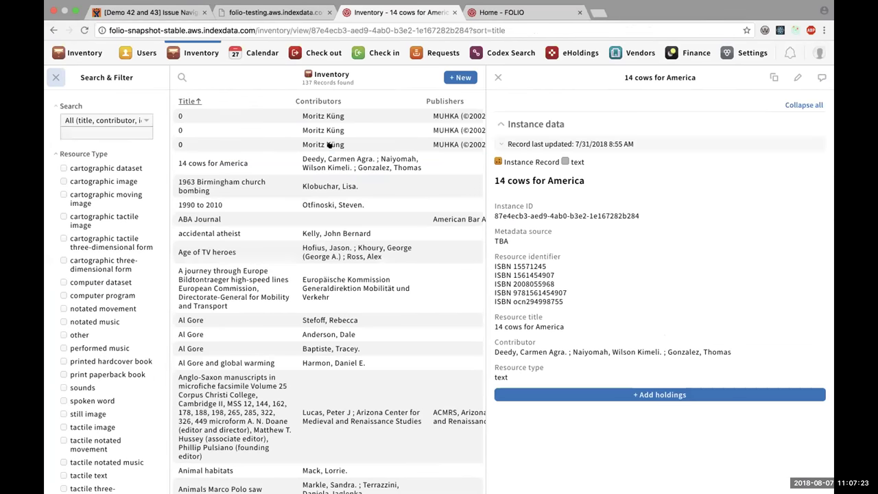
pyautogui.scroll(-3, 489, 127)
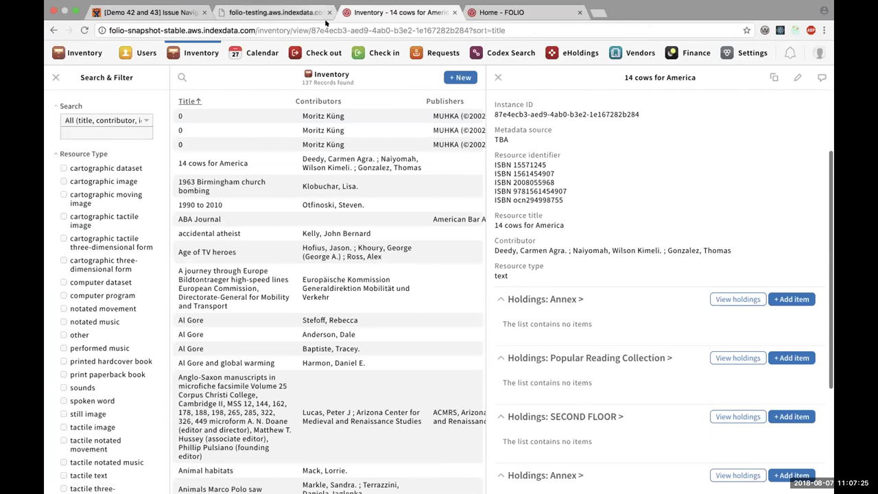
pyautogui.click(165, 12)
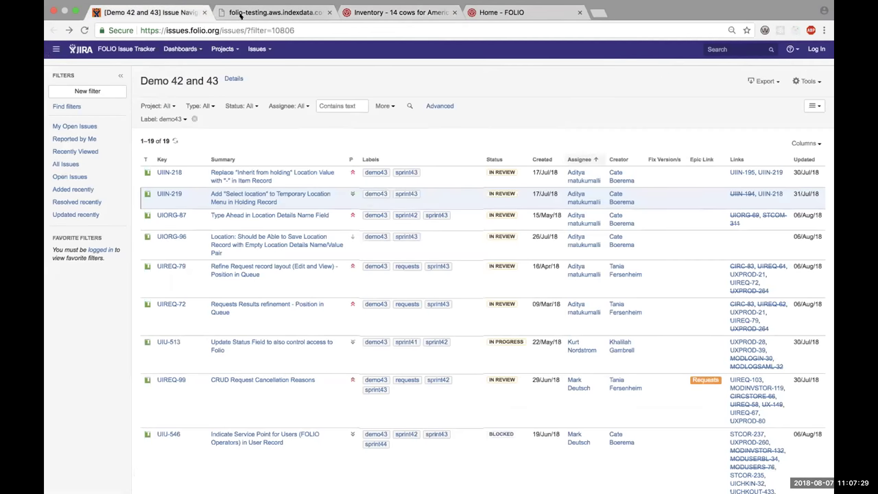
# Step: Move between FOLIO, folio-testing and desktops, ending on the JIRA 'Demo 42 and 43' demo43 issue list
pyautogui.click(496, 23)
pyautogui.click(439, 53)
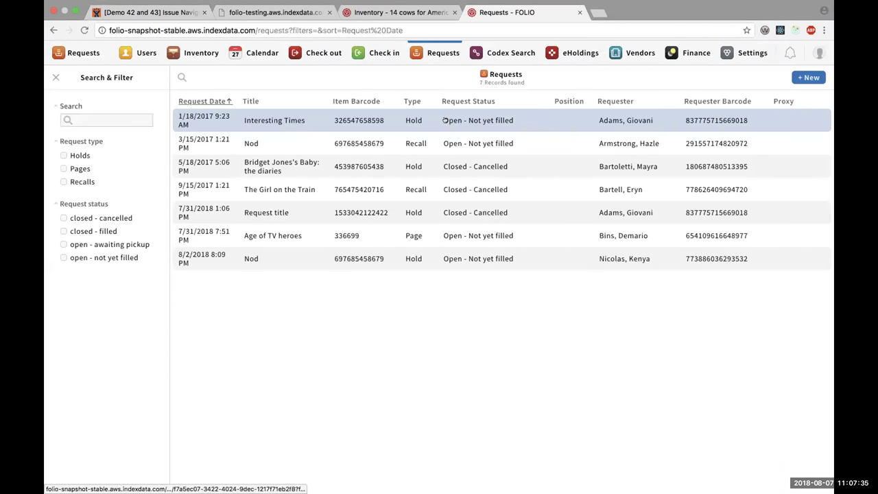
pyautogui.click(336, 19)
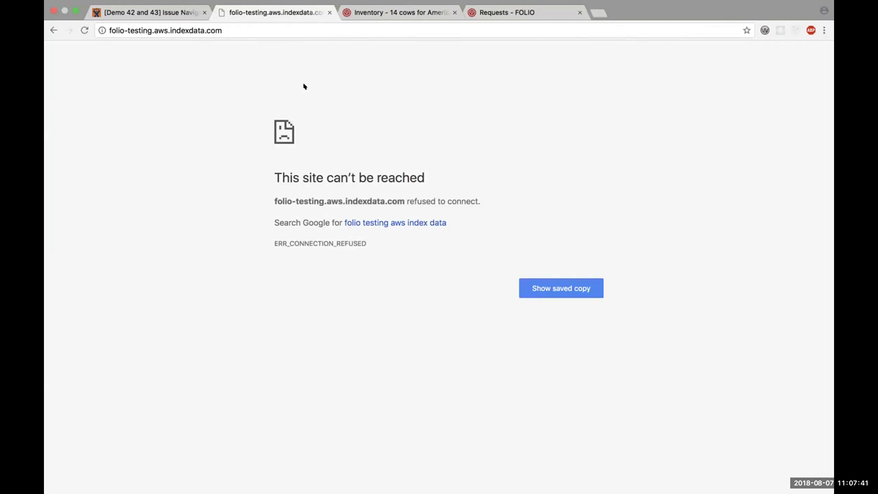
pyautogui.click(153, 12)
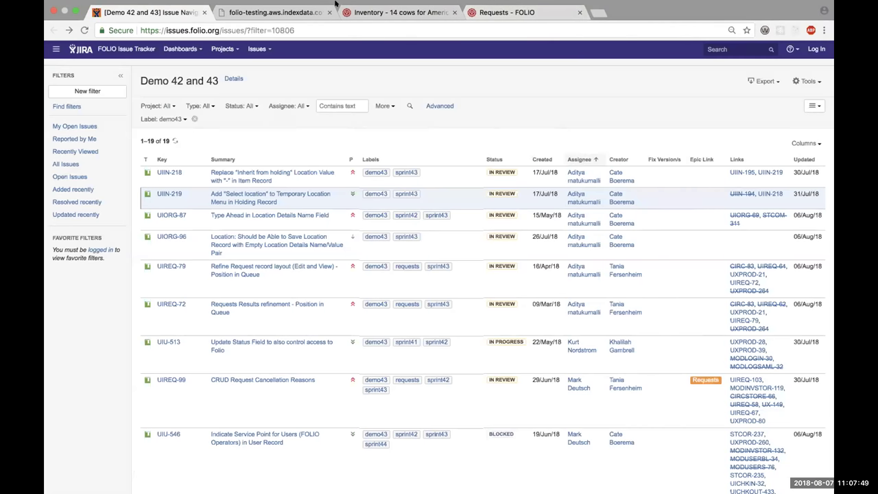
pyautogui.click(273, 24)
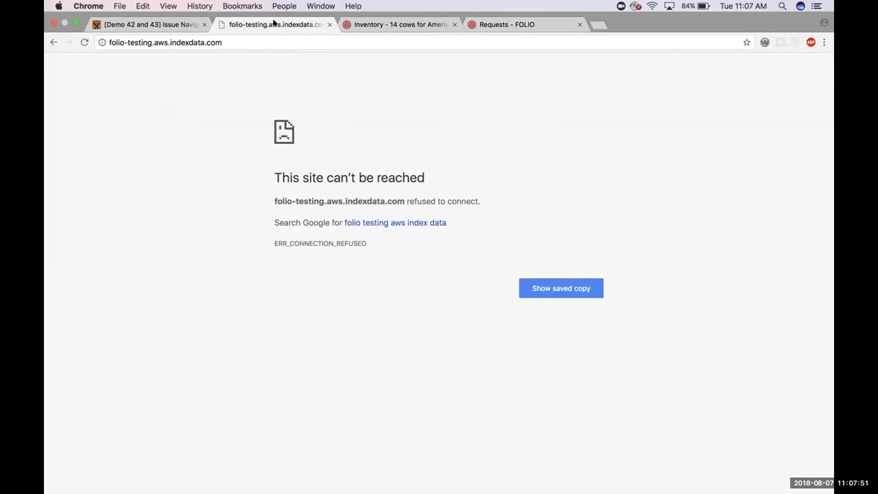
pyautogui.click(177, 21)
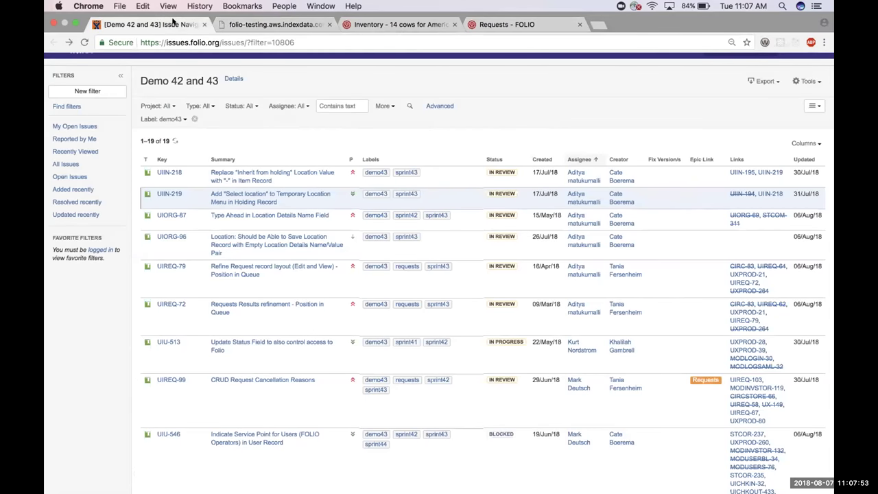
pyautogui.hotkey('ctrl', 'Left')
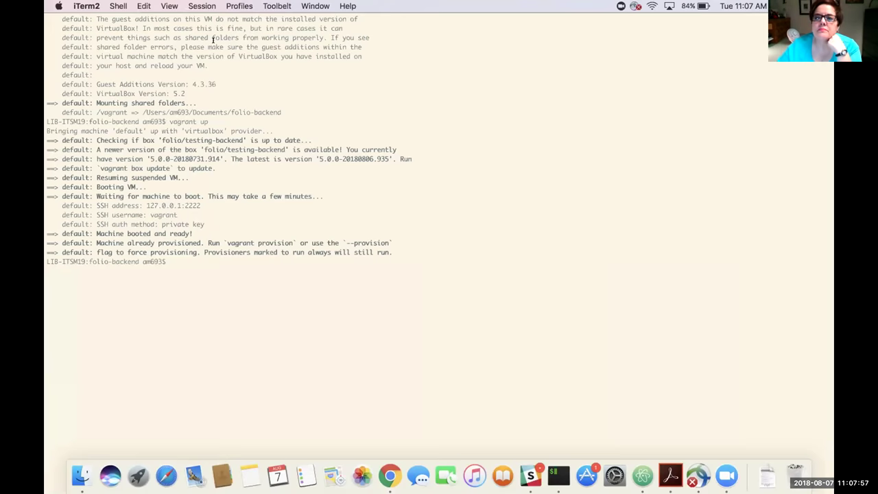
pyautogui.hotkey('ctrl', 'Right')
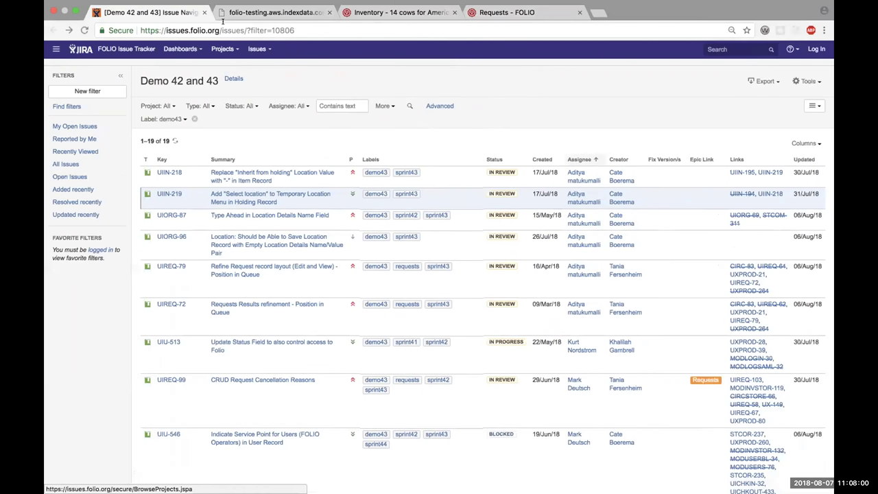
# Step: Switch away from the JIRA desktop back to the previous desktop
pyautogui.moveTo(740, 4)
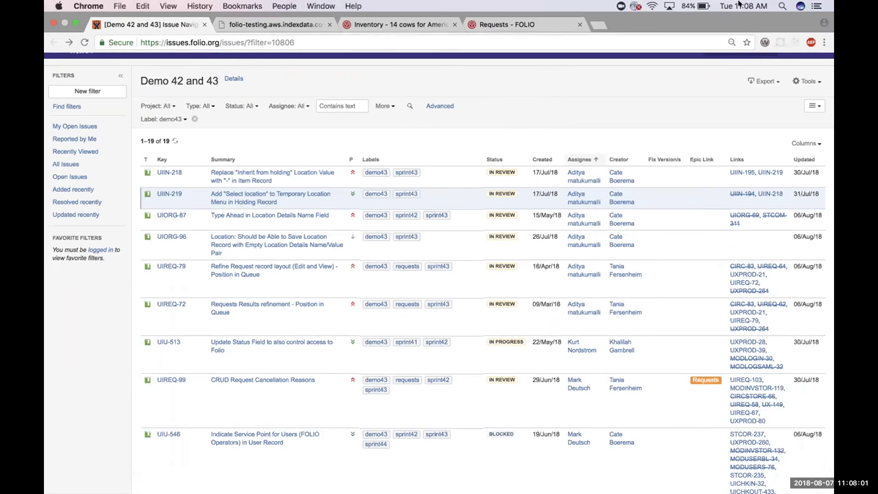
pyautogui.hotkey('ctrl', 'Left')
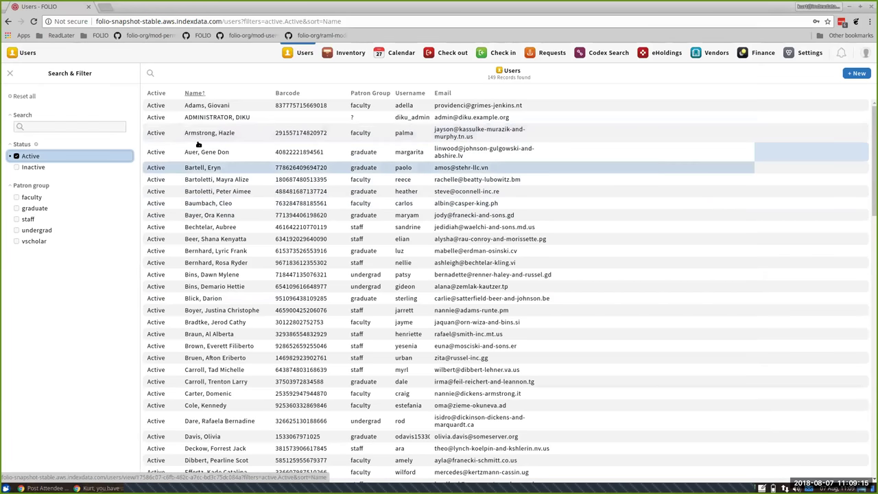
# Step: Change the third faculty user's status to Inactive and save the record
pyautogui.click(227, 132)
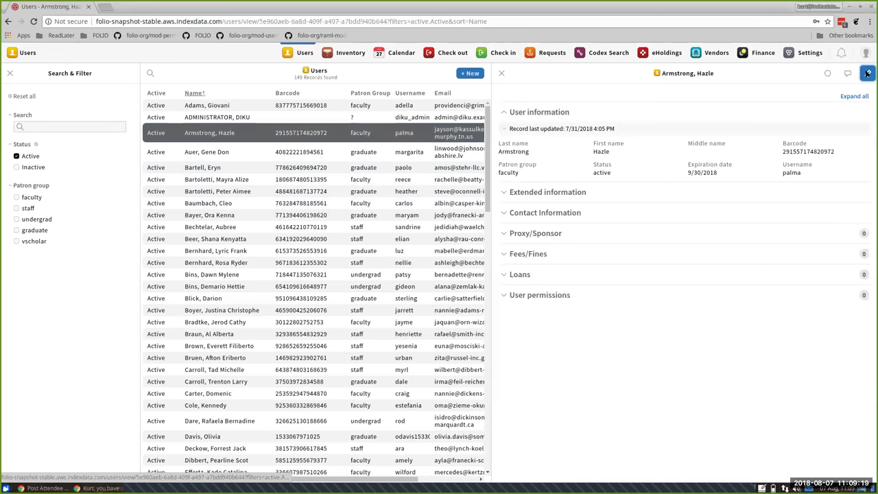
pyautogui.click(868, 73)
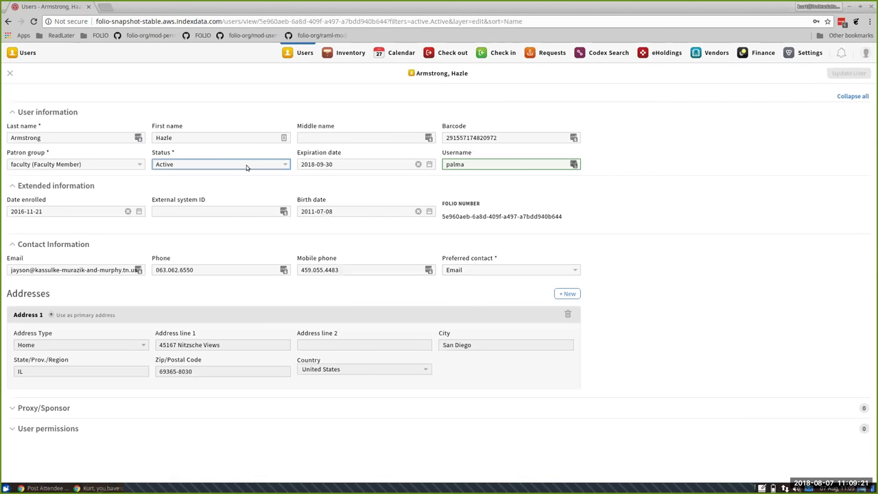
pyautogui.press('Down')
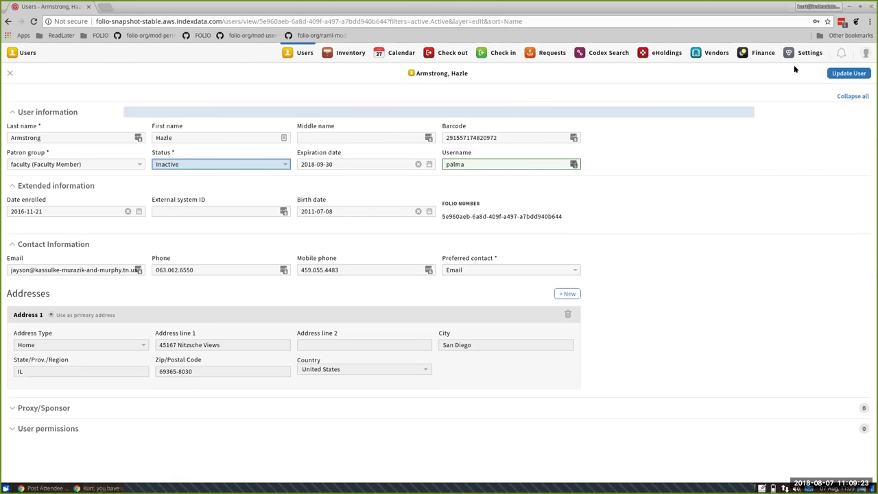
pyautogui.click(831, 73)
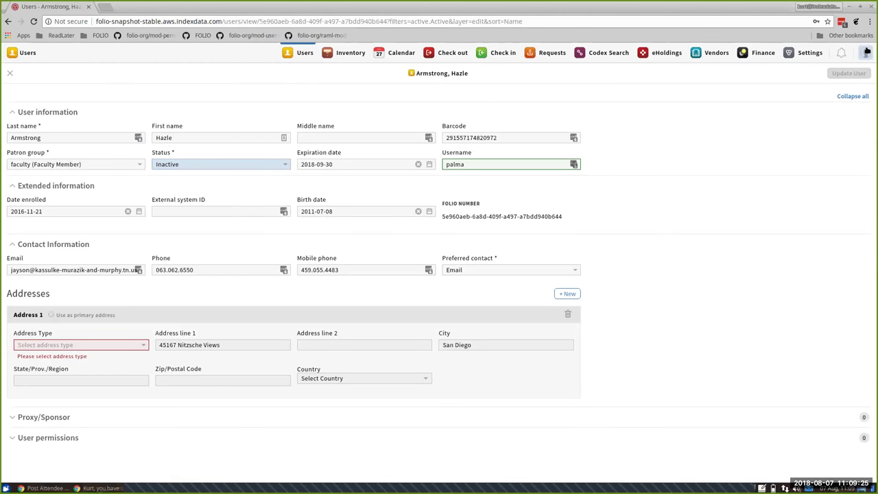
pyautogui.click(866, 52)
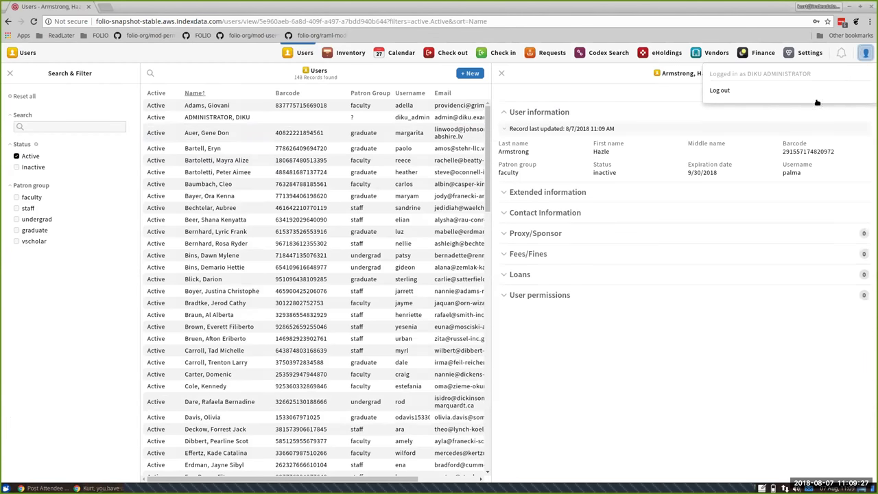
# Step: Log out and try signing in with the inactive user's username and password
pyautogui.click(727, 91)
pyautogui.click(392, 283)
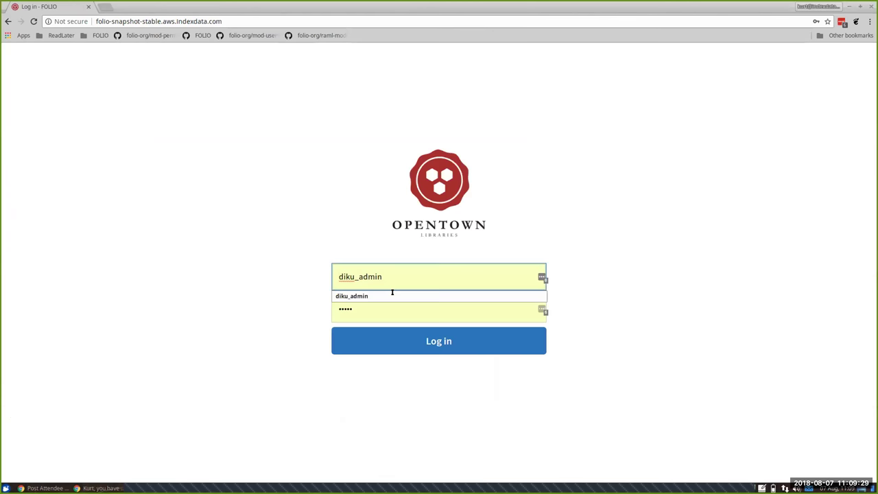
pyautogui.doubleClick(388, 286)
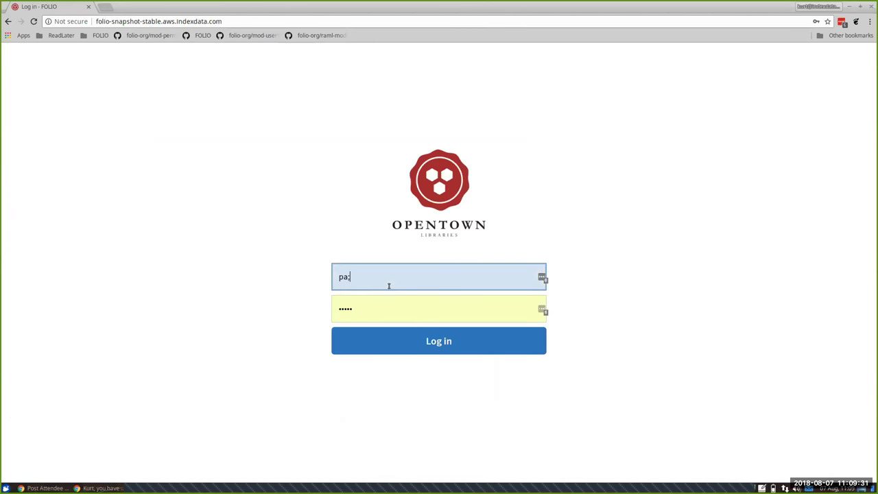
pyautogui.press('BackSpace')
pyautogui.press('BackSpace')
pyautogui.press('BackSpace')
pyautogui.press('Tab')
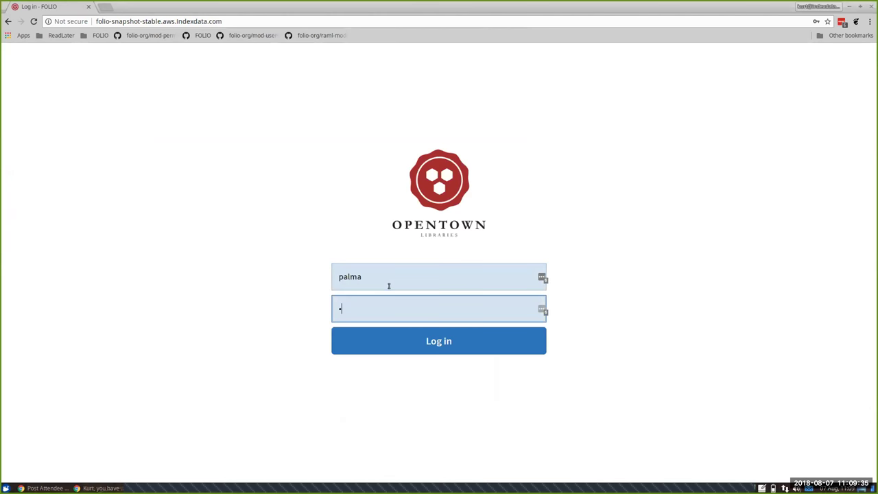
pyautogui.press('Return')
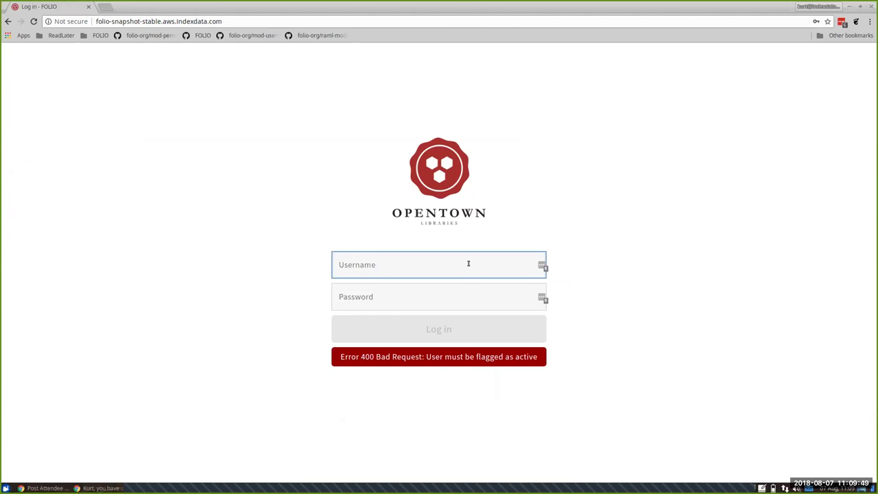
# Step: Sign back in with the administrator credentials after a mistyped attempt
pyautogui.press('Tab')
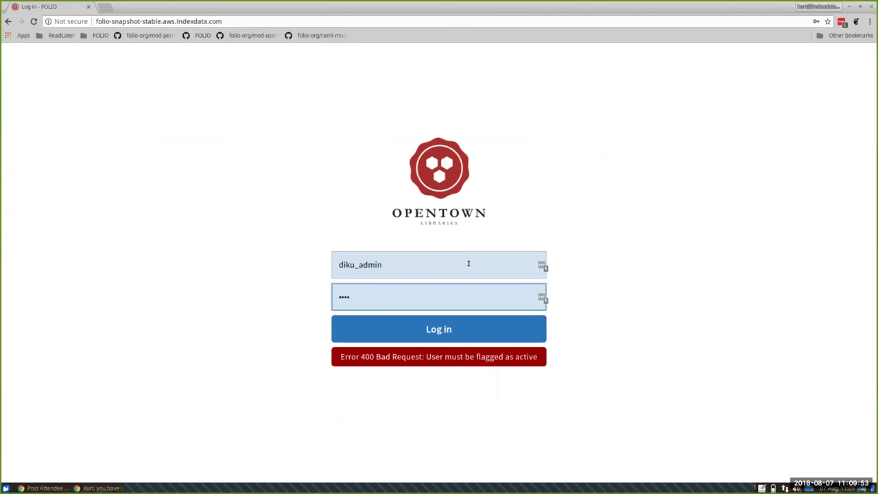
pyautogui.press('Return')
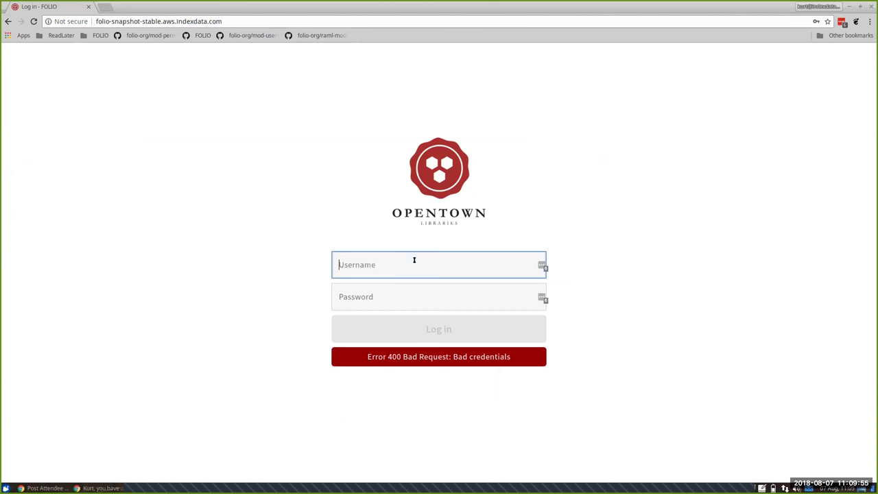
pyautogui.press('BackSpace')
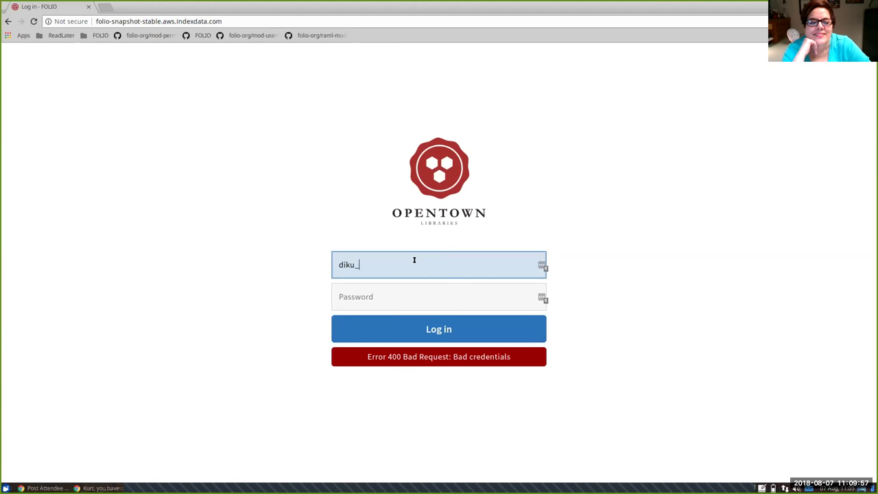
pyautogui.press('Tab')
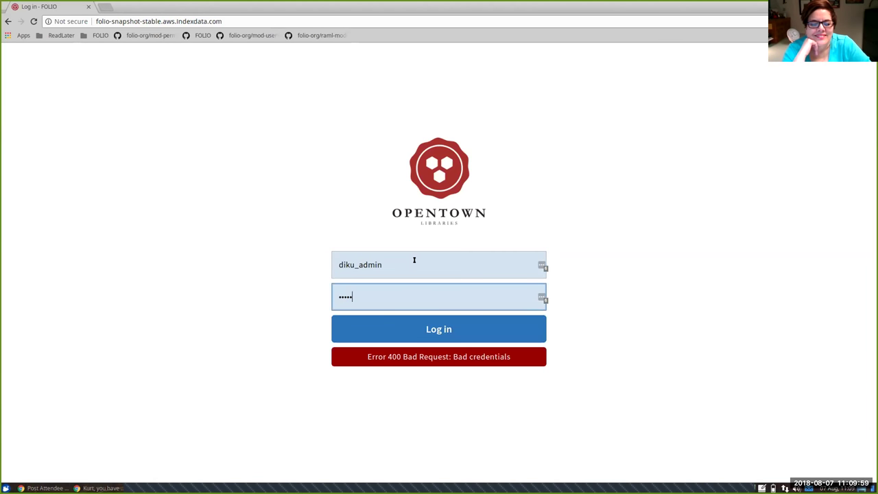
pyautogui.press('Return')
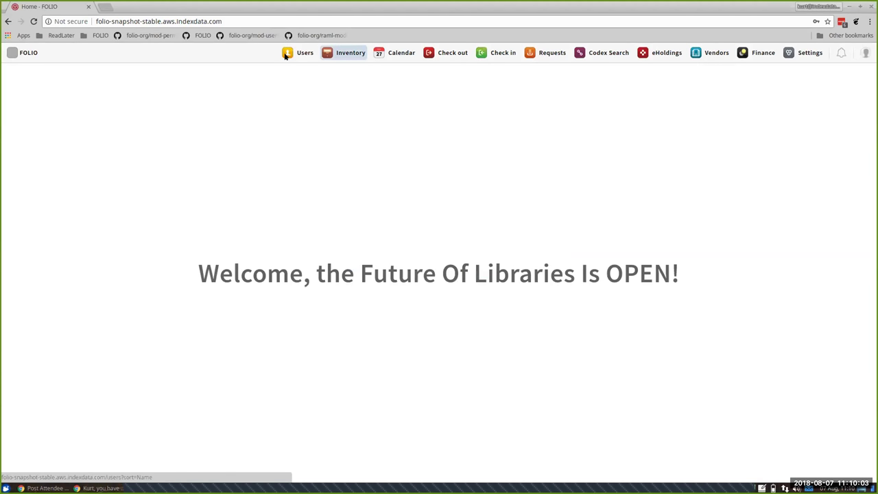
# Step: Filter Users to Inactive, set the deactivated faculty user back to Active and save
pyautogui.click(787, 110)
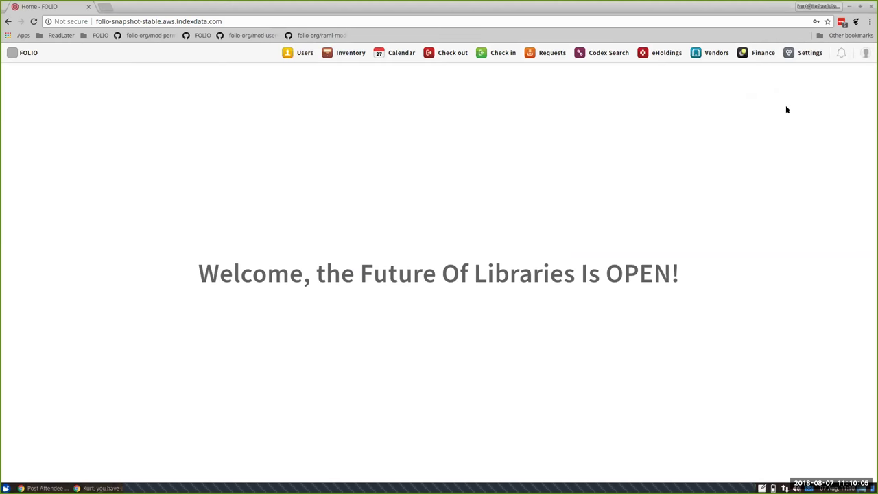
pyautogui.click(300, 52)
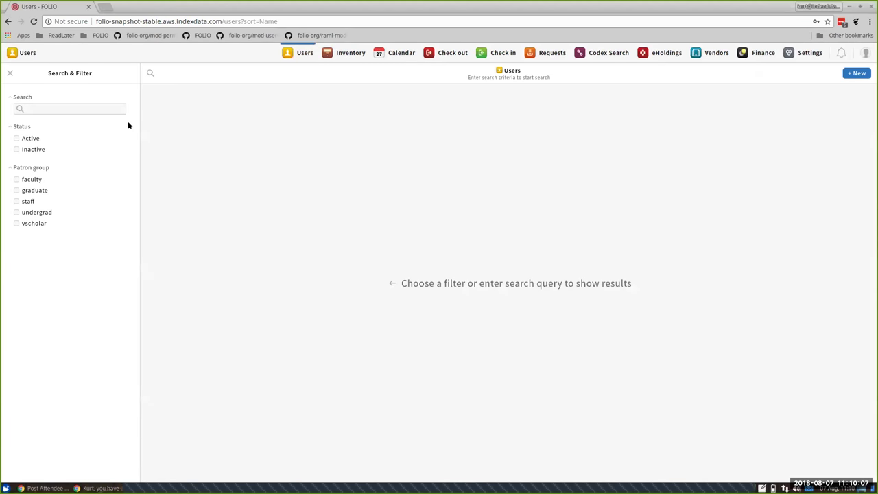
pyautogui.click(68, 149)
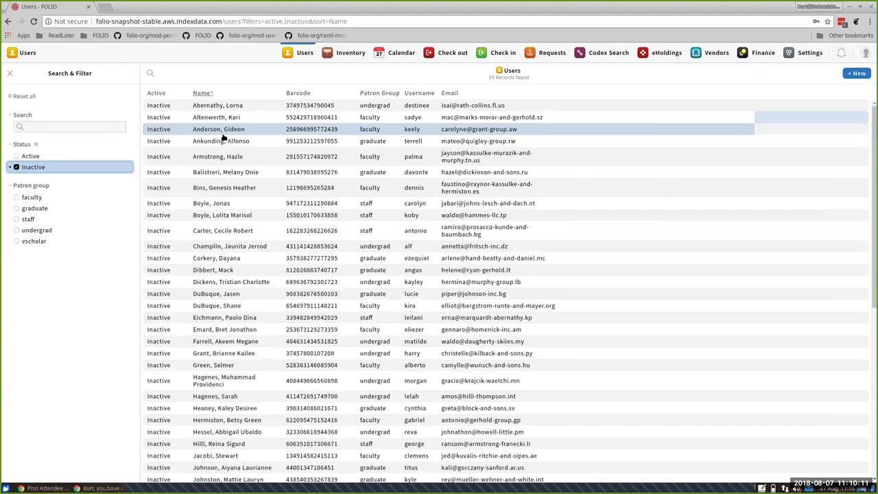
pyautogui.click(204, 157)
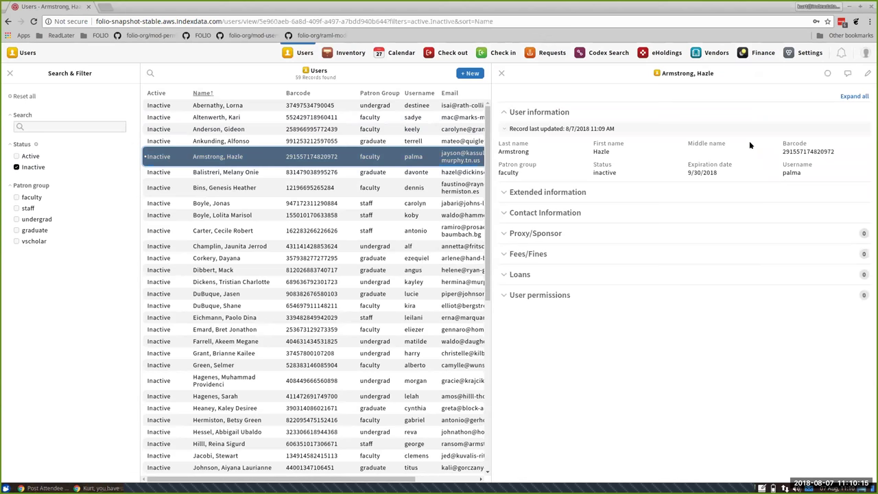
pyautogui.click(866, 74)
pyautogui.click(216, 173)
pyautogui.click(848, 74)
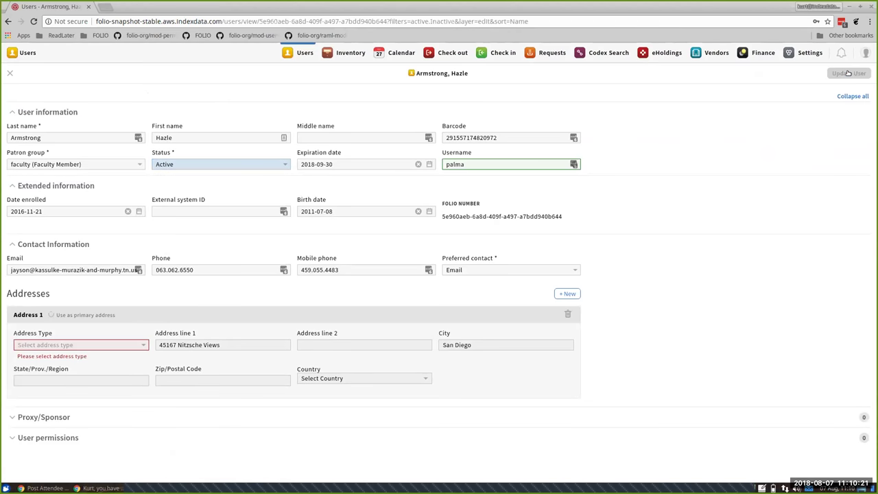
pyautogui.click(866, 53)
# Step: Log out and sign in with the reactivated user's username and password
pyautogui.click(845, 90)
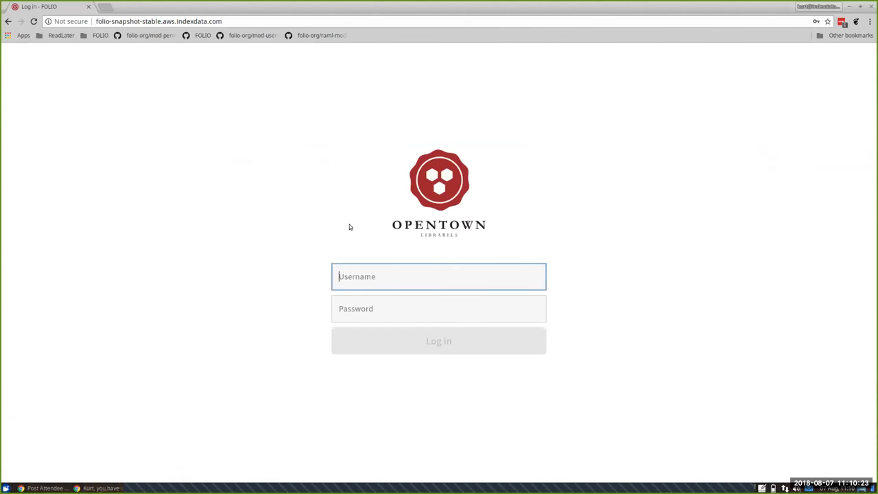
pyautogui.press('Tab')
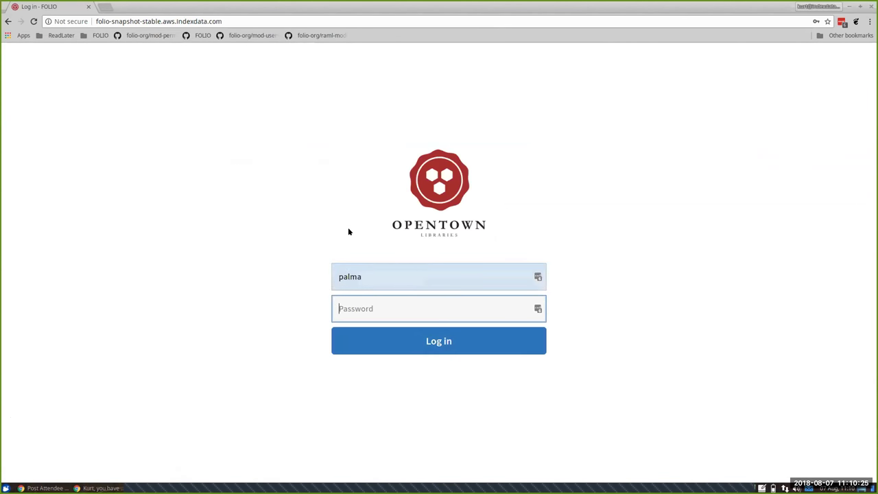
pyautogui.press('Return')
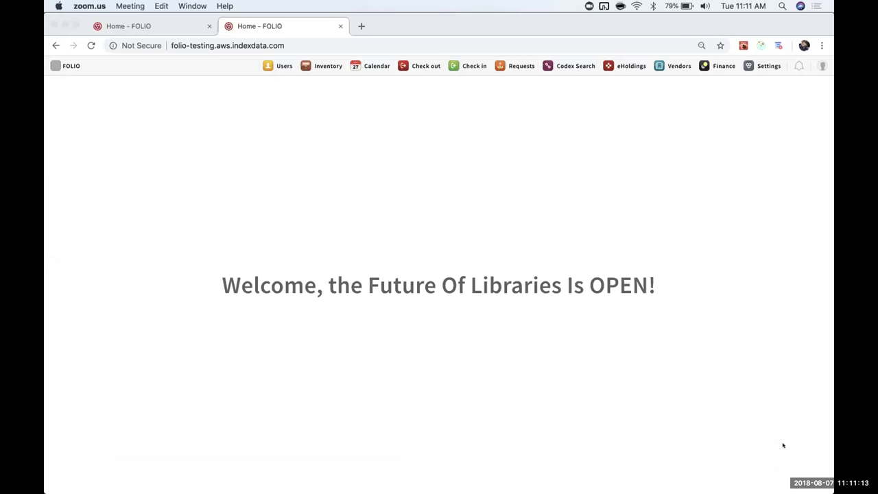
# Step: Open Settings > Circulation > Request cancellation reasons in the browser's FOLIO window
pyautogui.click(732, 232)
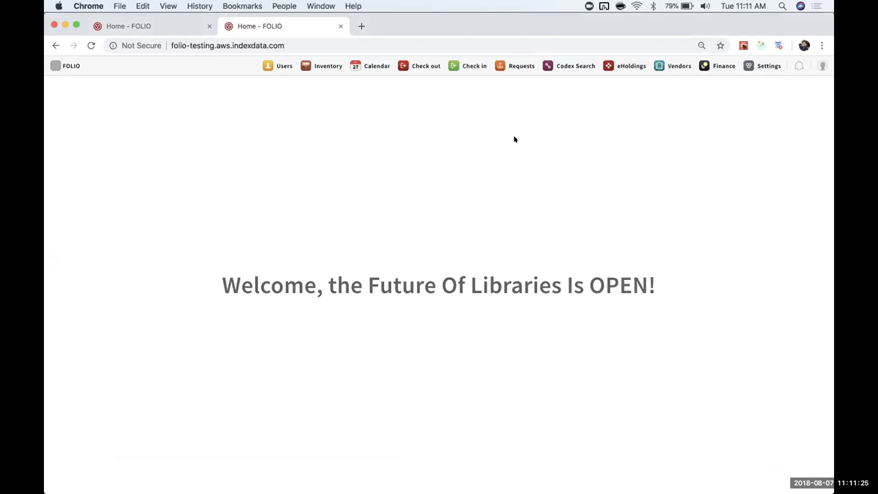
pyautogui.click(753, 69)
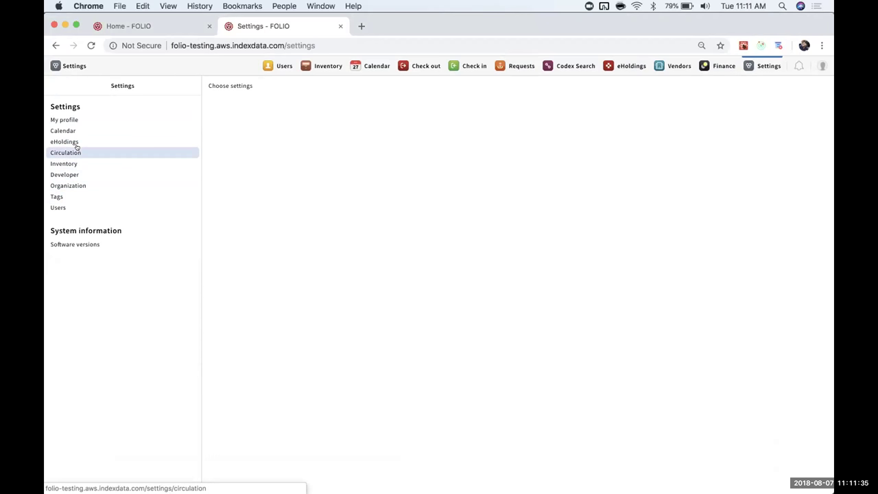
pyautogui.click(74, 151)
pyautogui.click(251, 163)
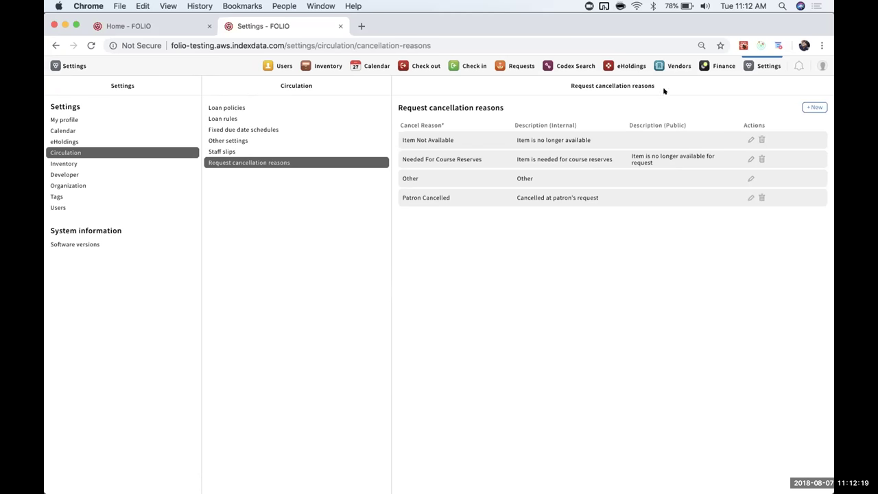
# Step: Add cancel reason 'More important user requested' with internal 'A more important user requested this' and public 'This item is unavailable' descriptions
pyautogui.click(806, 107)
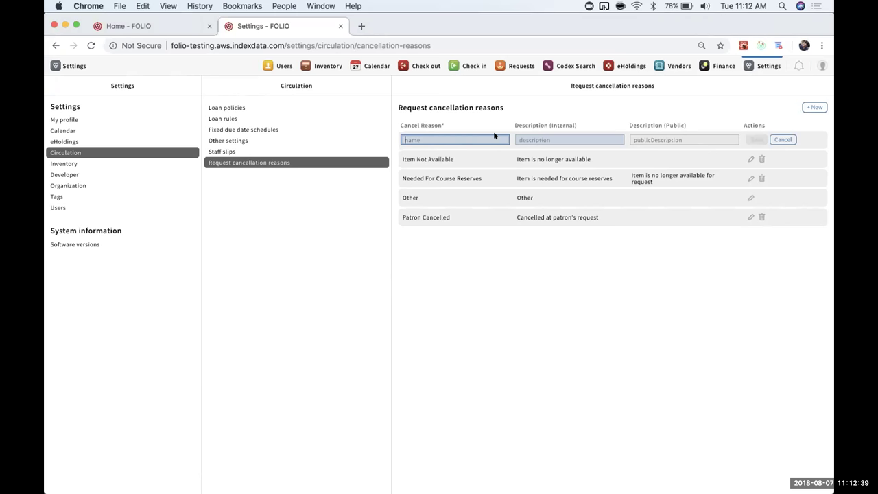
pyautogui.click(494, 139)
pyautogui.write('More im')
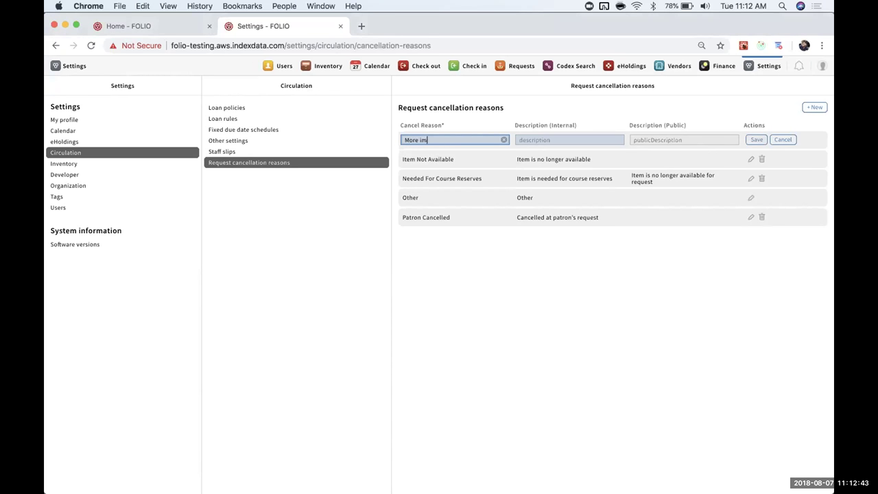
pyautogui.write('portant user requested')
pyautogui.press('Tab')
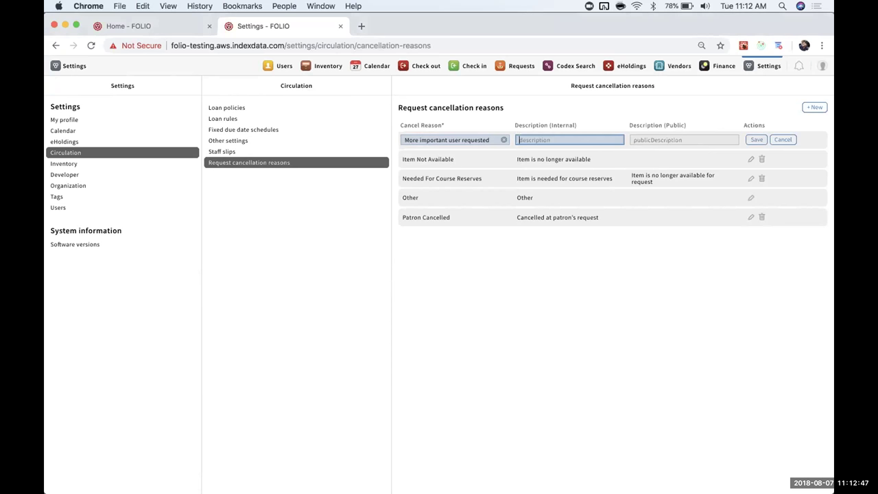
pyautogui.write('A more important user requested this item')
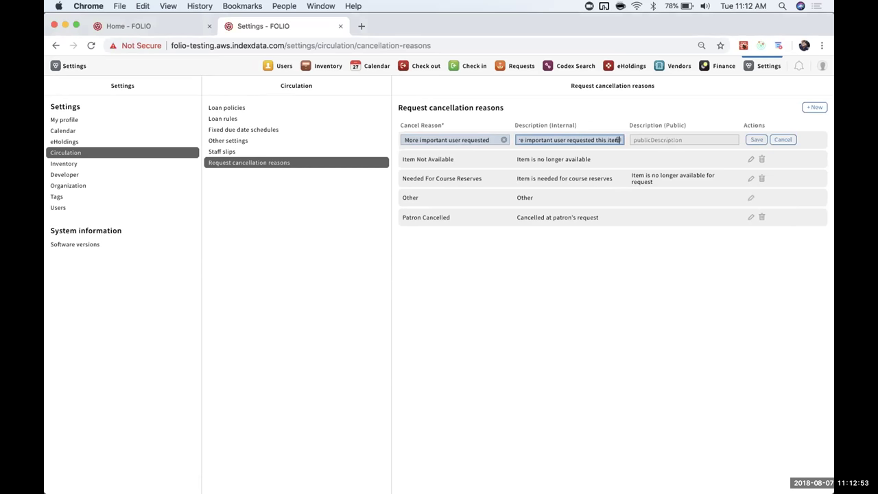
pyautogui.press('Tab')
pyautogui.write('T')
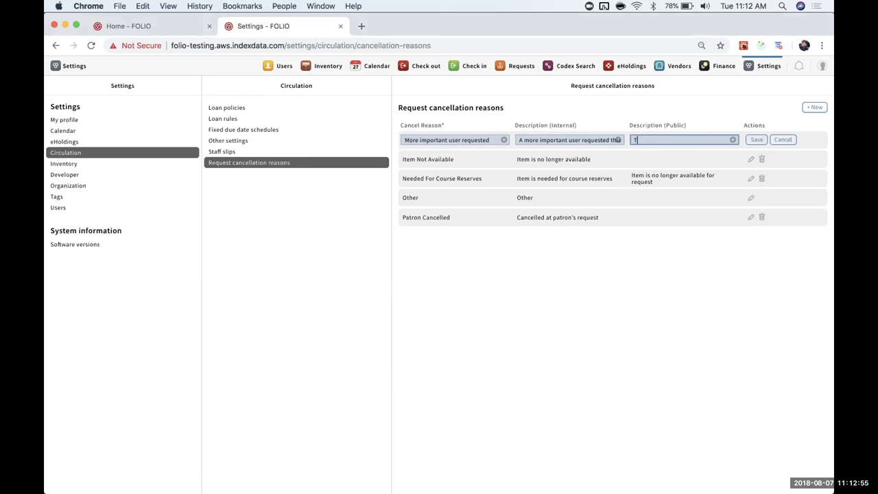
pyautogui.write('his item is unavailable')
pyautogui.click(757, 139)
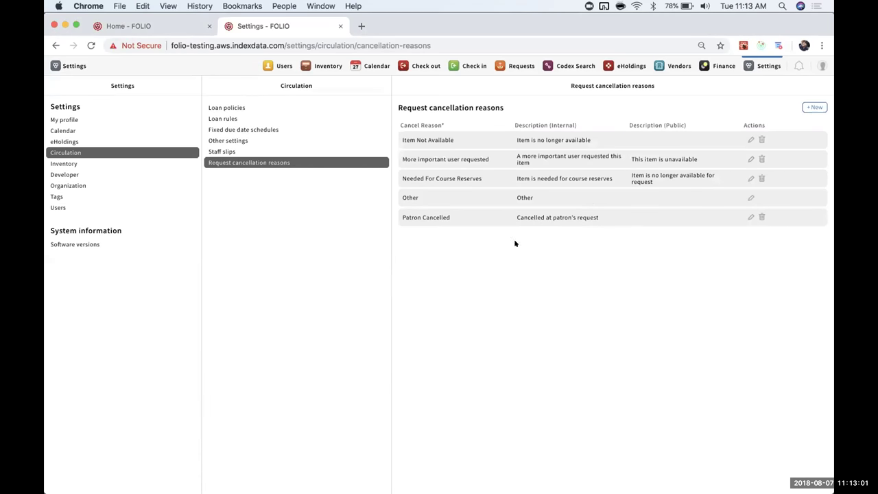
# Step: Cancel the first Interesting Times request for 'More important user requested' and highlight its Closed - Cancelled status
pyautogui.click(508, 66)
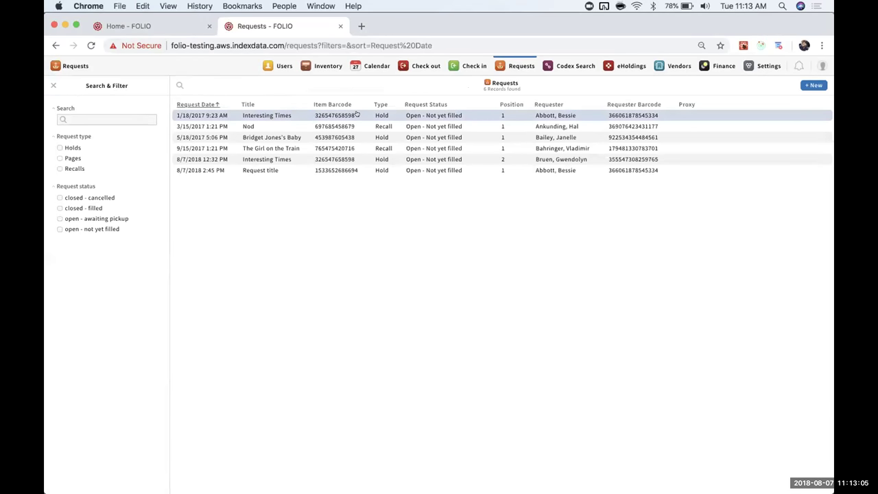
pyautogui.click(357, 116)
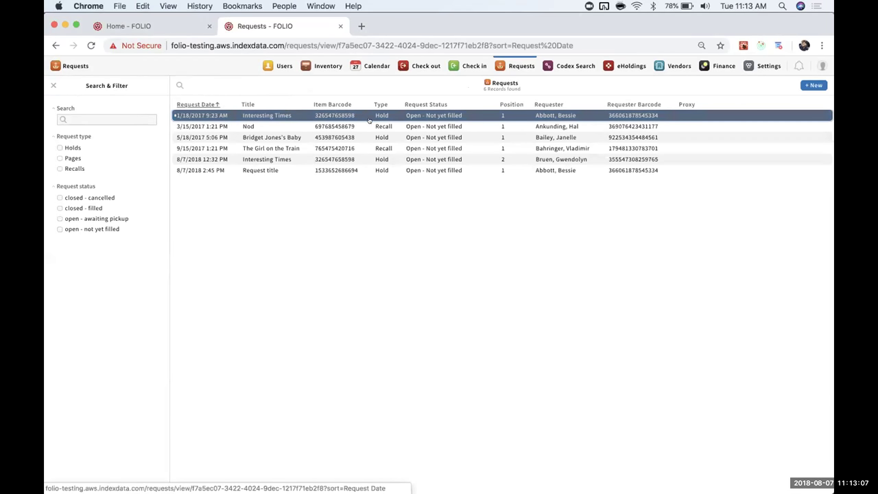
pyautogui.click(659, 86)
pyautogui.click(637, 113)
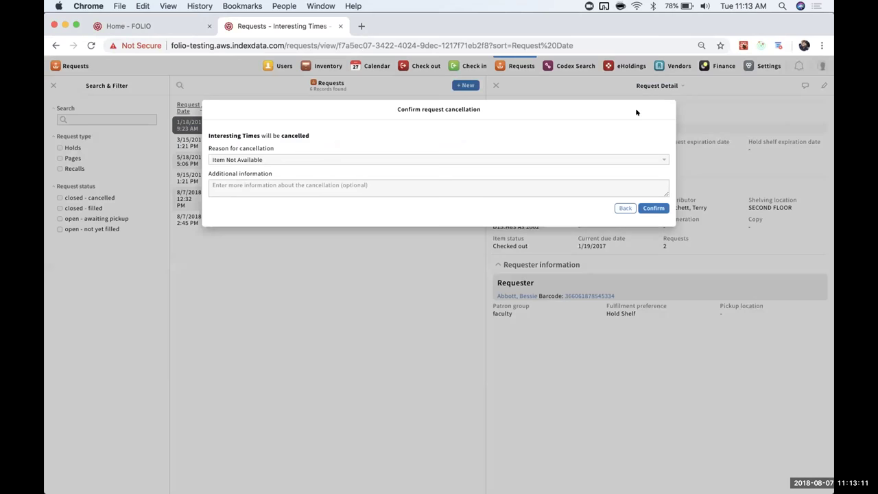
pyautogui.click(502, 156)
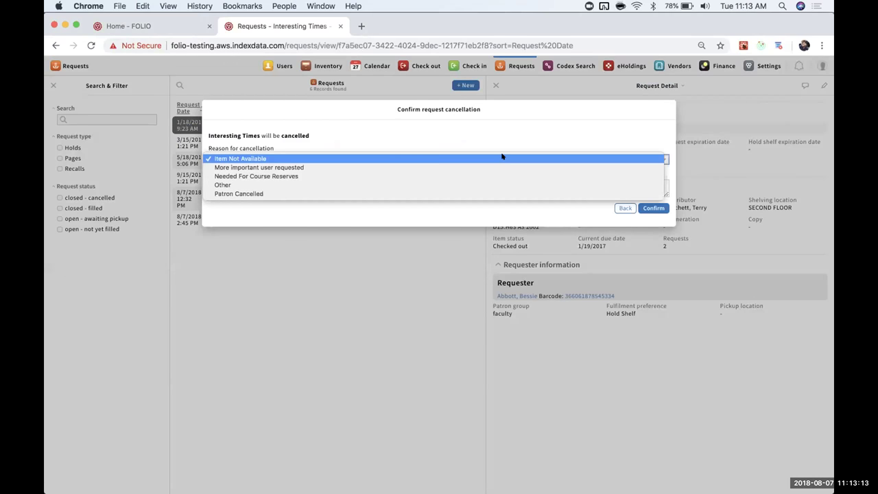
pyautogui.click(261, 170)
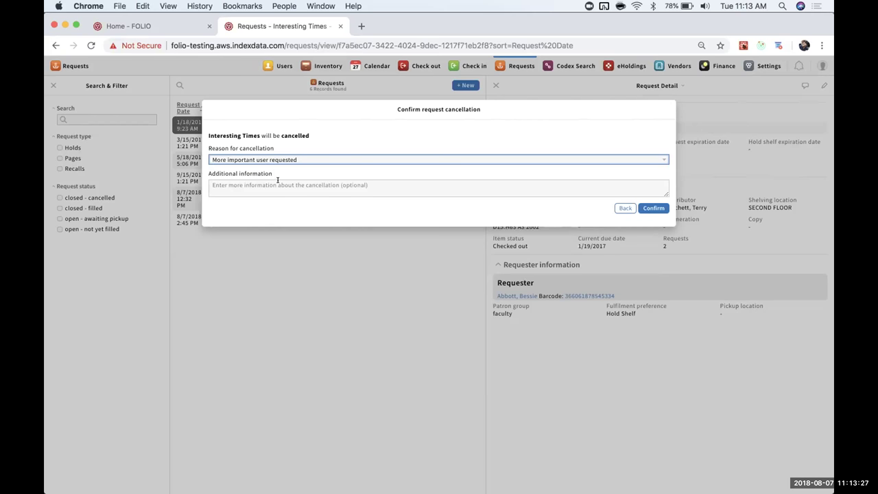
pyautogui.click(524, 207)
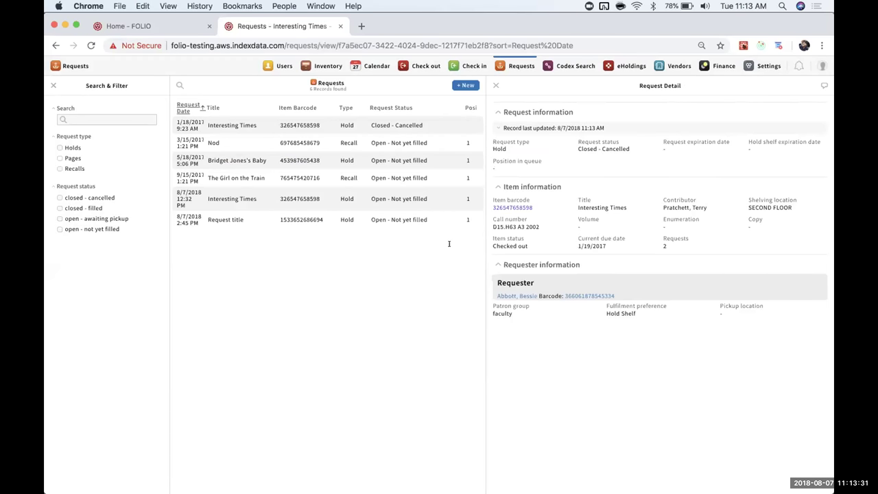
pyautogui.moveTo(573, 147); pyautogui.dragTo(644, 152)
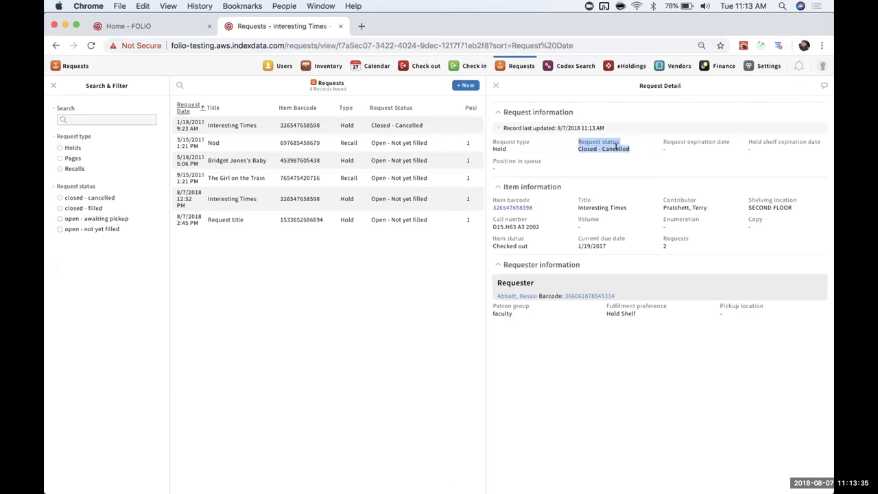
pyautogui.click(625, 153)
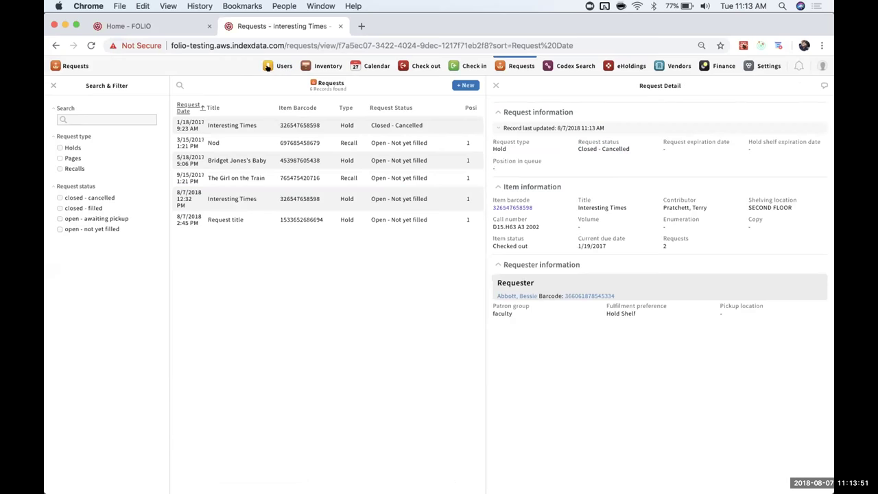
# Step: Filter the Users list to the faculty patron group and open the seventh faculty user
pyautogui.click(268, 67)
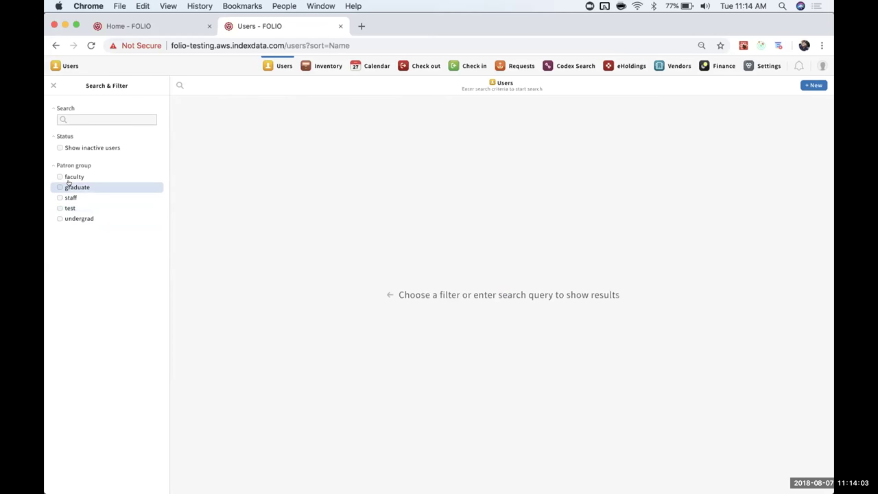
pyautogui.click(68, 177)
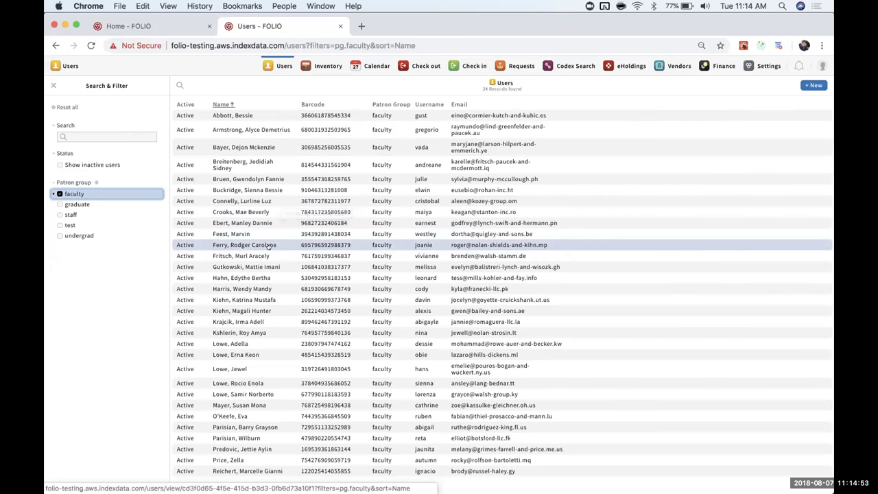
pyautogui.click(268, 201)
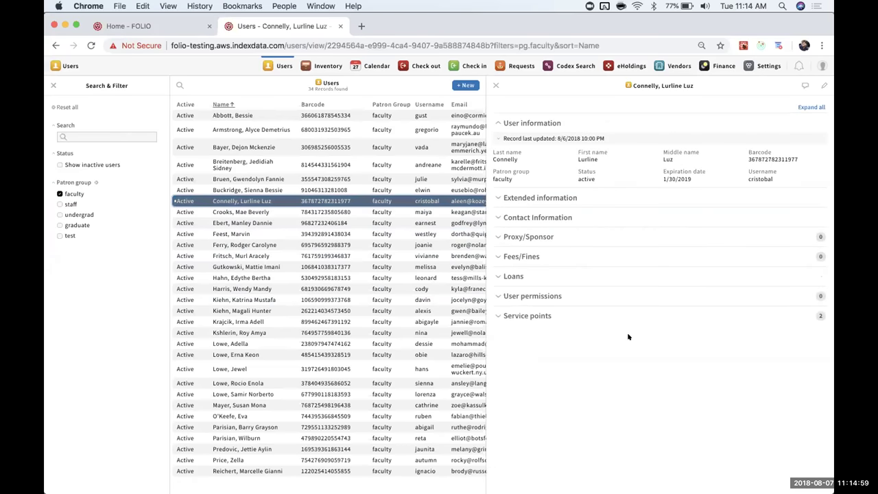
# Step: View the faculty user's service points, then edit the record and remove Circ Desk 1 and Circ Desk 2
pyautogui.click(518, 316)
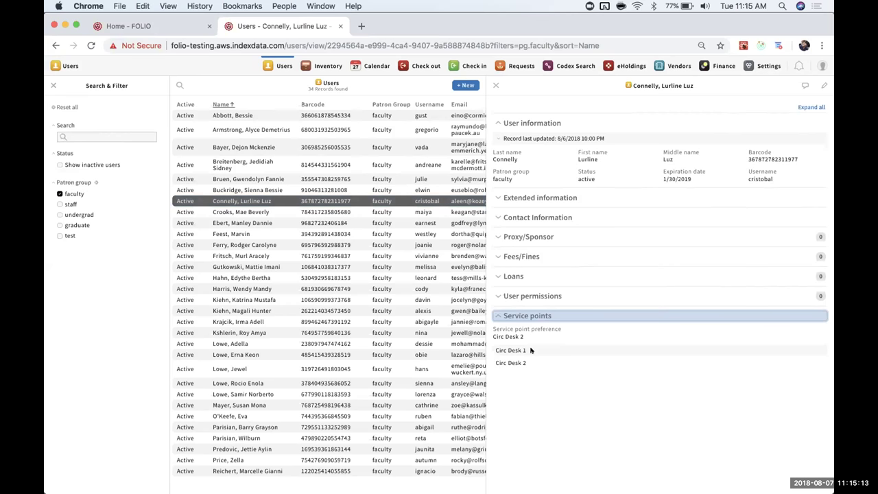
pyautogui.click(823, 83)
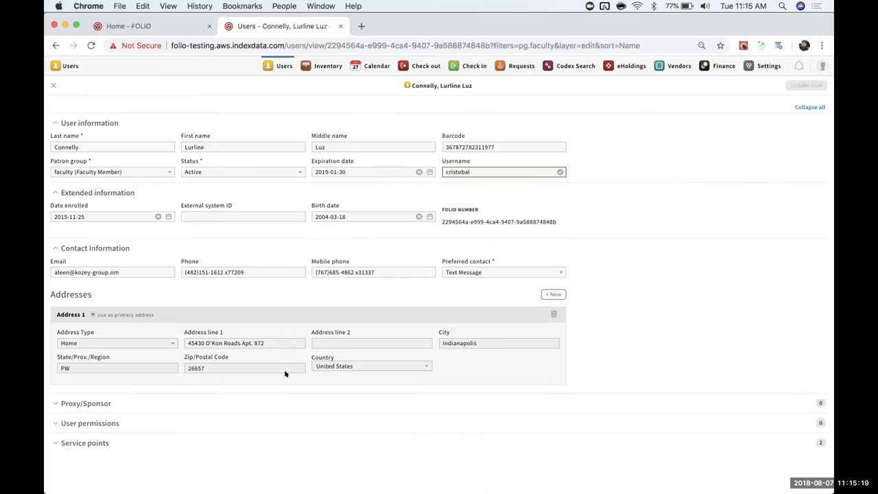
pyautogui.click(809, 107)
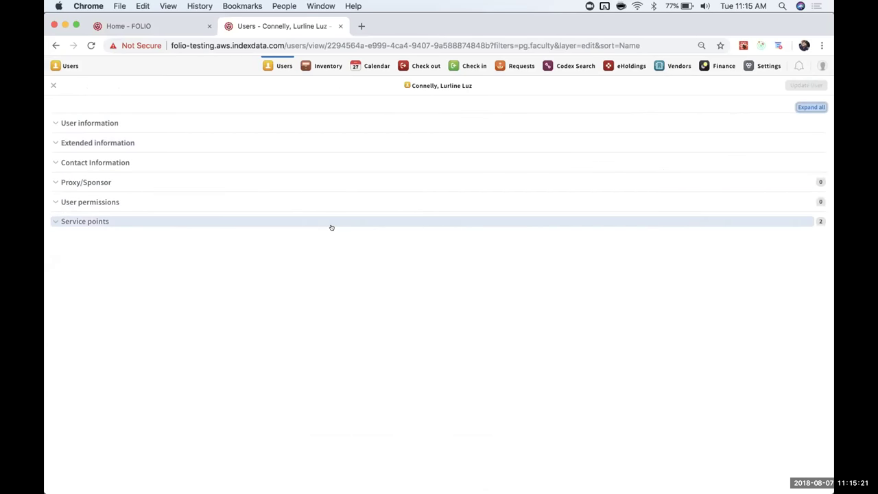
pyautogui.click(330, 222)
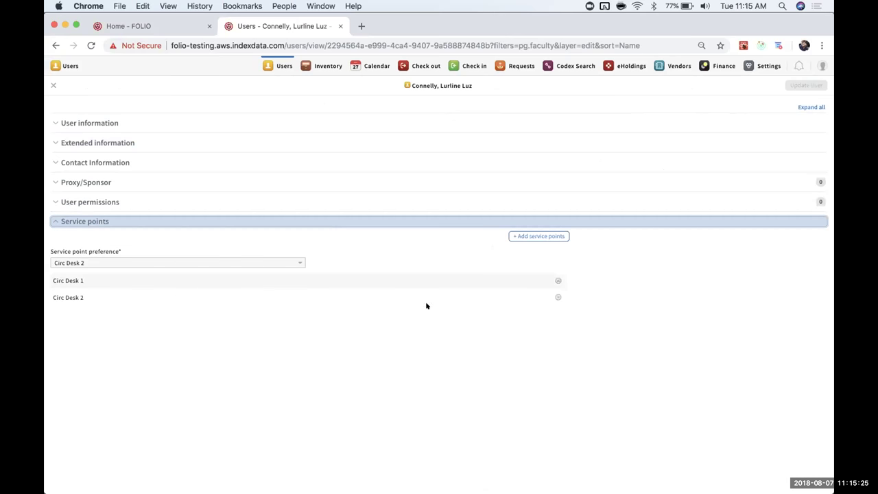
pyautogui.click(558, 280)
pyautogui.click(557, 281)
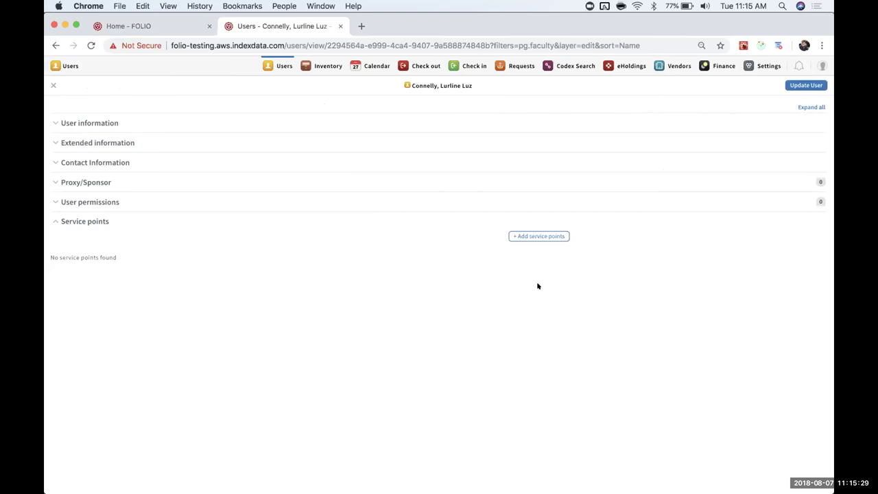
# Step: Re-add all service points, set the service point preference to None, and update the user
pyautogui.click(527, 236)
pyautogui.click(220, 137)
pyautogui.click(648, 193)
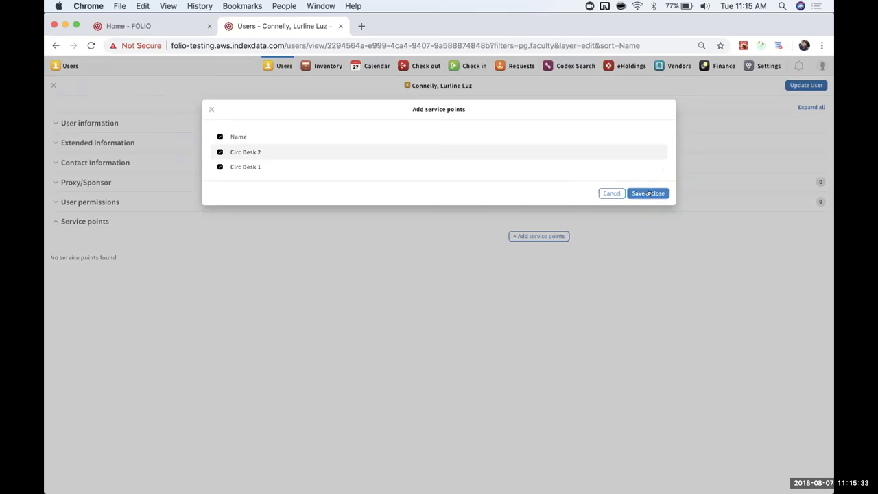
pyautogui.click(244, 260)
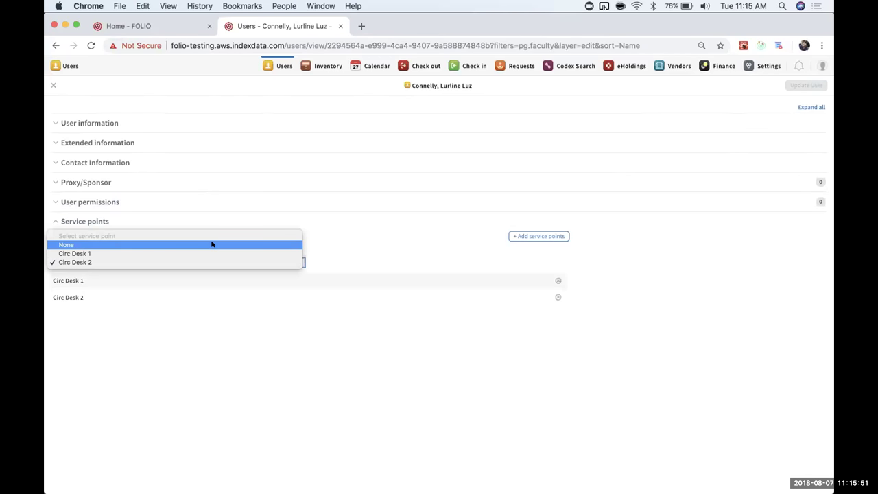
pyautogui.click(211, 245)
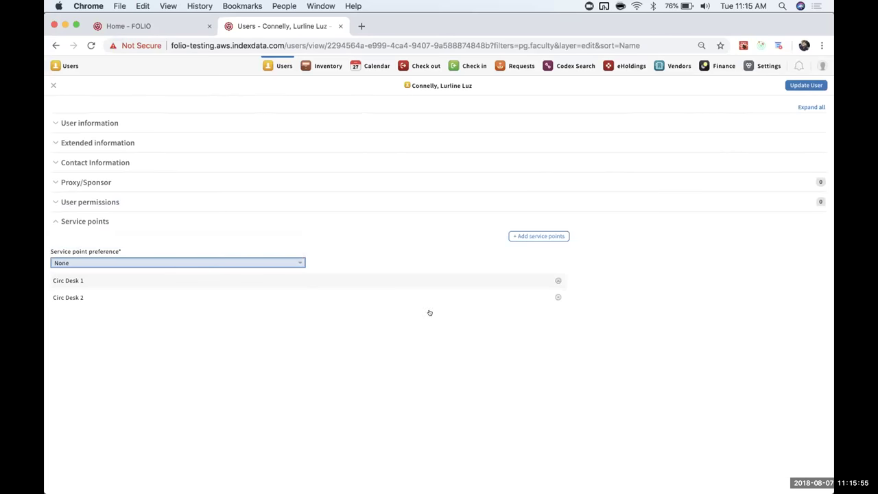
pyautogui.click(799, 87)
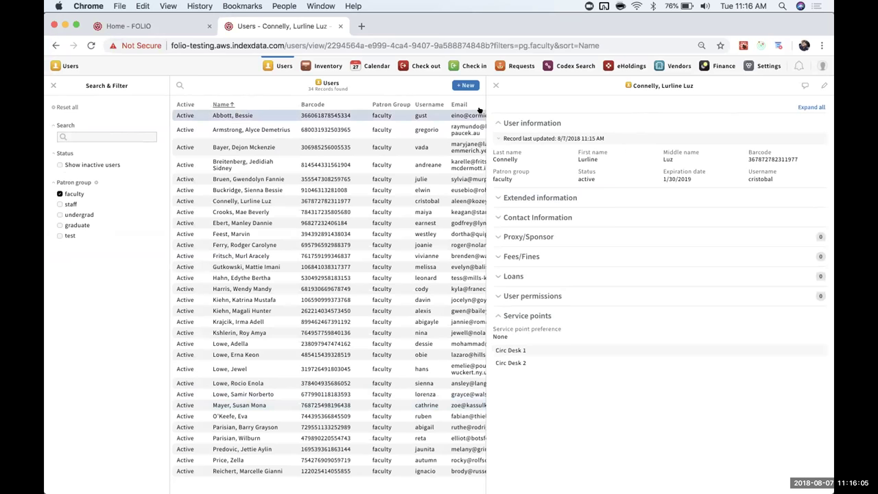
# Step: Start a new user, entering the person's last and first name and the staff patron group
pyautogui.click(464, 86)
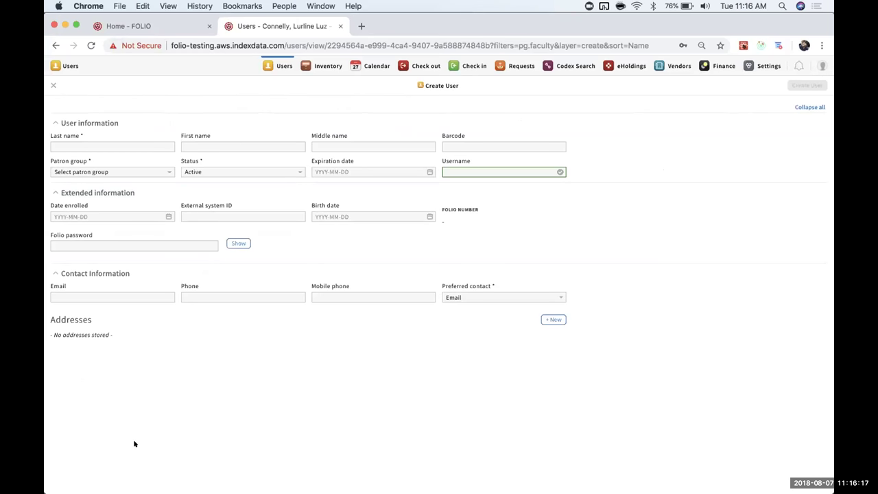
pyautogui.click(102, 138)
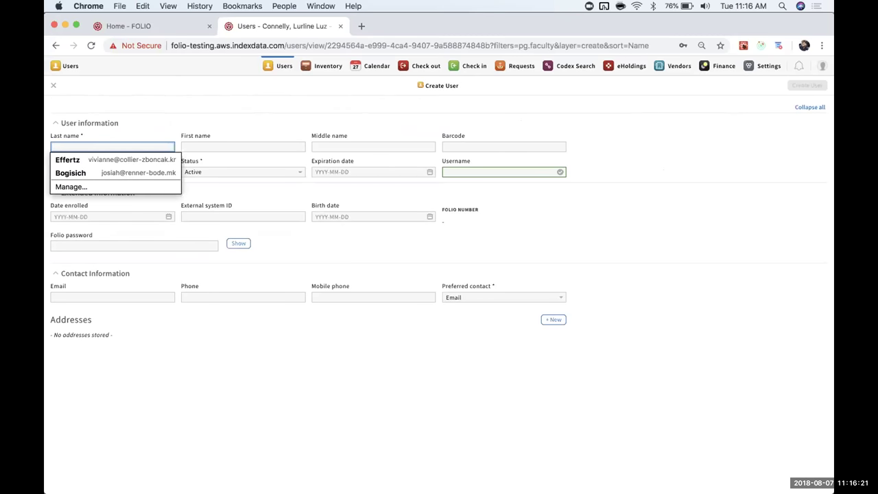
pyautogui.press('Tab')
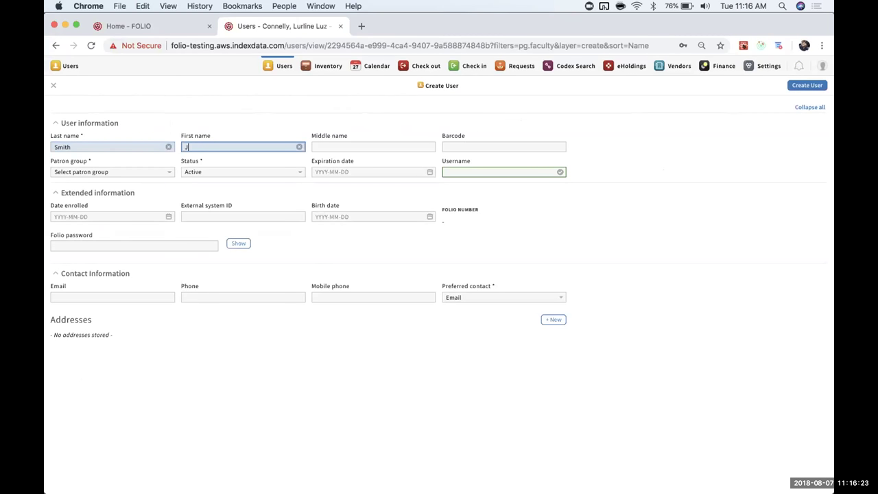
pyautogui.press('Tab')
pyautogui.press('Tab')
pyautogui.press('Tab')
pyautogui.click(116, 173)
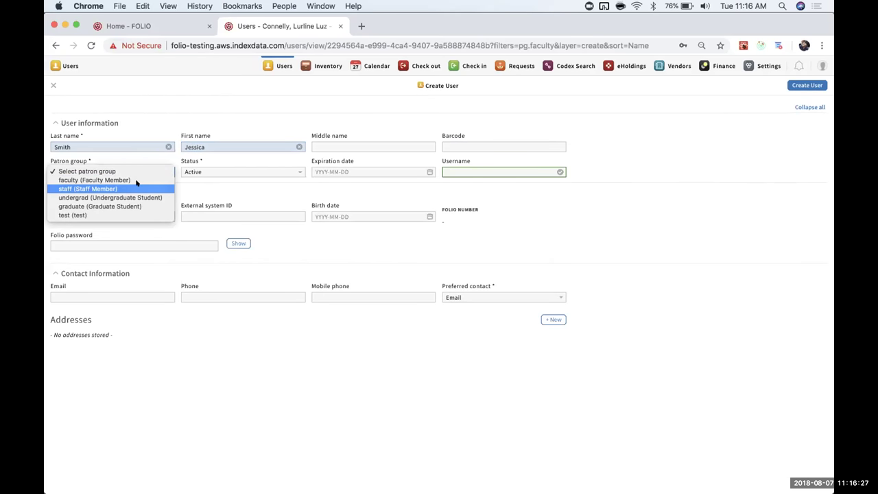
pyautogui.click(119, 187)
# Step: Enter the new user's username and e-mail, with Email as preferred contact
pyautogui.click(453, 171)
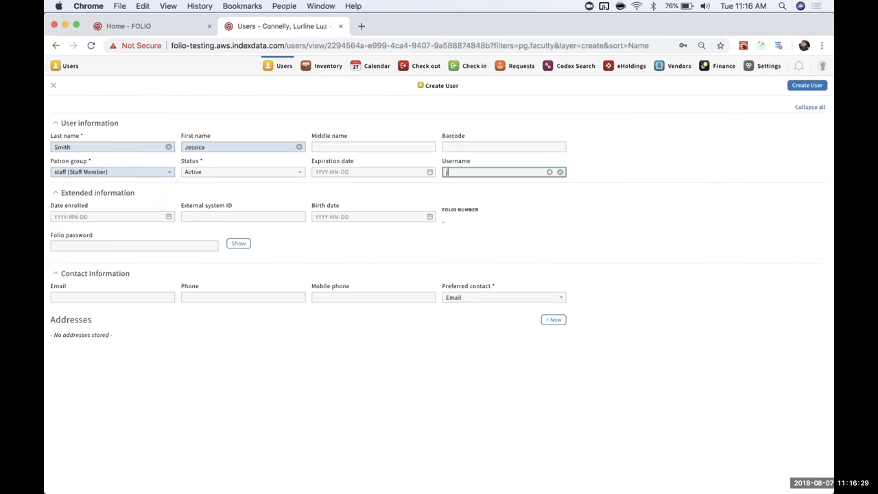
pyautogui.click(168, 299)
pyautogui.write('asd')
pyautogui.click(559, 298)
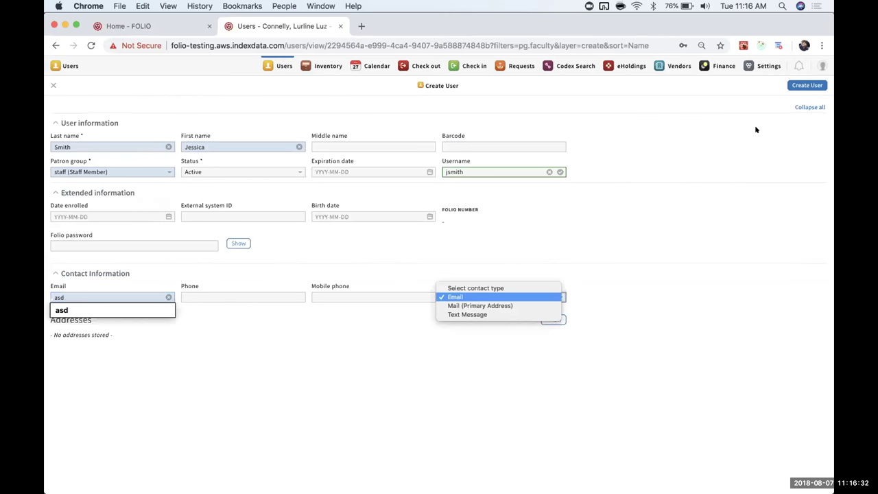
pyautogui.click(799, 85)
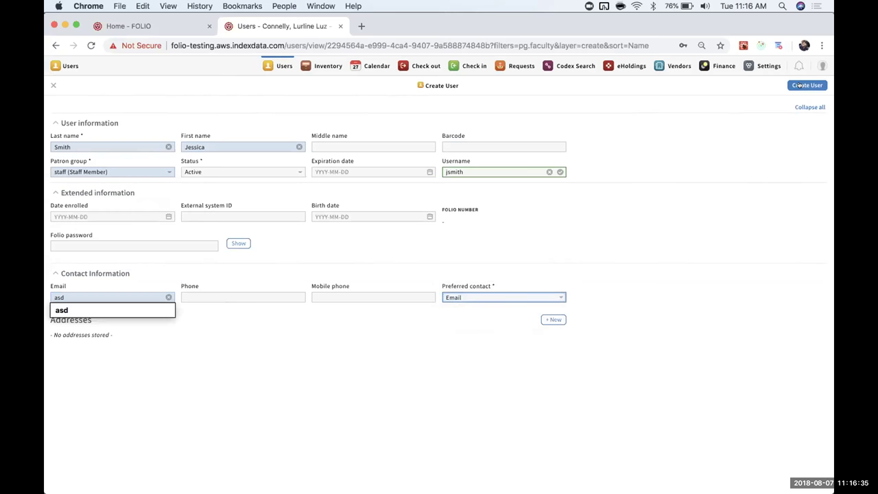
# Step: Enter the login password, create the user, and dismiss Chrome's save-password prompt
pyautogui.click(800, 85)
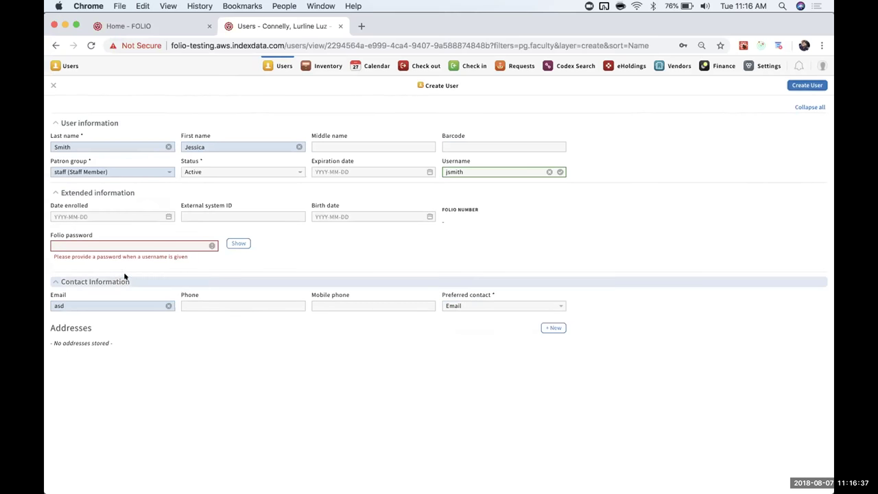
pyautogui.click(135, 244)
pyautogui.click(805, 84)
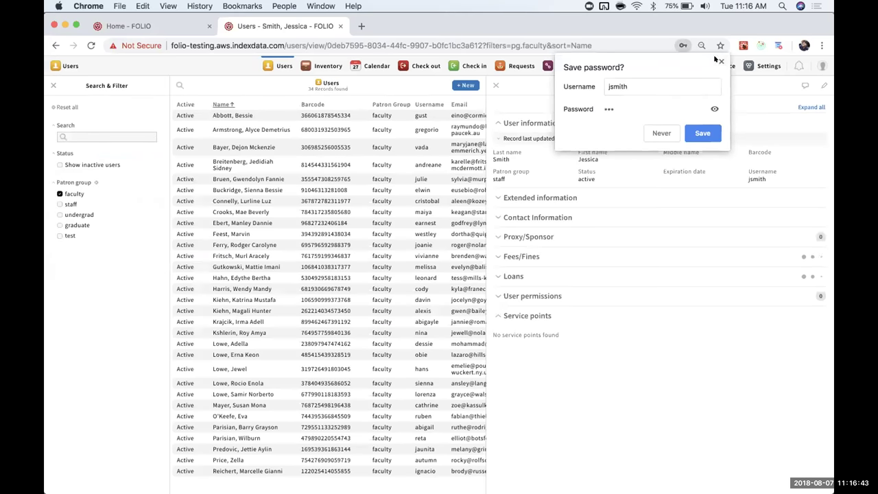
pyautogui.click(721, 62)
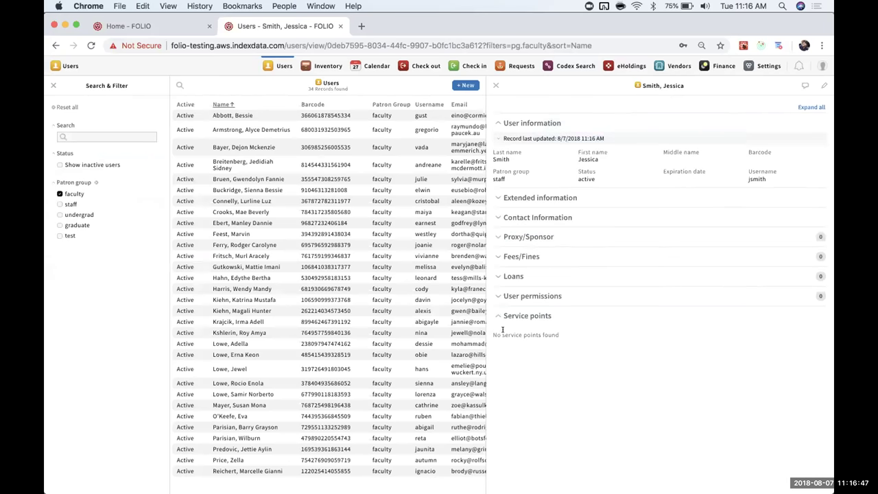
# Step: Add Circ Desk 2 to the new staff user's service points and update the user record
pyautogui.click(816, 88)
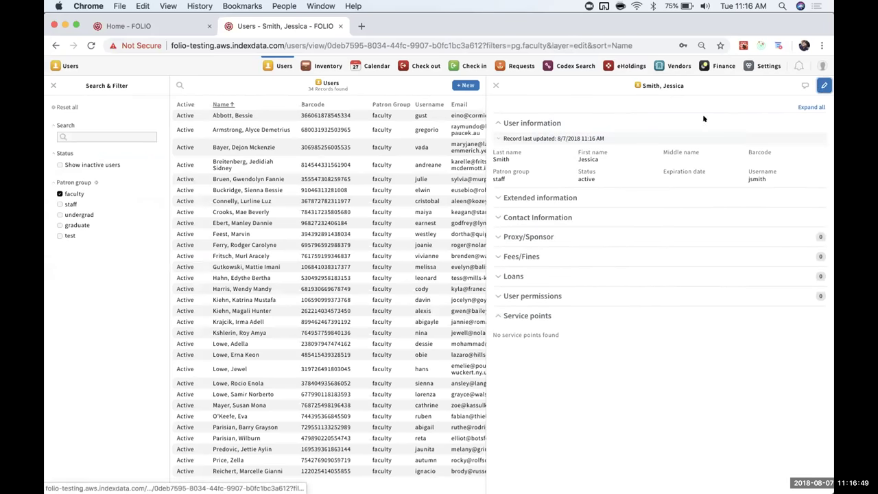
pyautogui.click(201, 374)
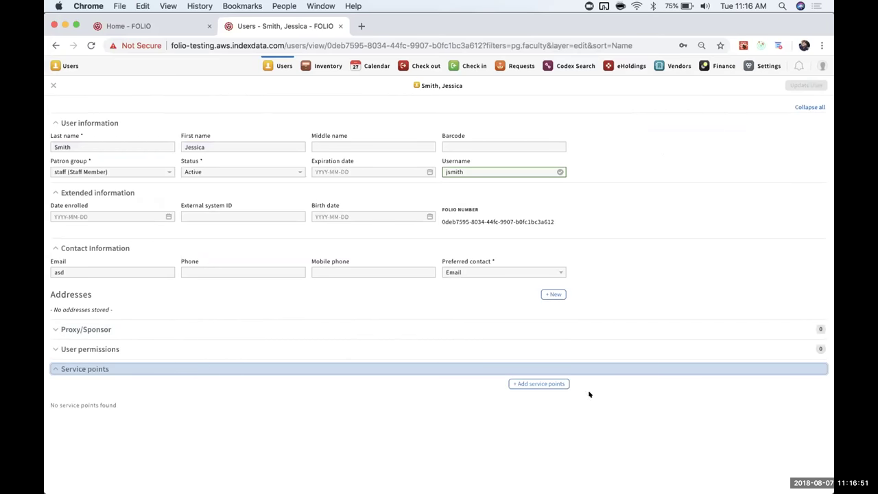
pyautogui.click(546, 385)
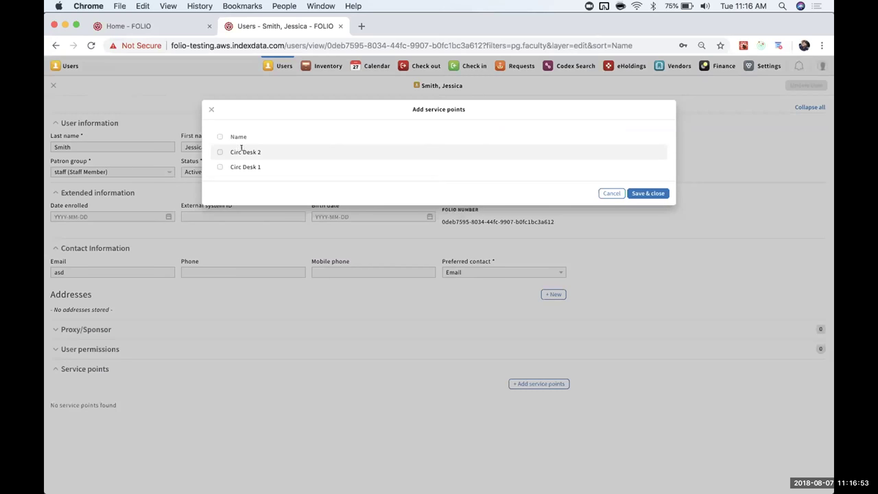
pyautogui.click(218, 152)
pyautogui.click(645, 193)
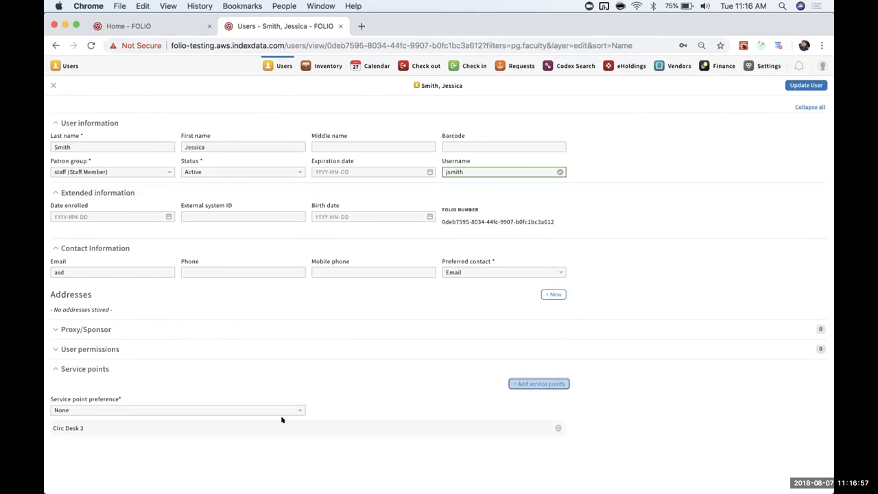
pyautogui.click(803, 87)
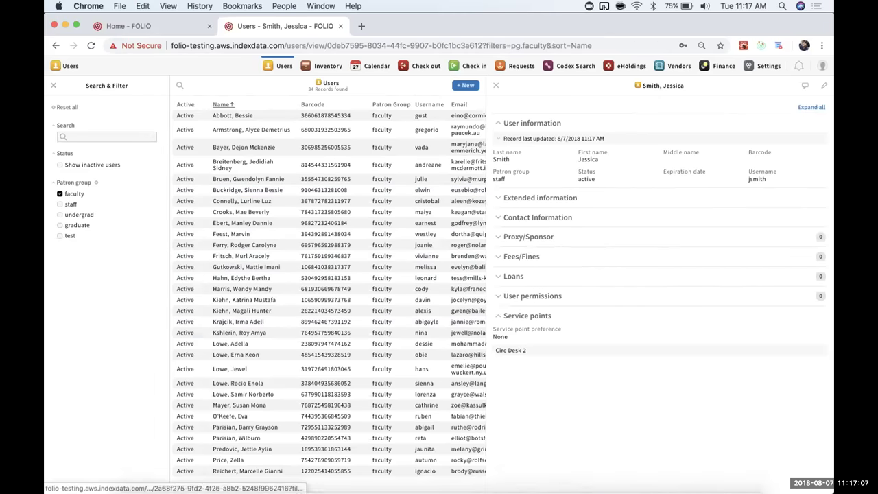
pyautogui.moveTo(567, 481)
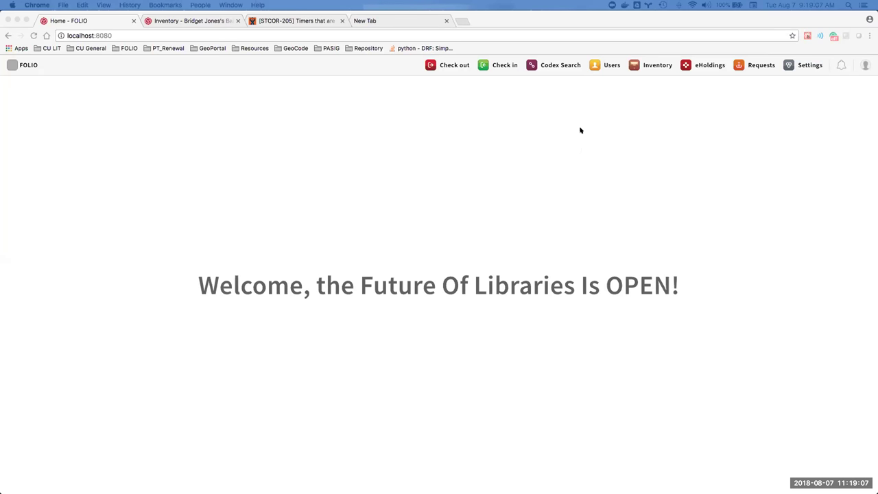
# Step: Go to Settings > Circulation > Other settings
pyautogui.click(803, 67)
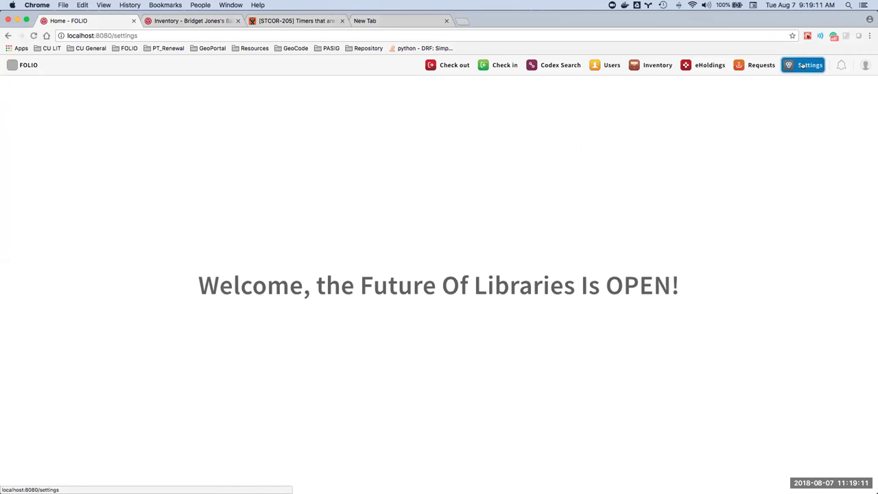
pyautogui.click(66, 122)
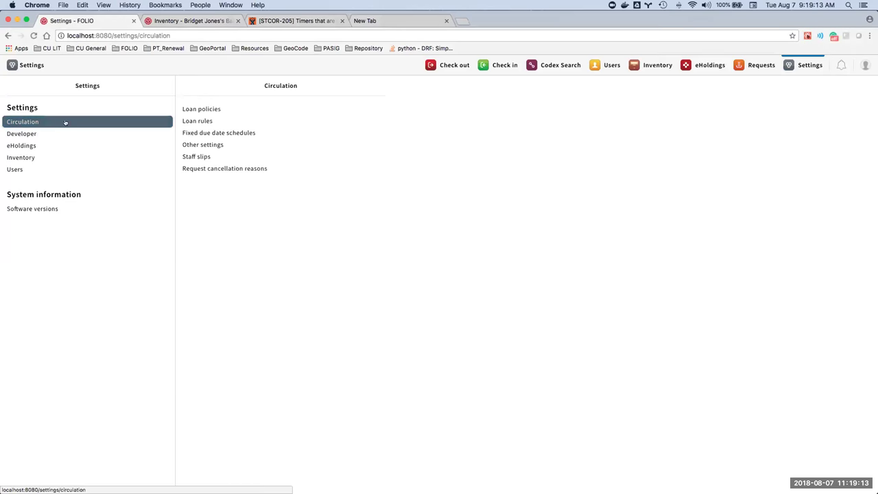
pyautogui.click(206, 145)
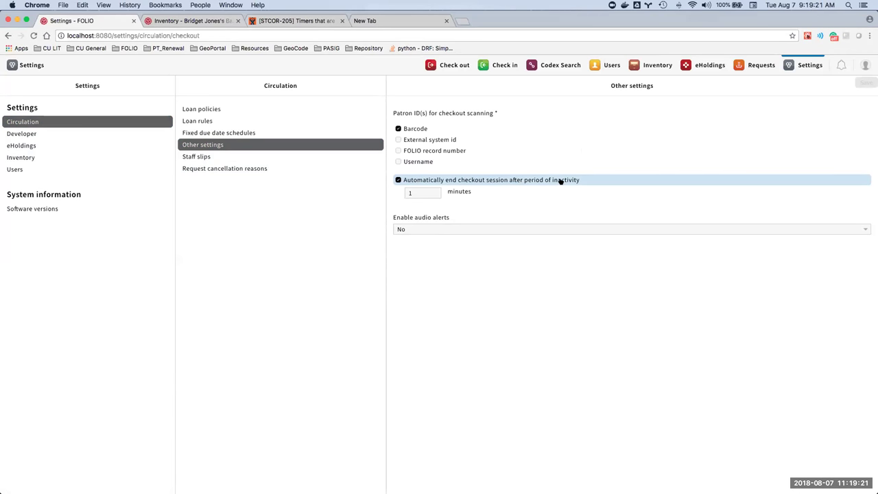
# Step: Toggle the inactivity auto-end off and on, keeping 1 minute, and toggle Username scanning on and off
pyautogui.click(397, 180)
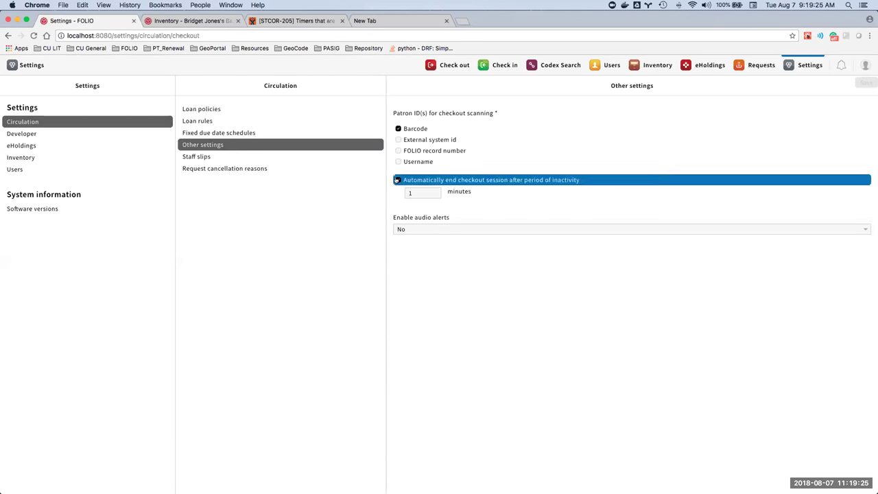
pyautogui.click(396, 180)
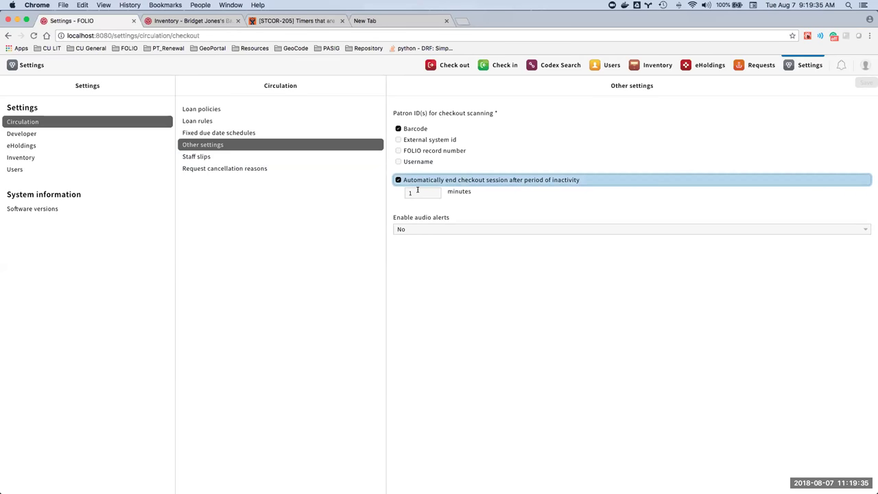
pyautogui.click(416, 192)
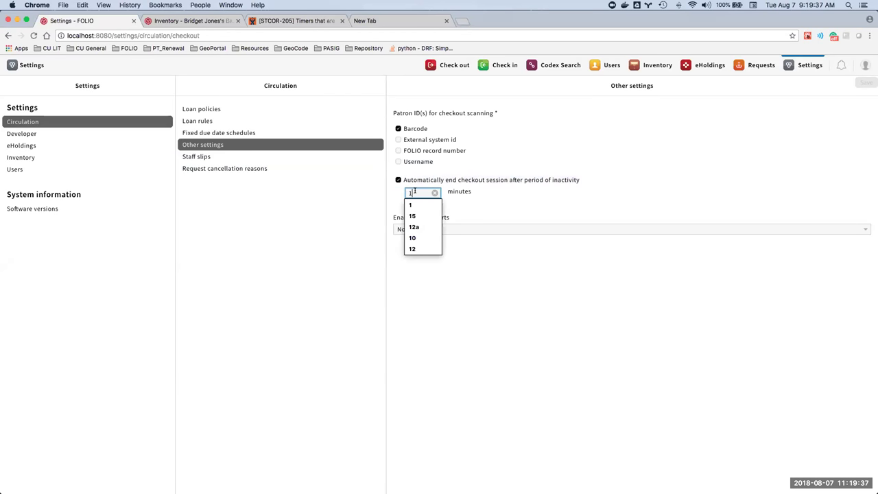
pyautogui.click(451, 162)
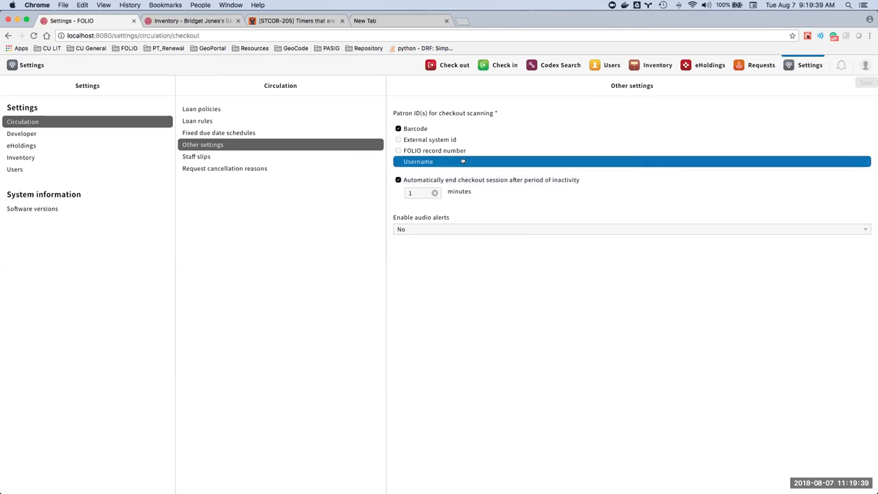
pyautogui.click(398, 162)
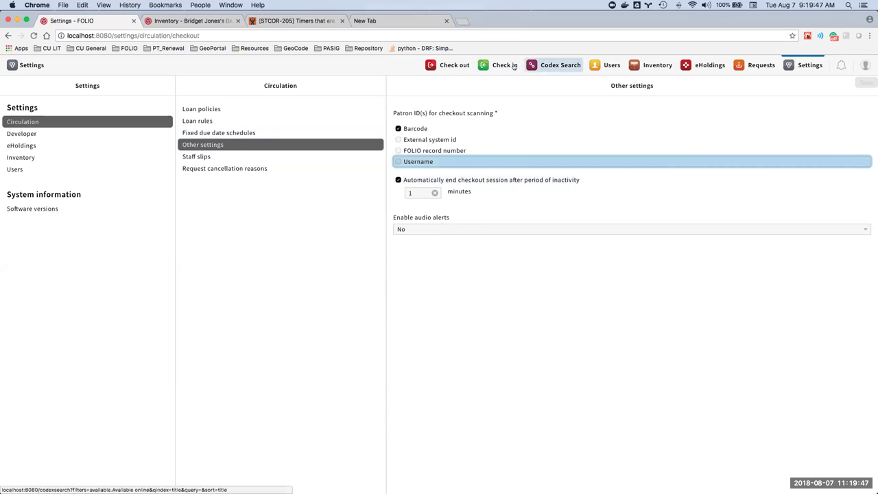
pyautogui.click(445, 66)
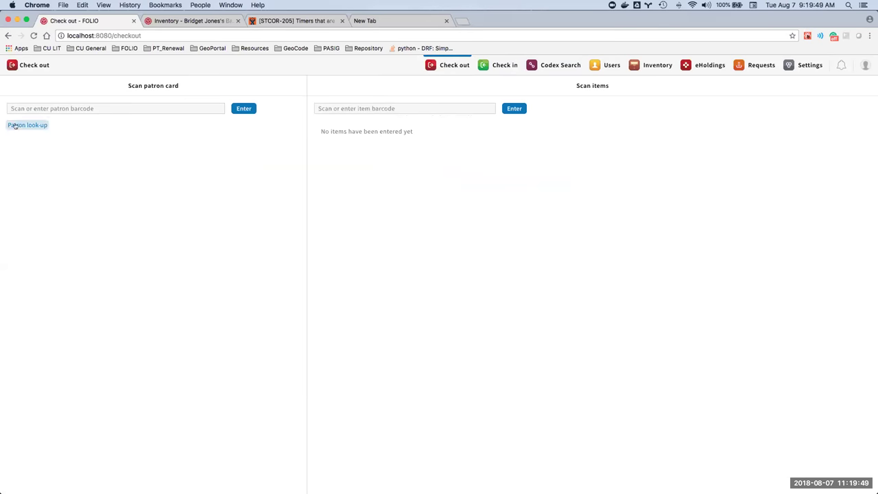
pyautogui.click(19, 124)
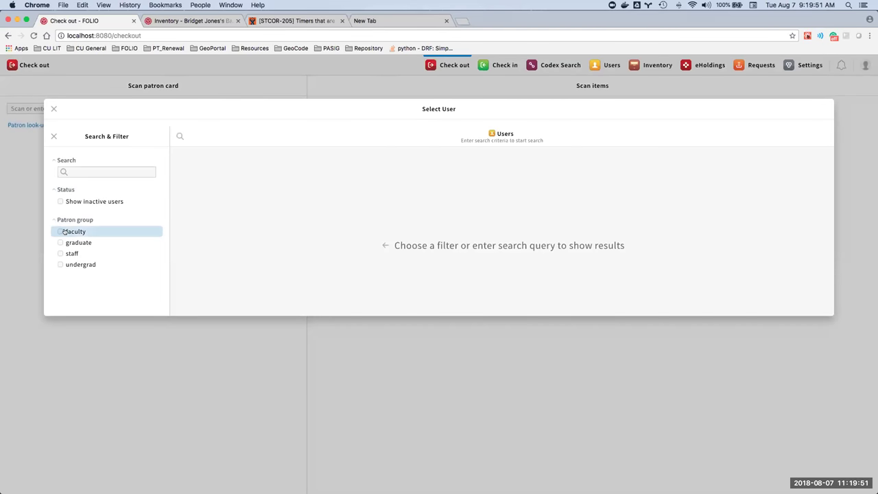
pyautogui.click(59, 232)
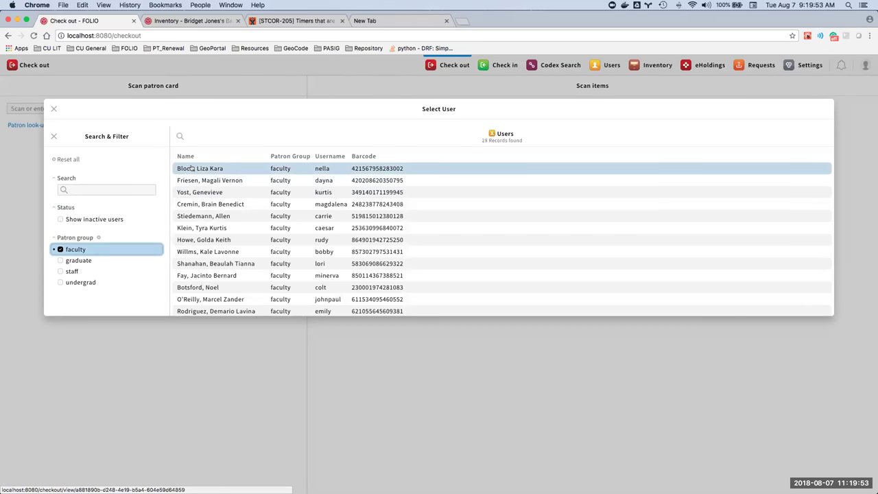
pyautogui.click(192, 168)
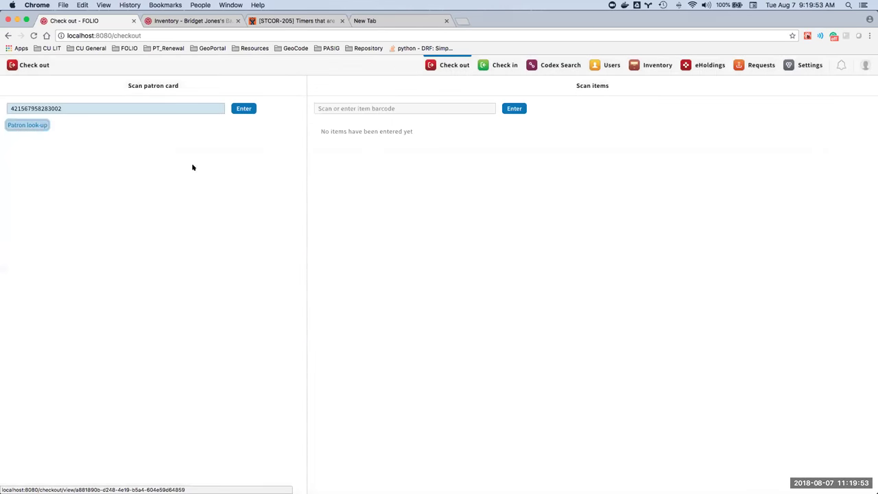
pyautogui.click(353, 108)
pyautogui.click(344, 131)
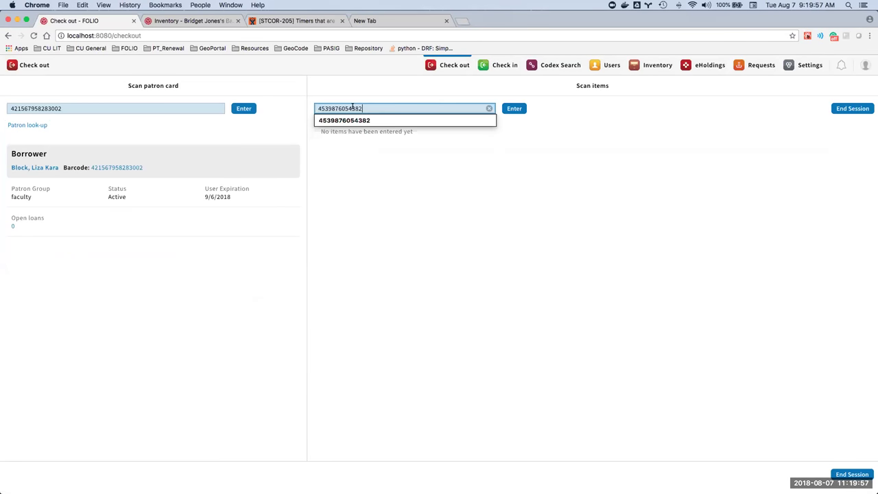
pyautogui.click(514, 108)
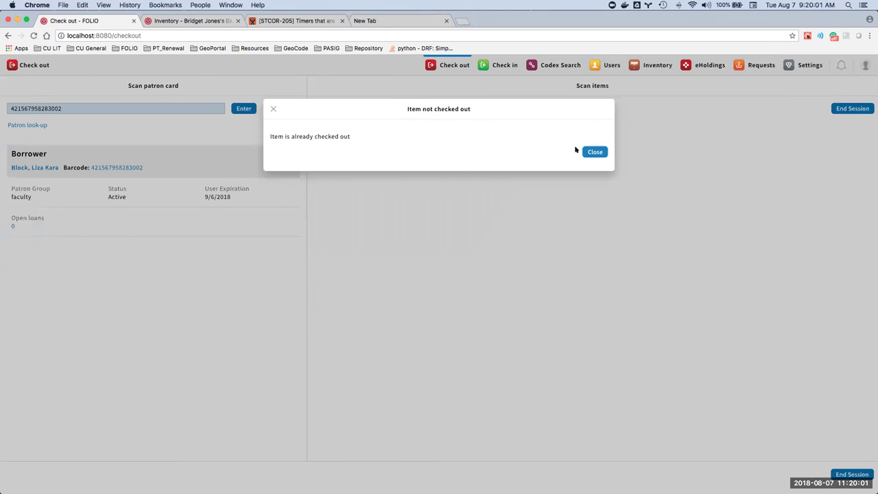
pyautogui.click(594, 152)
pyautogui.click(503, 65)
pyautogui.click(221, 118)
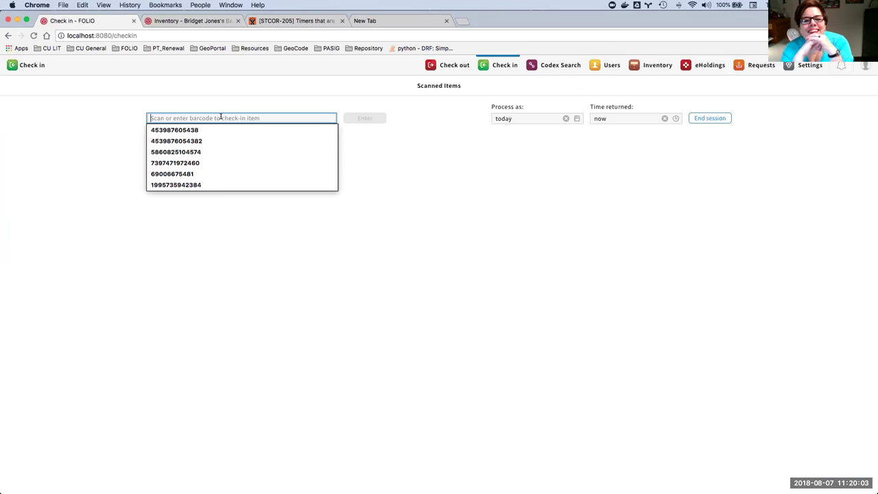
pyautogui.press('Down')
pyautogui.press('Down')
pyautogui.press('Return')
pyautogui.click(371, 118)
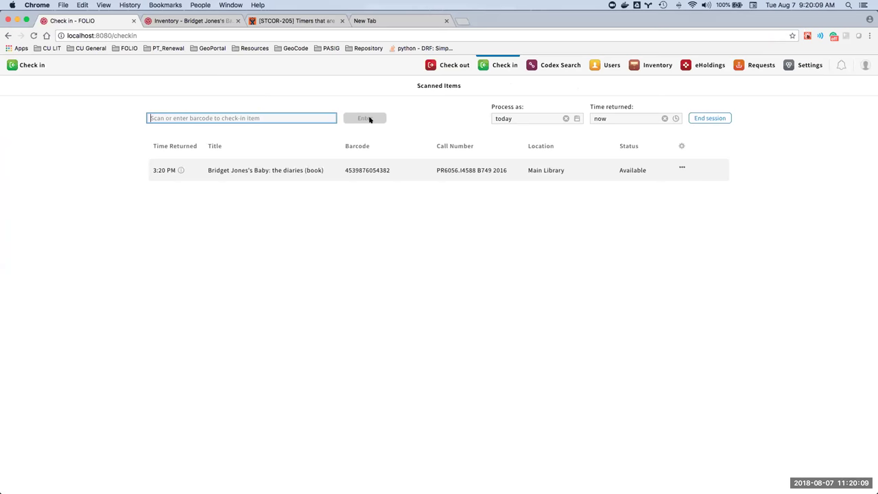
pyautogui.click(711, 118)
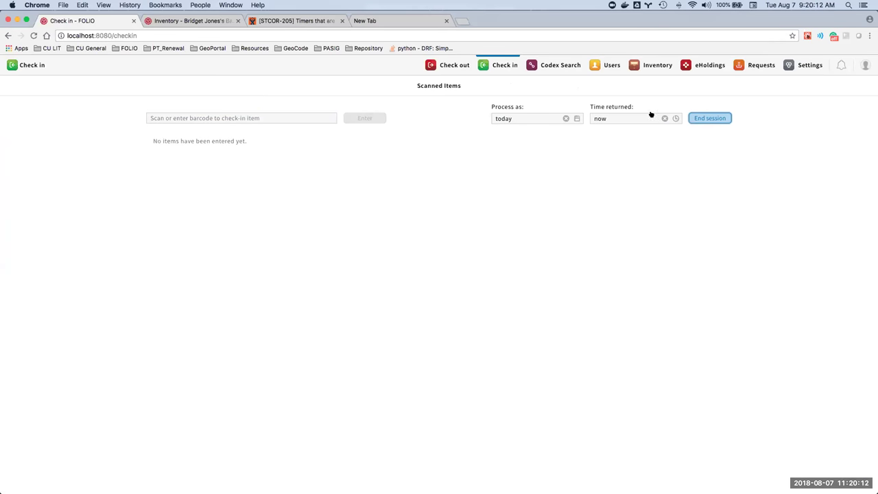
pyautogui.click(452, 64)
pyautogui.click(370, 108)
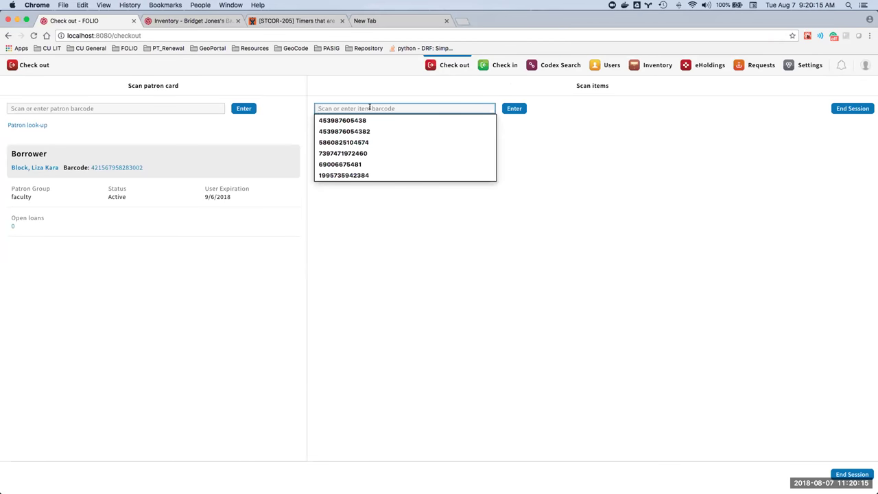
pyautogui.press('Return')
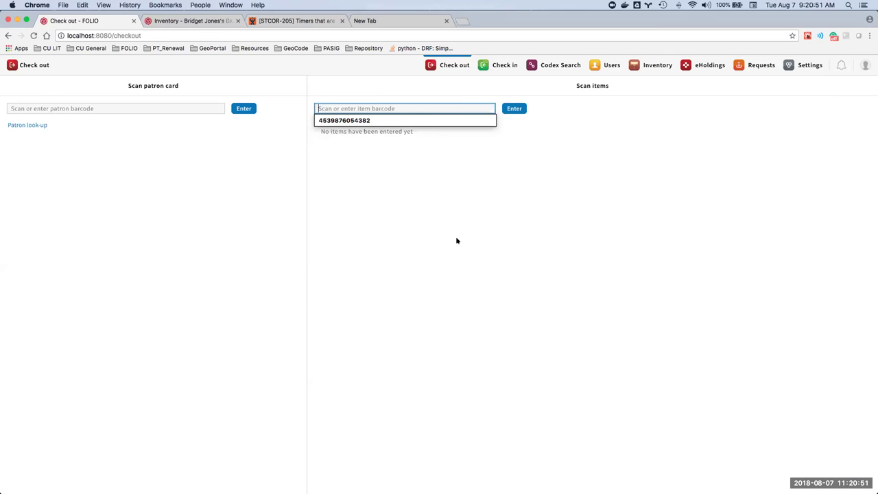
pyautogui.click(349, 150)
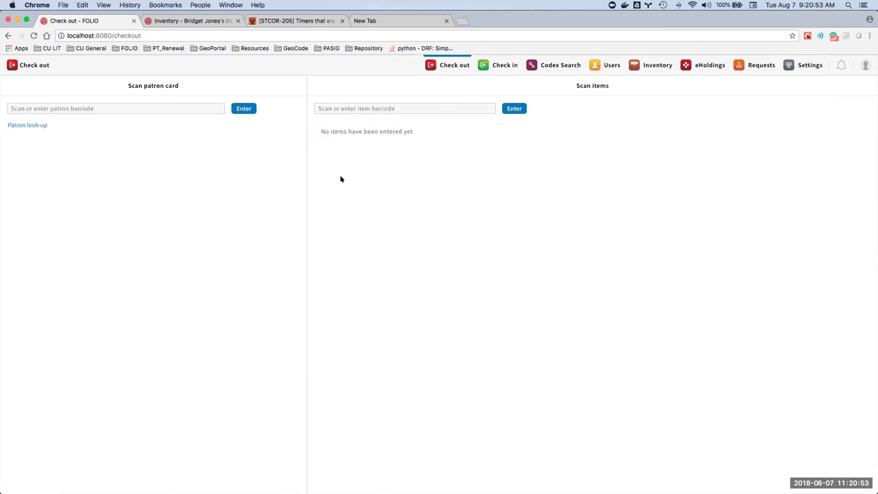
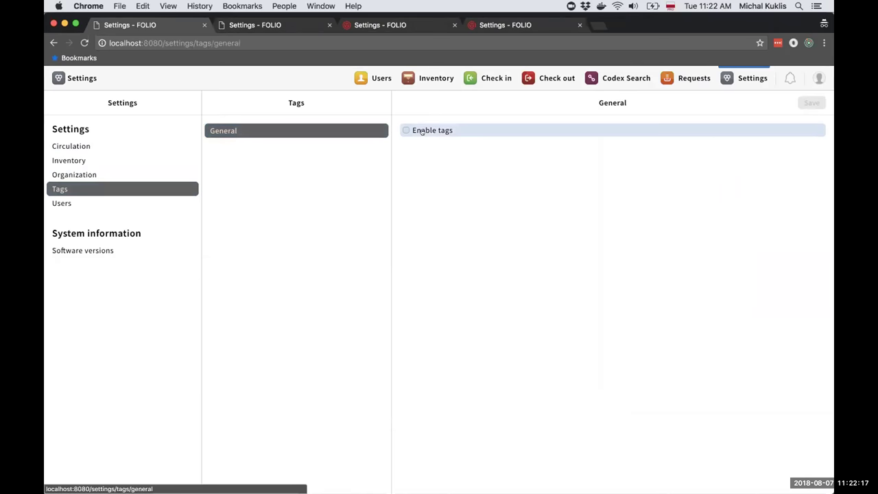
# Step: Enable tags across FOLIO and save the setting
pyautogui.click(422, 131)
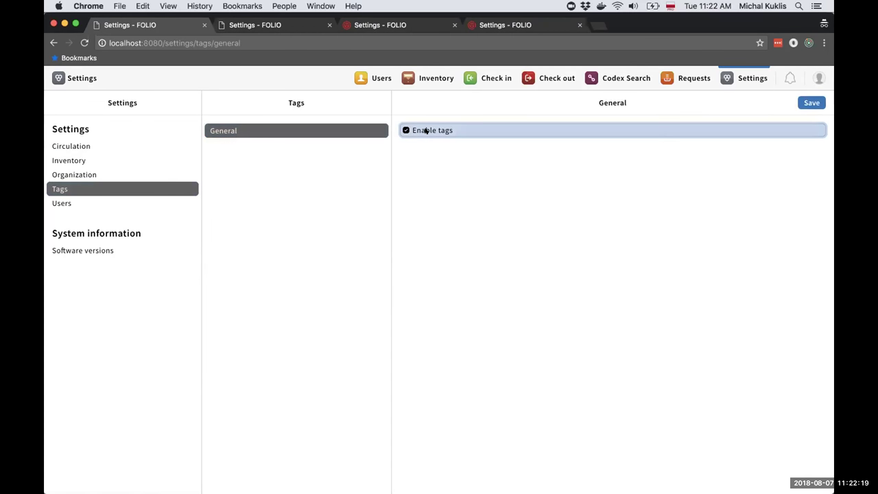
pyautogui.click(808, 103)
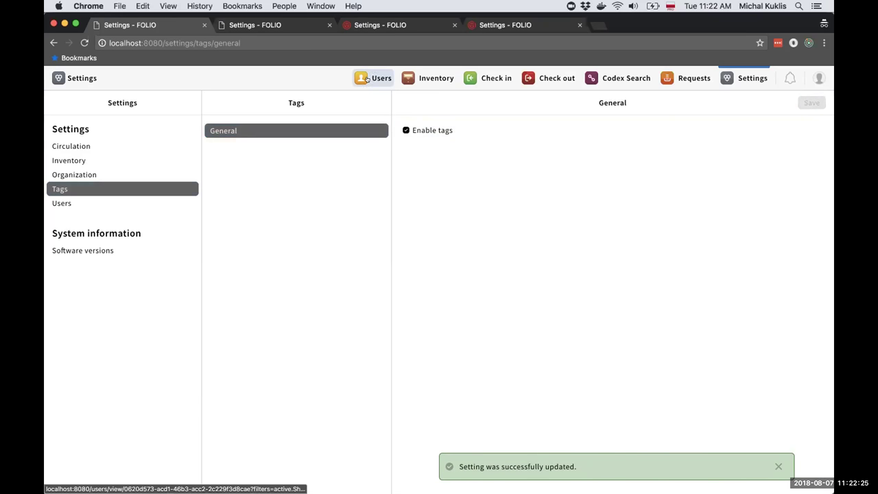
pyautogui.click(368, 79)
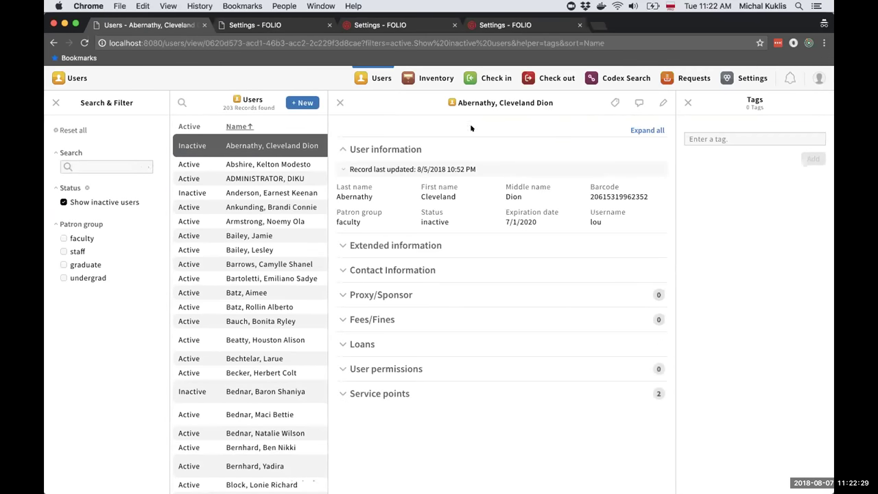
# Step: Reopen the first user's record with its Tags panel showing and the tag entry field ready
pyautogui.click(340, 102)
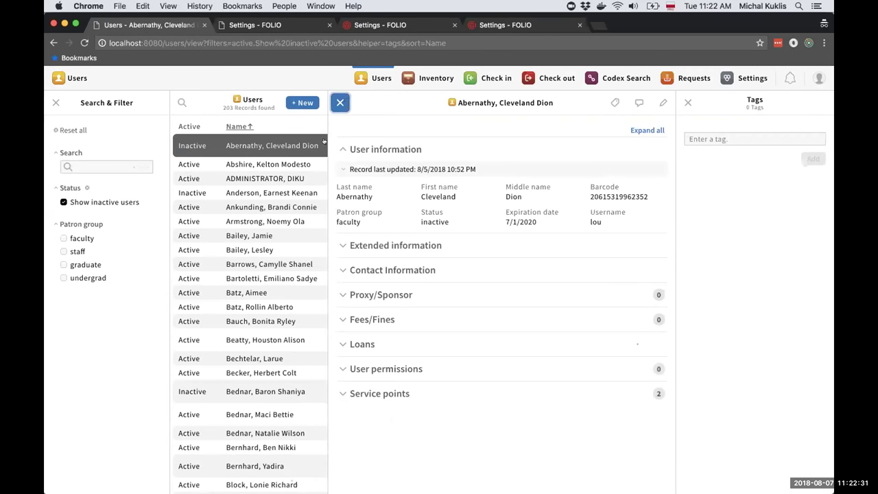
pyautogui.click(288, 147)
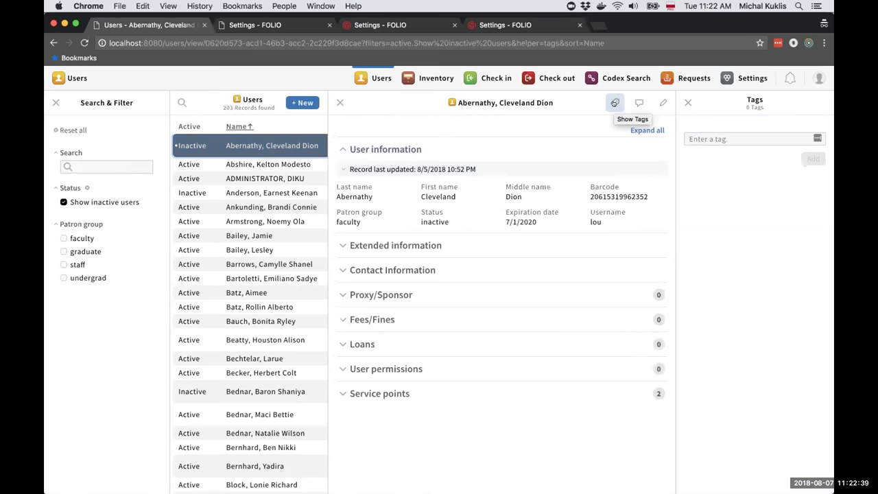
pyautogui.click(615, 102)
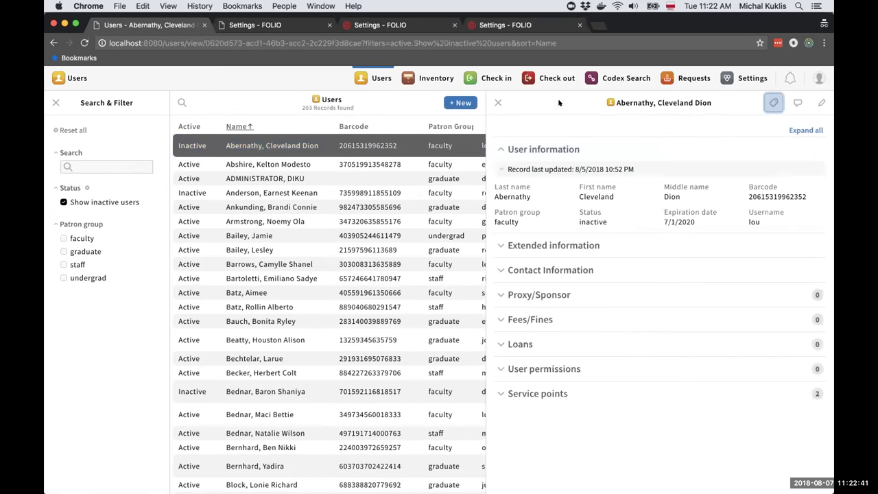
pyautogui.click(772, 102)
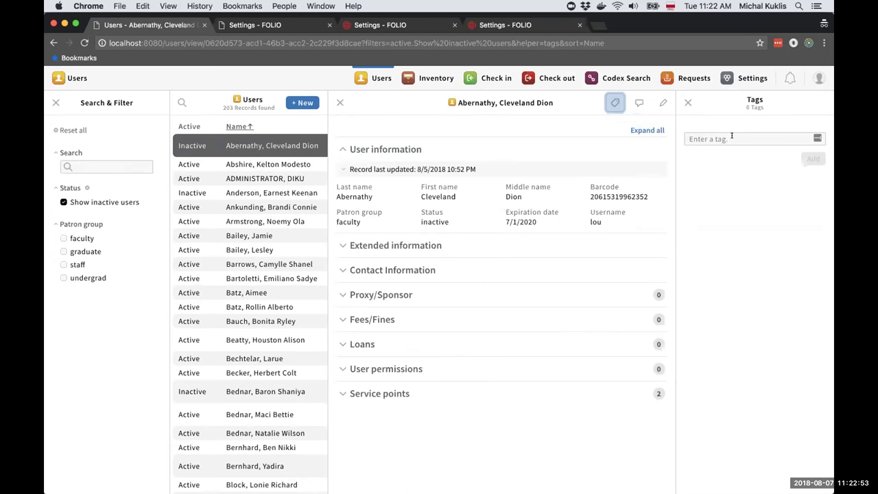
pyautogui.click(639, 104)
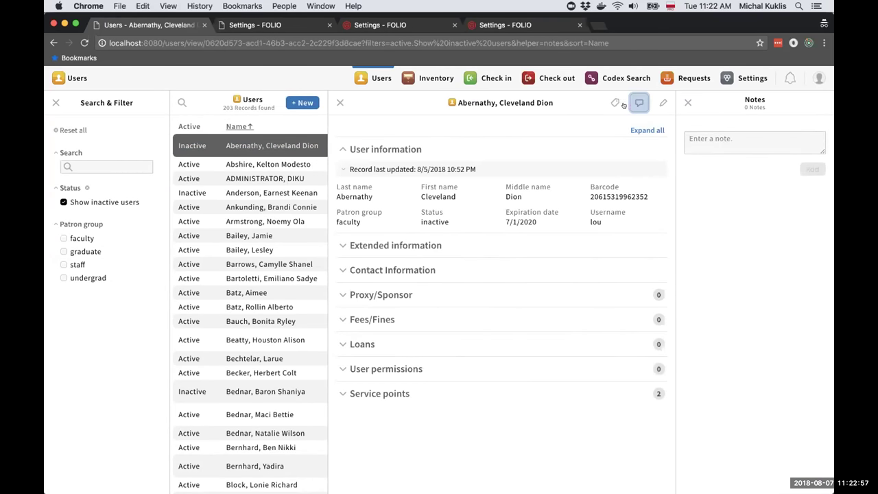
pyautogui.click(645, 104)
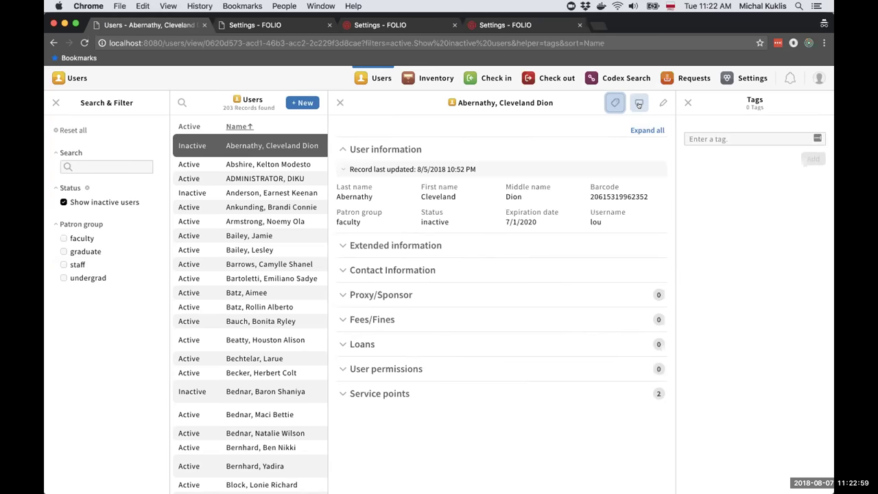
pyautogui.click(638, 103)
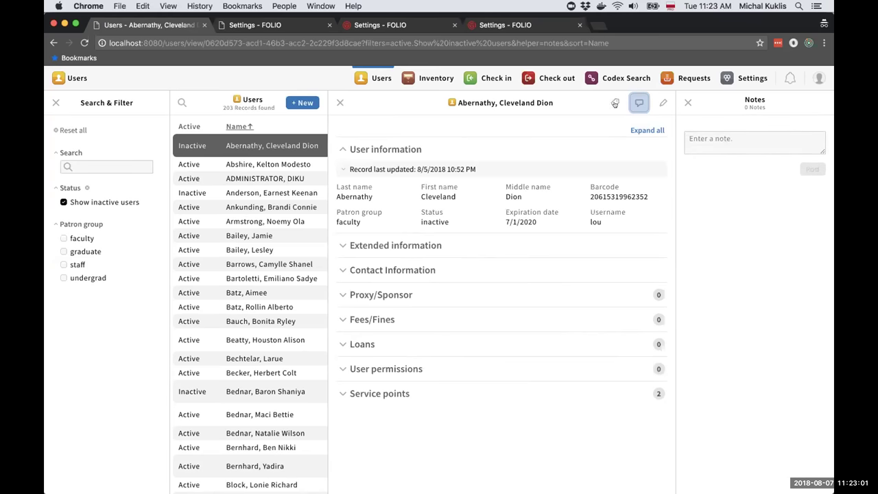
pyautogui.click(615, 103)
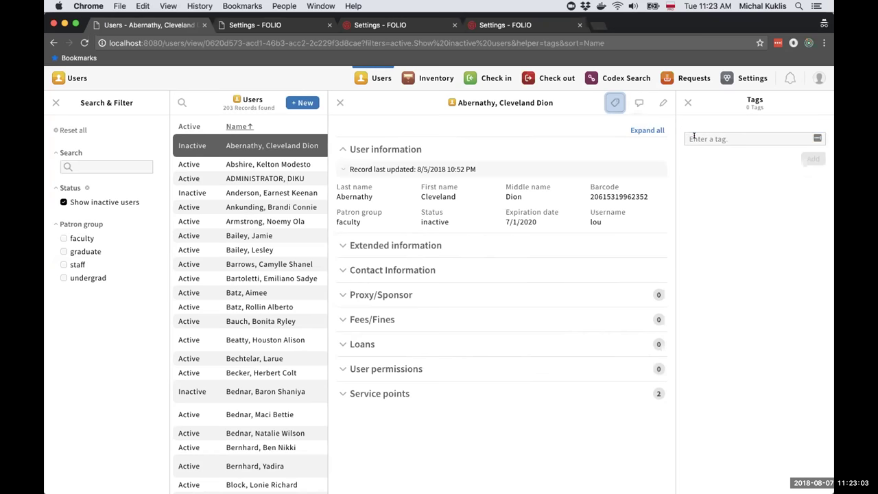
pyautogui.click(694, 137)
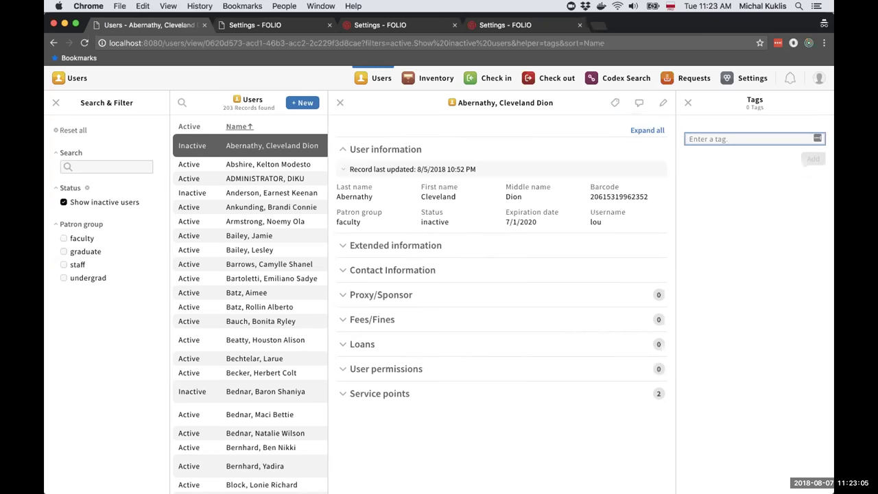
# Step: Add tags tag1 and tag2 to the first user
pyautogui.write('tag1')
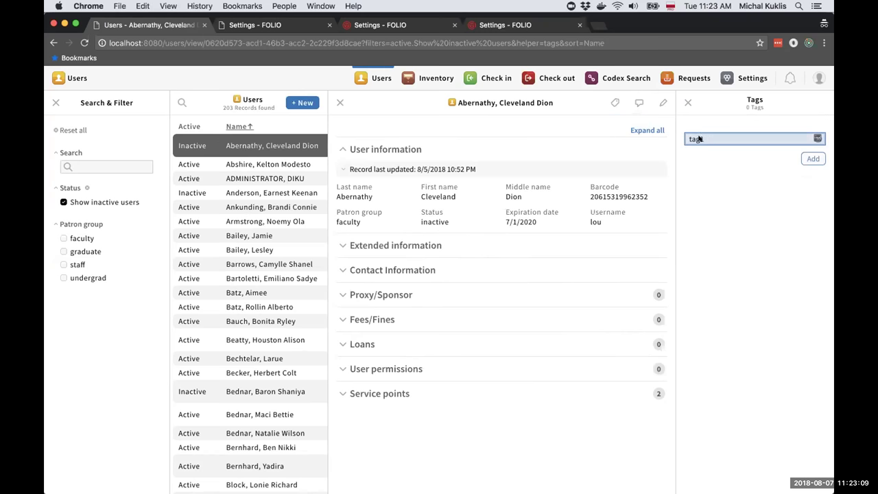
pyautogui.click(813, 158)
pyautogui.click(705, 154)
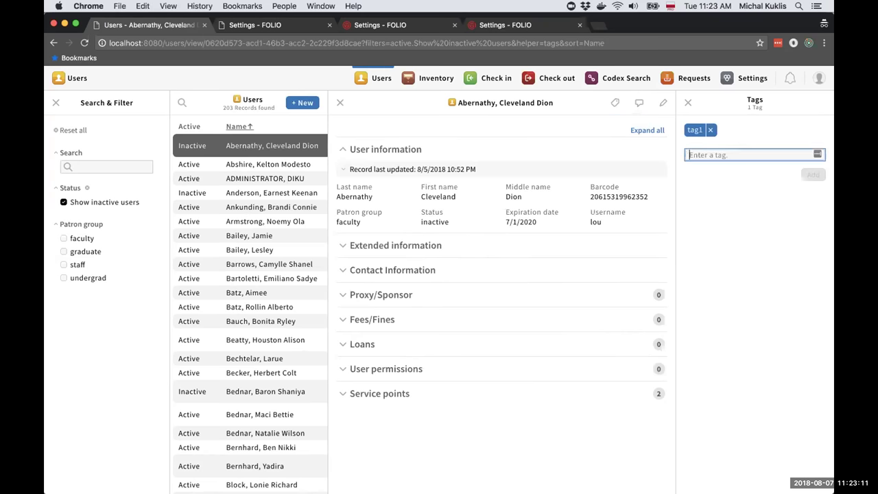
pyautogui.write('tag2')
pyautogui.click(807, 174)
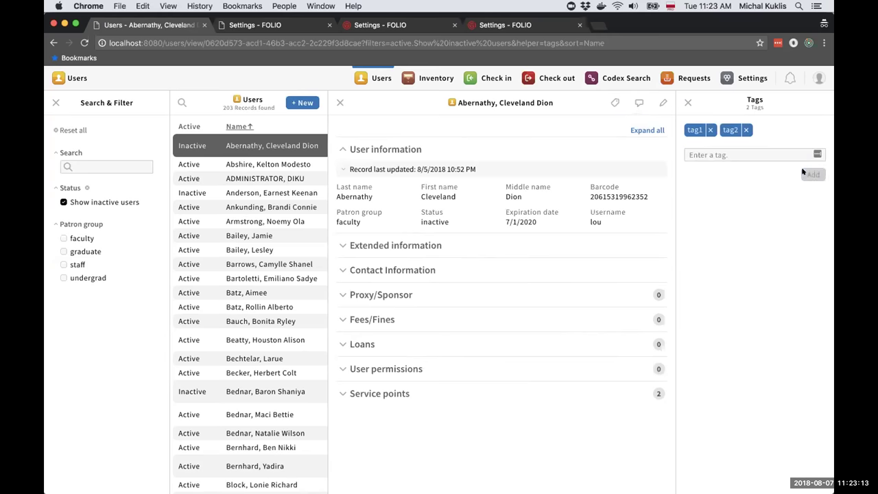
# Step: Open the second user's record, add tag1, then remove it again
pyautogui.click(271, 165)
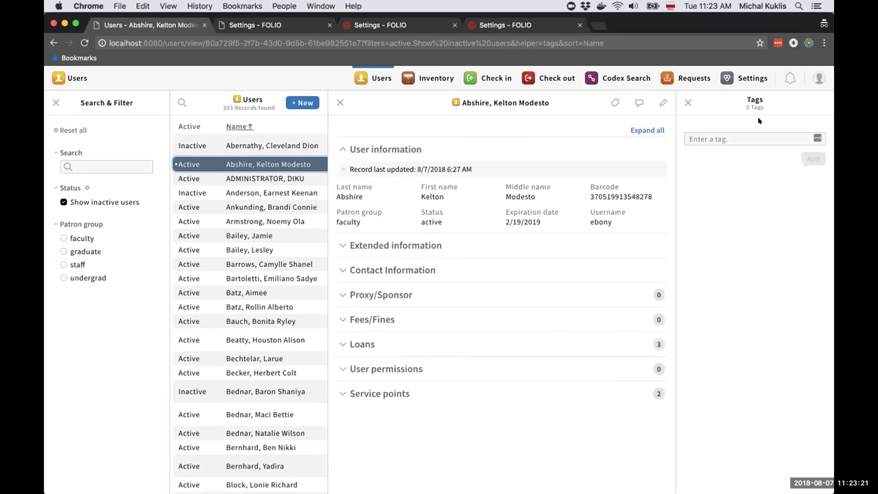
pyautogui.click(714, 138)
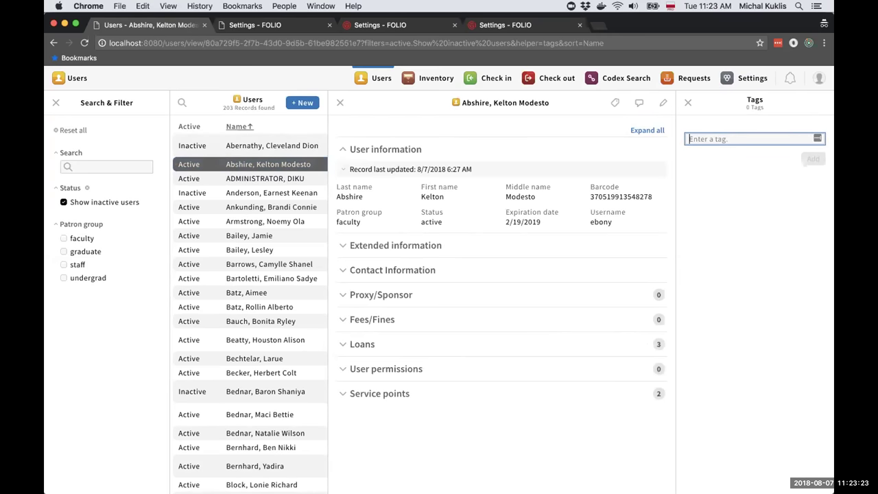
pyautogui.write('tag1')
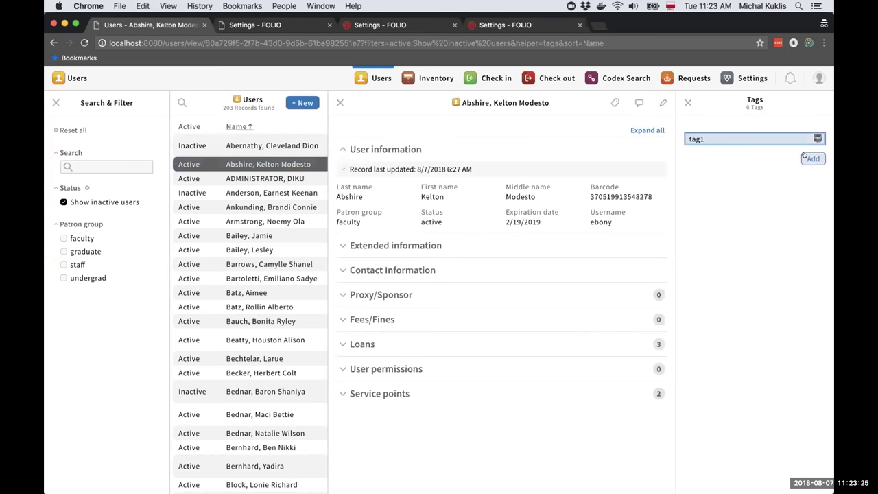
pyautogui.click(806, 157)
pyautogui.click(713, 129)
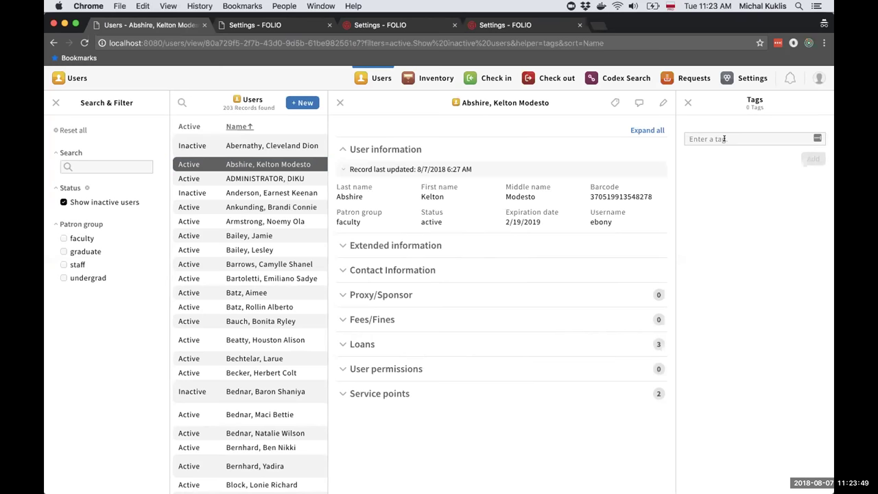
# Step: Close the Tags panel and display the Service points list under Organization settings
pyautogui.click(686, 102)
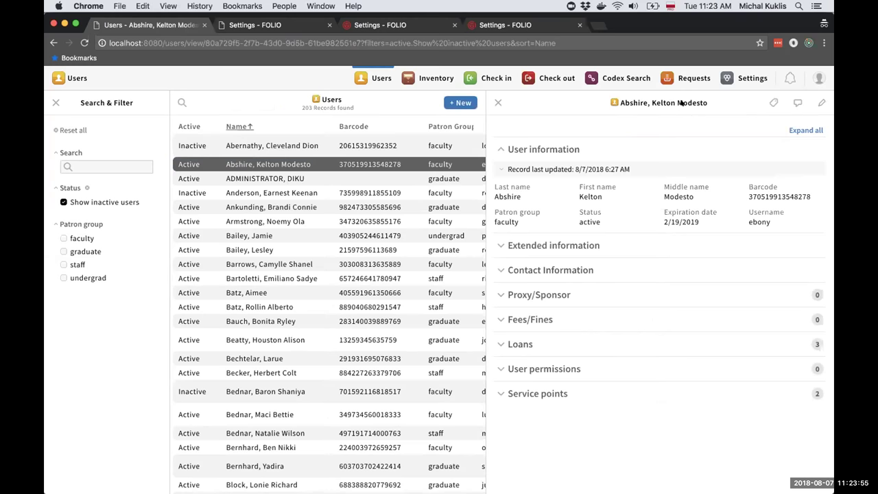
pyautogui.click(734, 80)
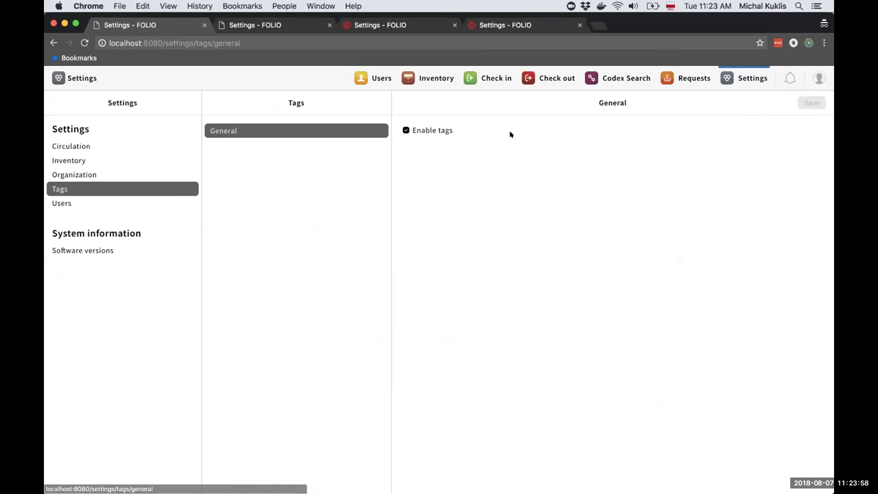
pyautogui.click(75, 176)
pyautogui.click(245, 204)
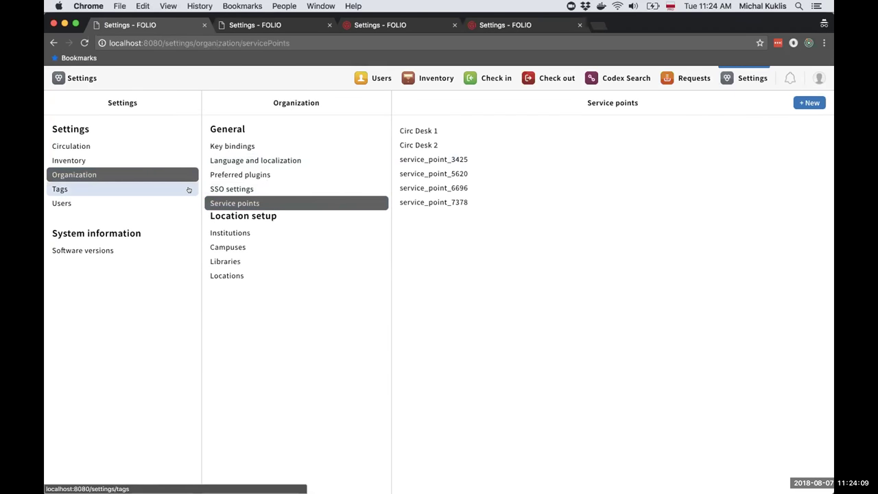
# Step: Edit Circ Desk 1 to assign locations ORWIG ETHNO CD and SECOND FLOOR, then save and close
pyautogui.click(437, 130)
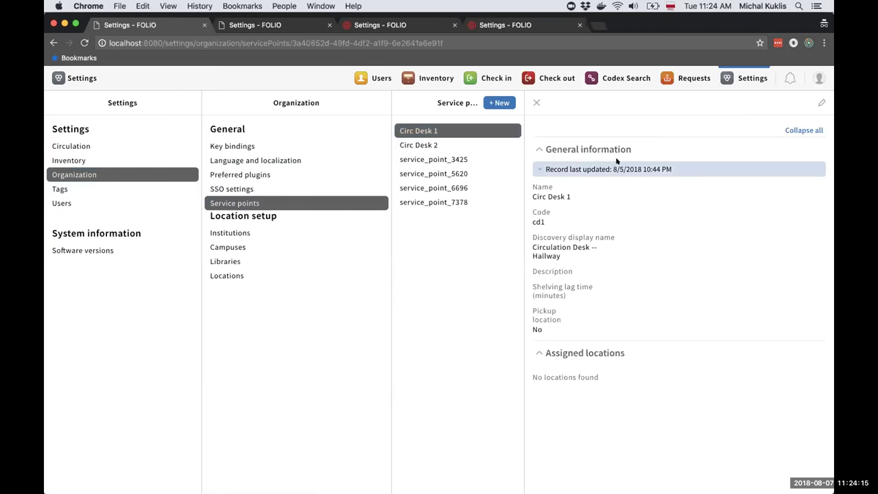
pyautogui.click(822, 102)
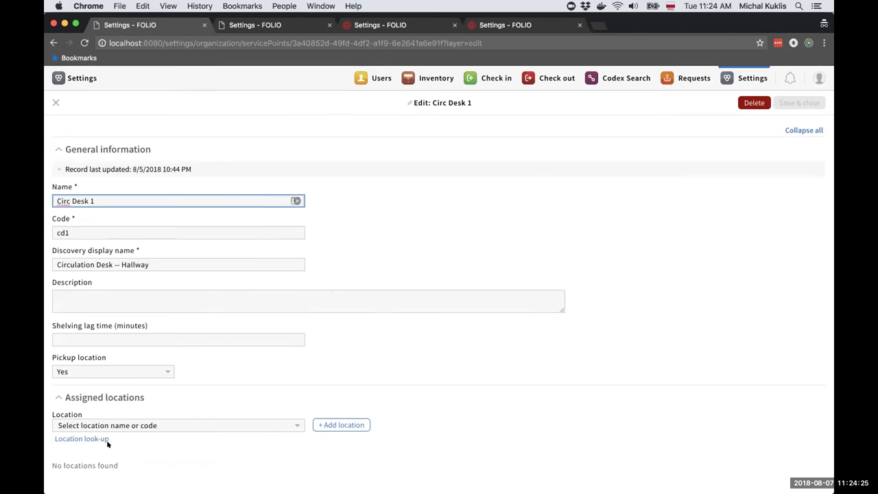
pyautogui.click(151, 426)
pyautogui.click(163, 366)
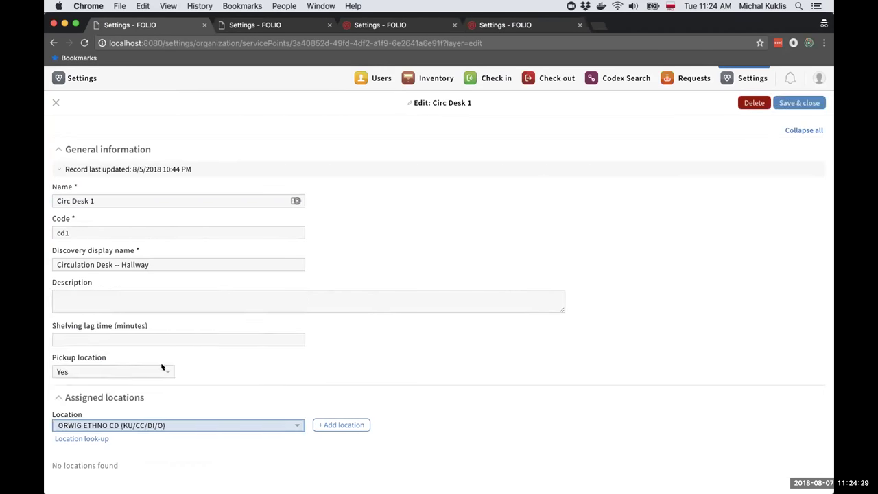
pyautogui.click(332, 425)
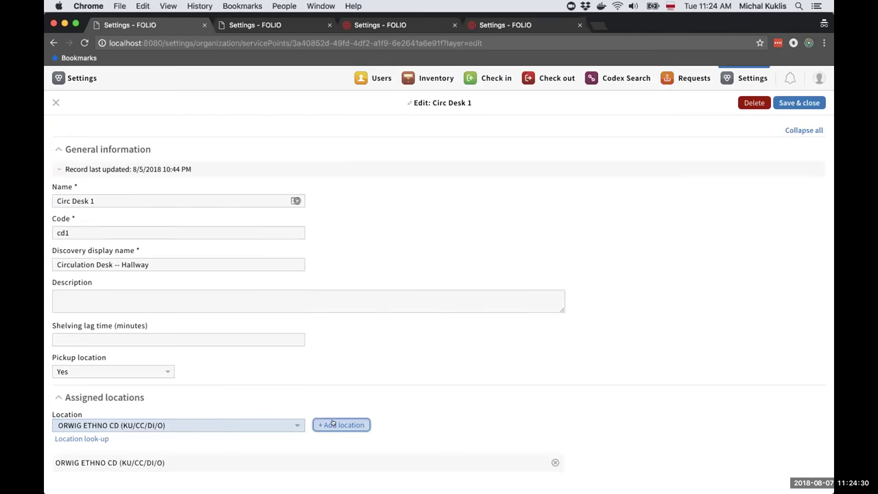
pyautogui.click(184, 426)
pyautogui.click(165, 392)
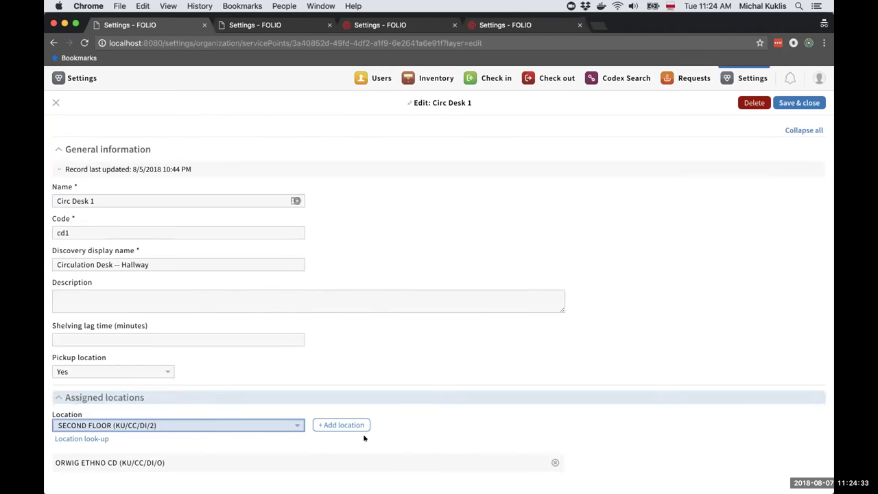
pyautogui.click(349, 425)
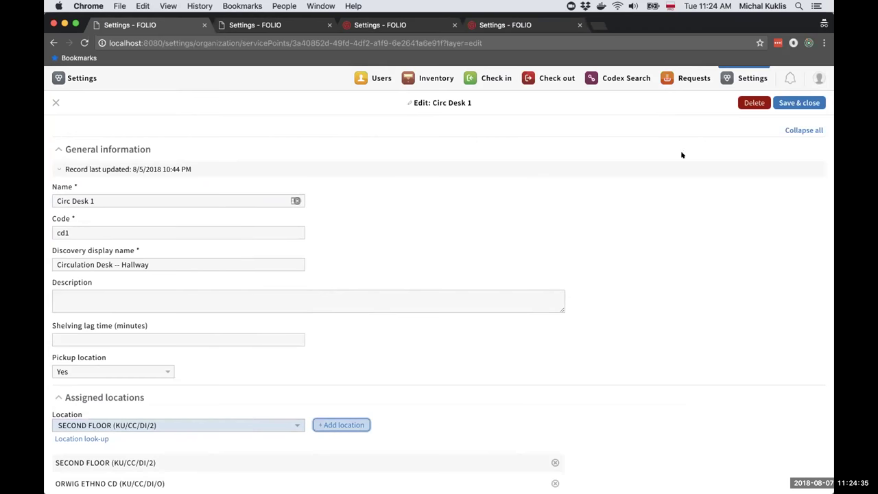
pyautogui.click(780, 98)
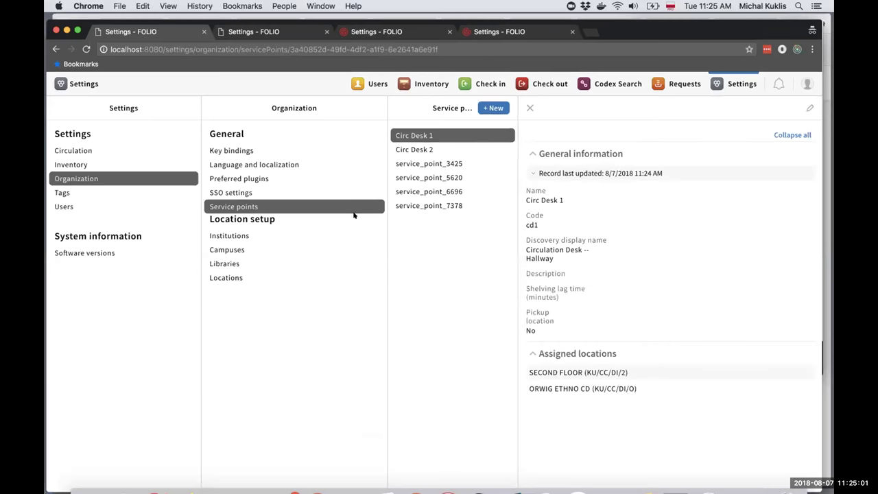
pyautogui.hotkey('ctrl', 'Up')
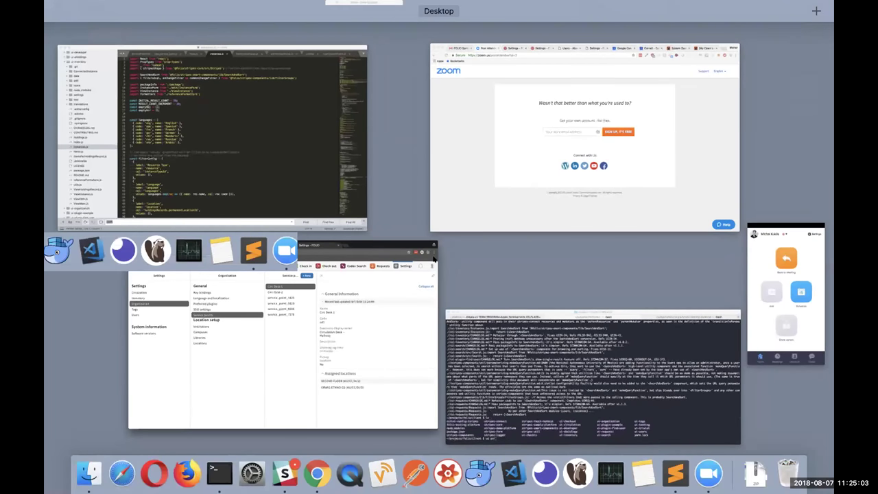
# Step: Leave Mission Control and return to the browser showing the FOLIO Users page
pyautogui.click(434, 261)
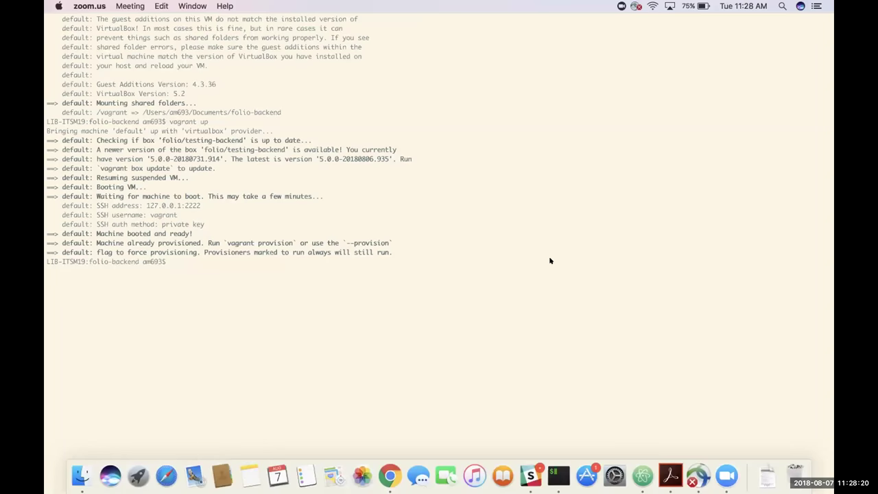
pyautogui.press('super+Tab')
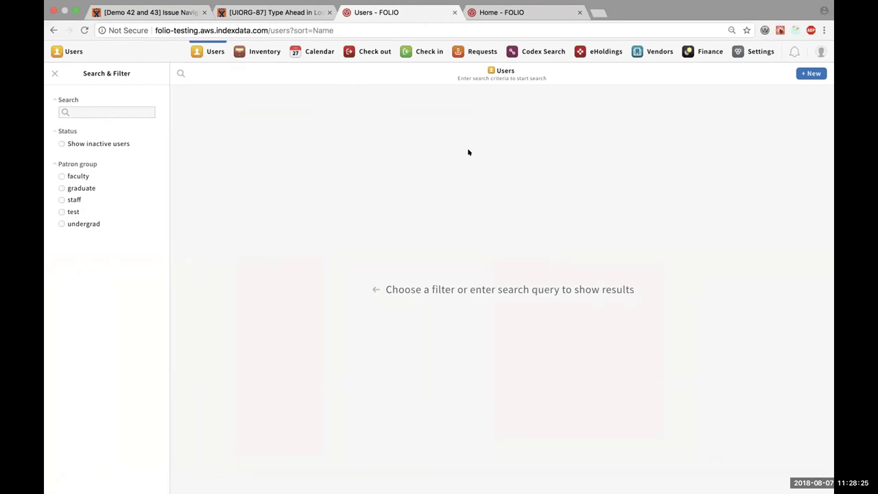
# Step: Open the Main Library location's edit form in the Organization > Locations settings
pyautogui.press('XF86AudioRaiseVolume')
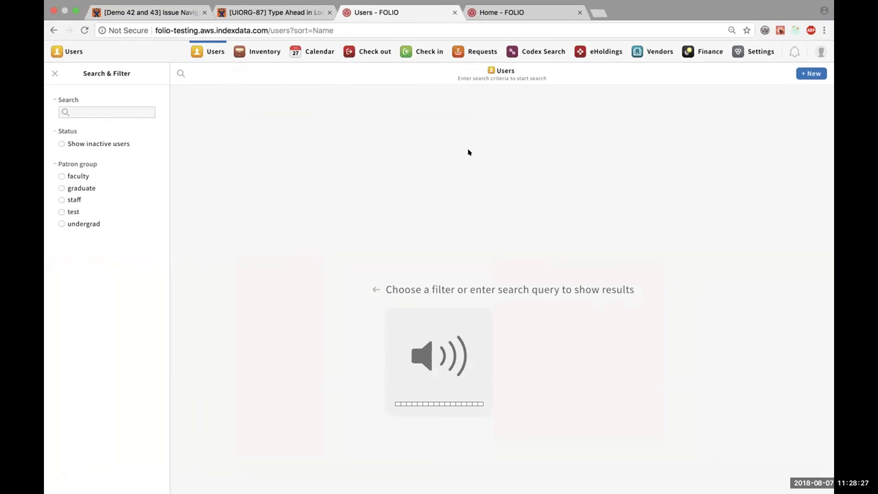
pyautogui.press('super+Tab')
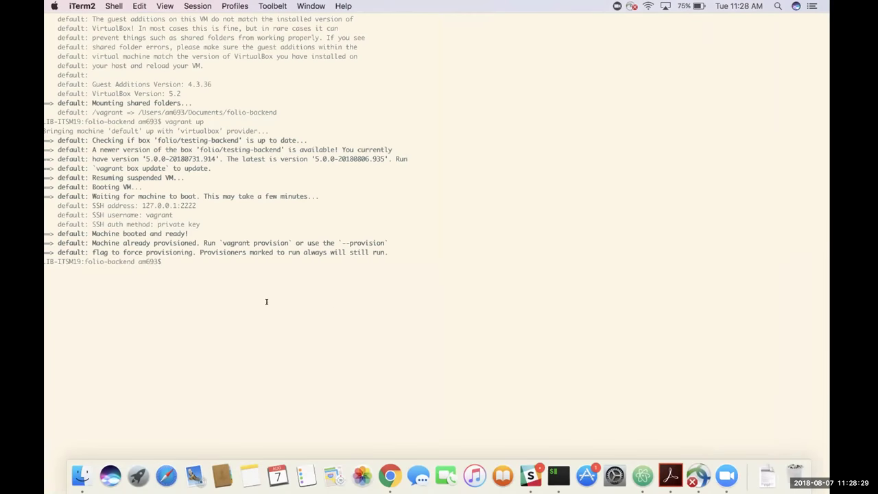
pyautogui.press('super+Tab')
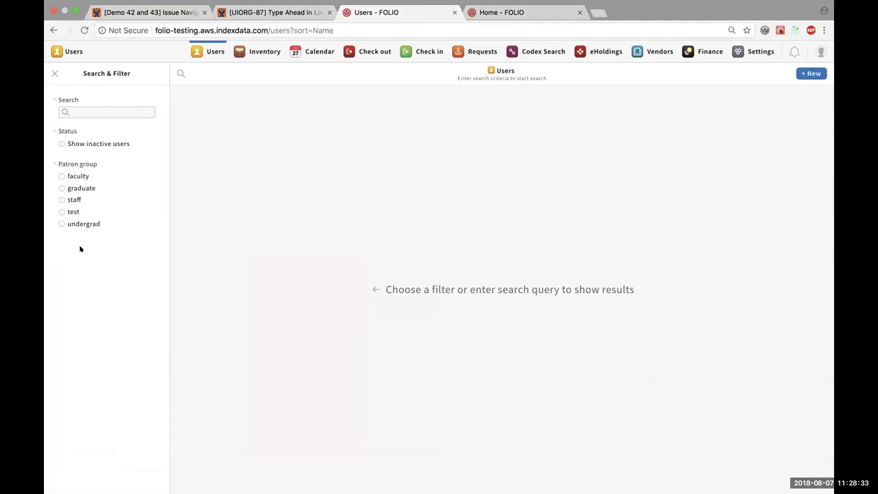
pyautogui.click(755, 51)
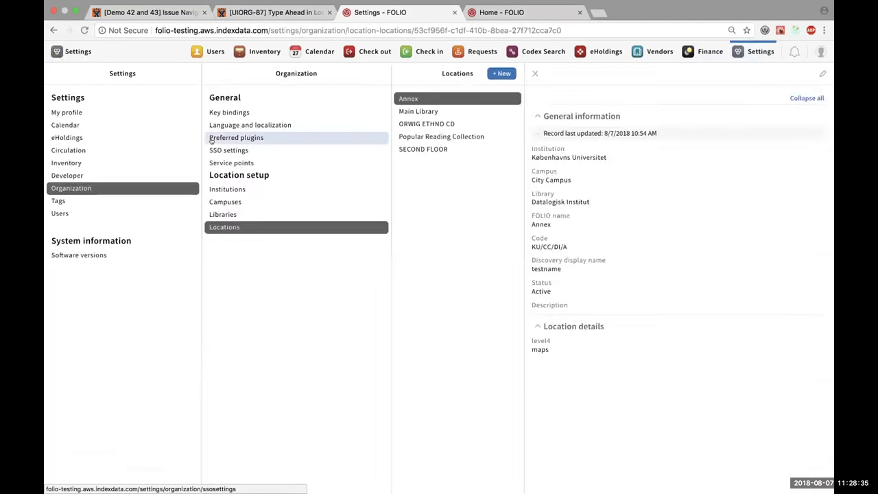
pyautogui.click(235, 227)
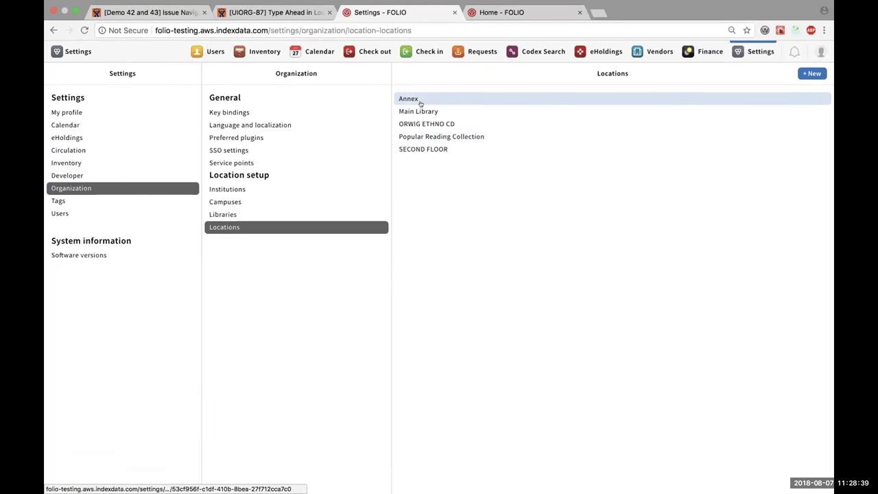
pyautogui.click(420, 111)
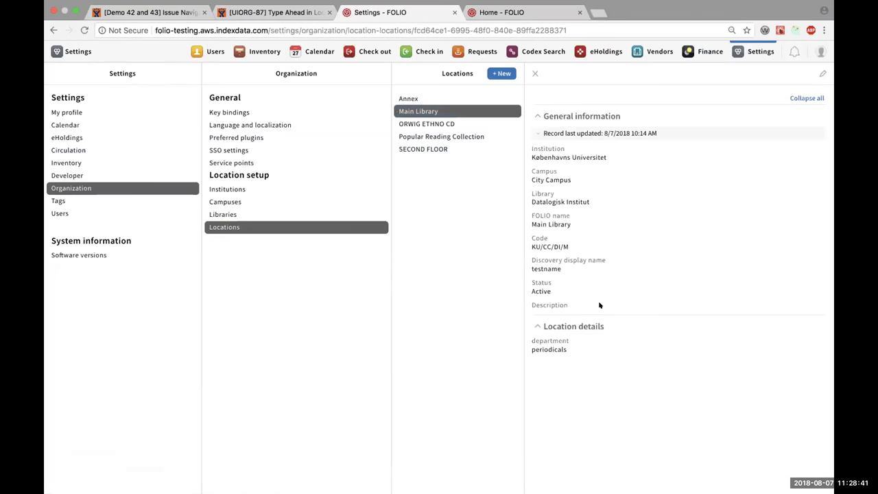
pyautogui.click(823, 73)
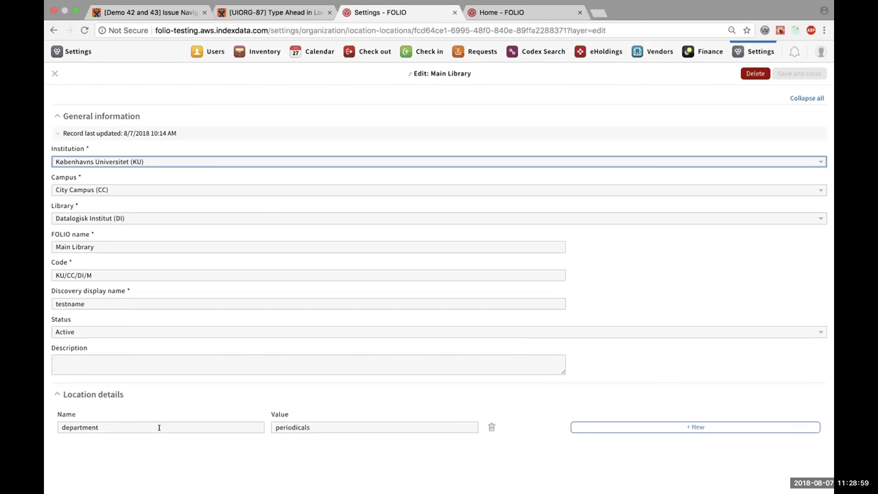
# Step: Start a new detail row, discard the unsaved Main Library edit, and view the Annex location
pyautogui.click(633, 426)
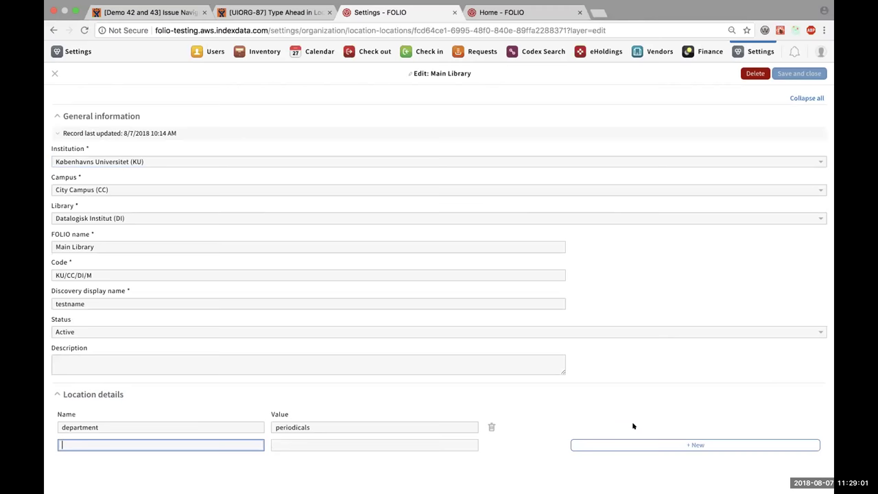
pyautogui.write('d')
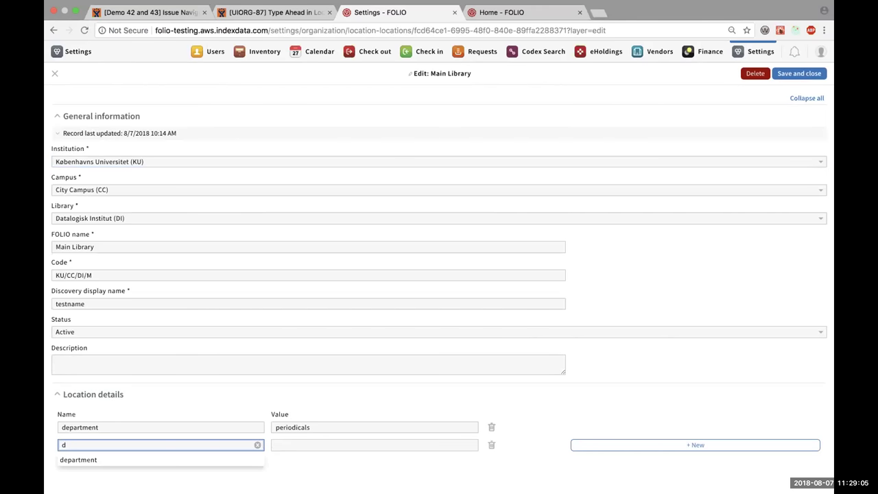
pyautogui.press('Down')
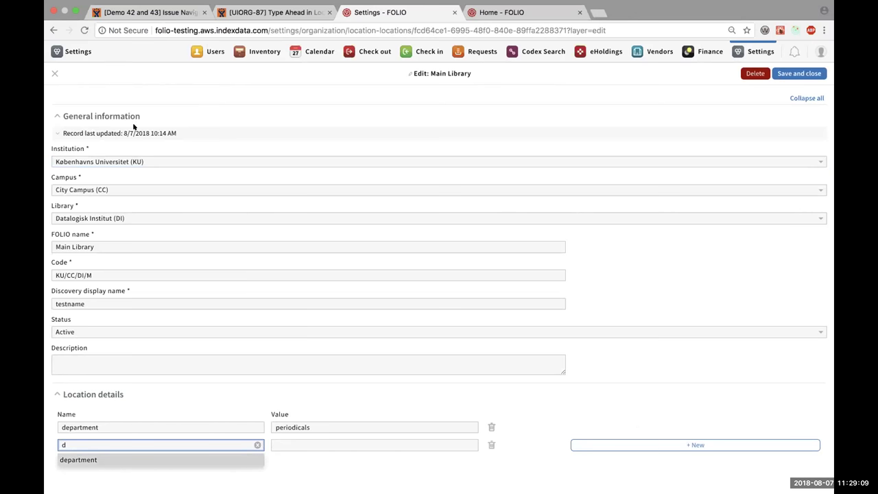
pyautogui.click(54, 74)
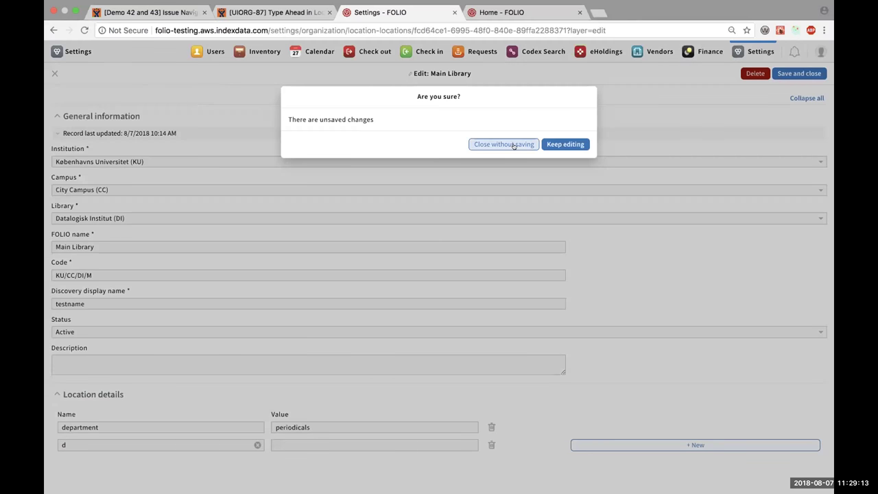
pyautogui.click(514, 144)
pyautogui.click(419, 97)
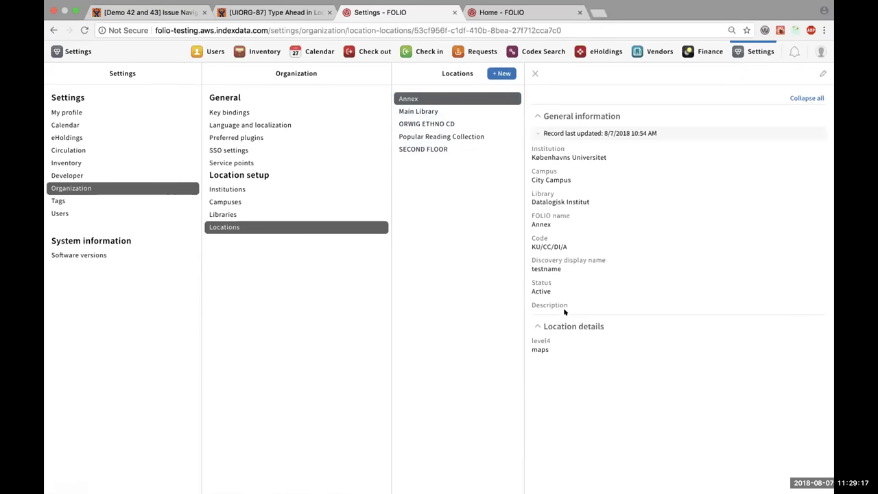
pyautogui.press('super+alt+e')
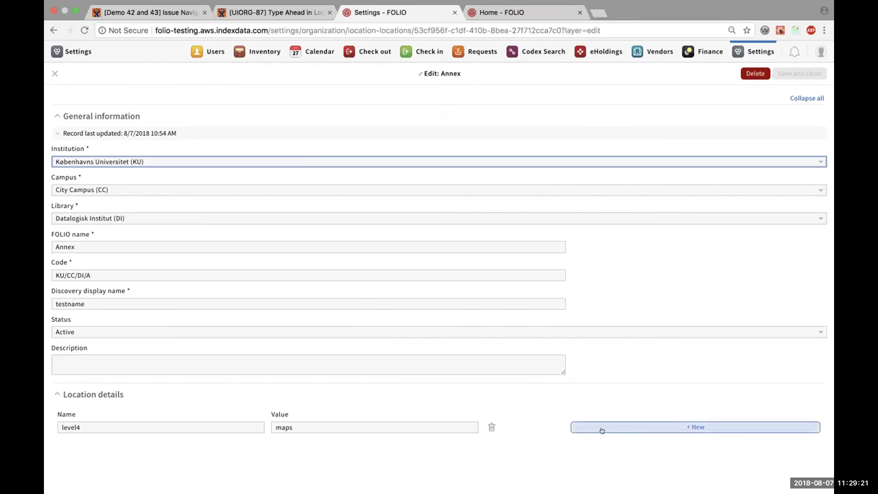
pyautogui.click(601, 430)
pyautogui.write('d')
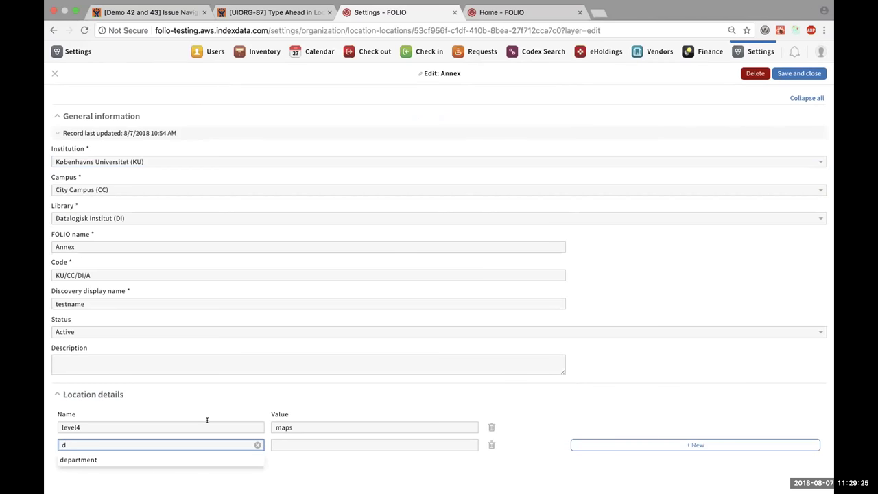
pyautogui.click(55, 73)
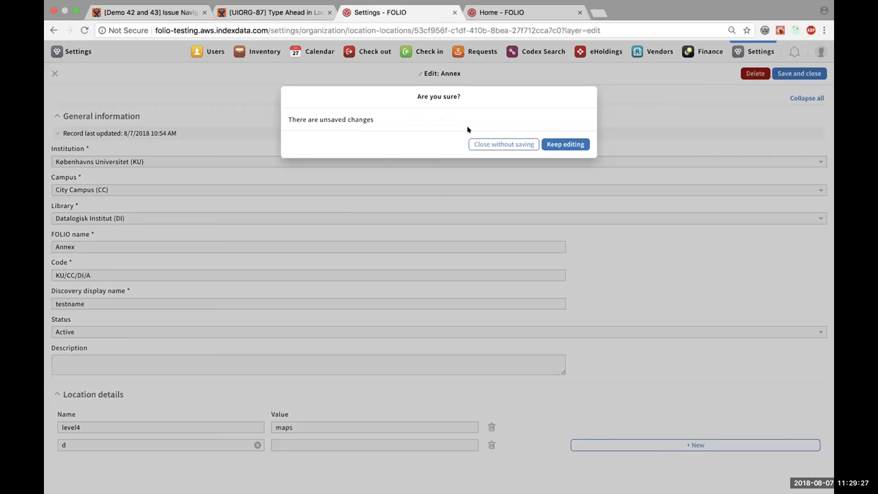
pyautogui.click(467, 141)
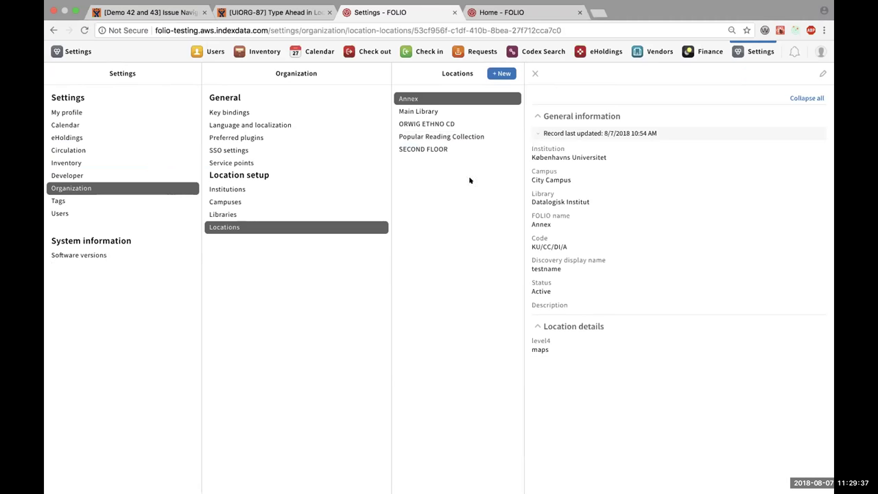
pyautogui.click(821, 72)
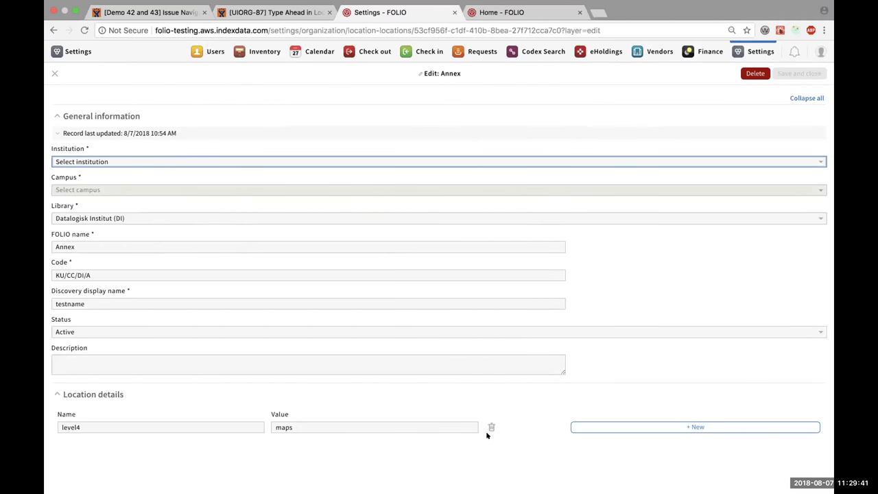
# Step: Delete Annex's level4 maps detail and save, then discard a trial new detail row
pyautogui.click(490, 427)
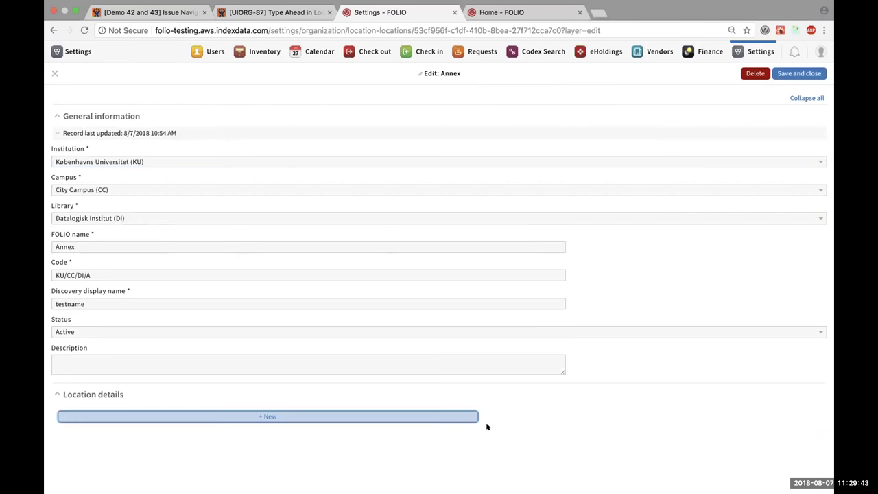
pyautogui.click(796, 75)
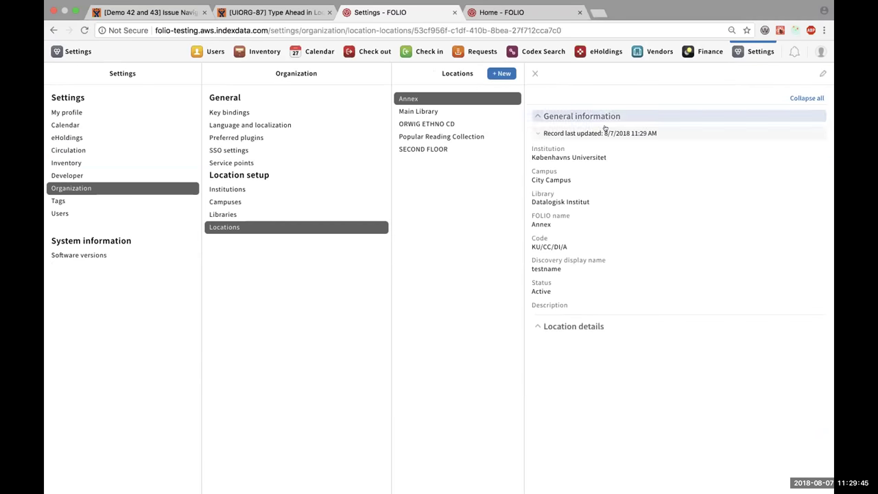
pyautogui.click(823, 73)
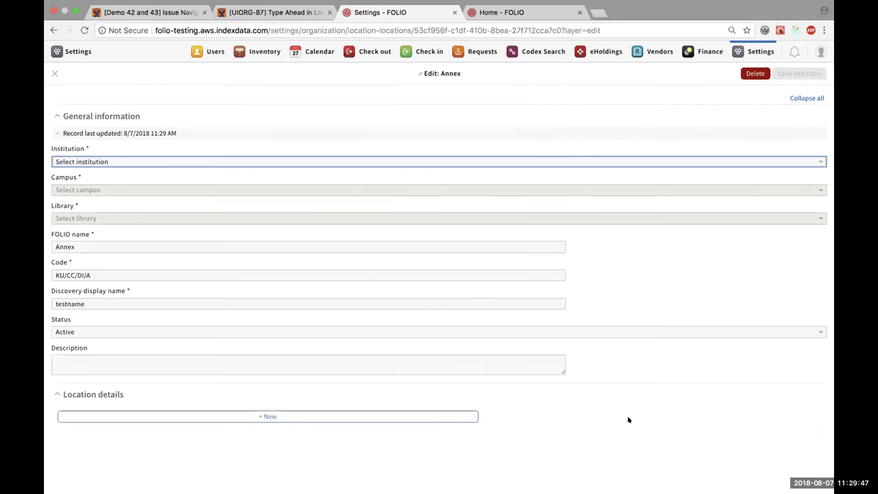
pyautogui.click(425, 416)
pyautogui.write('le')
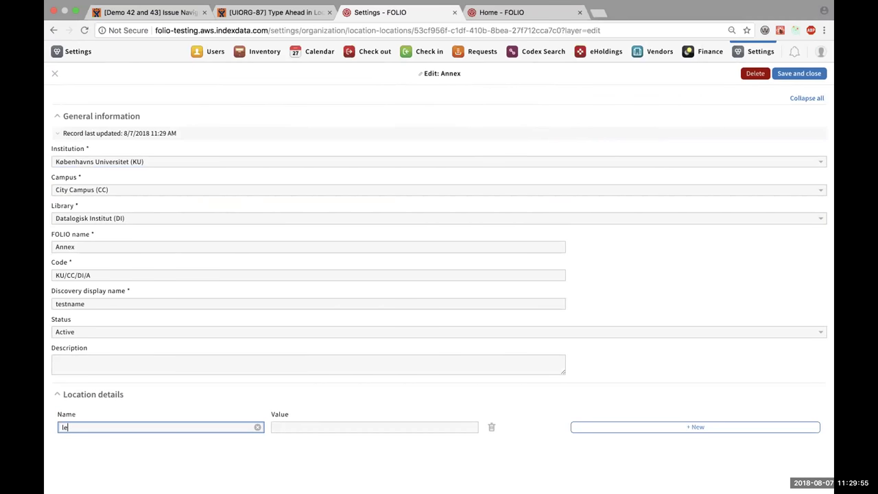
pyautogui.press('BackSpace')
pyautogui.press('BackSpace')
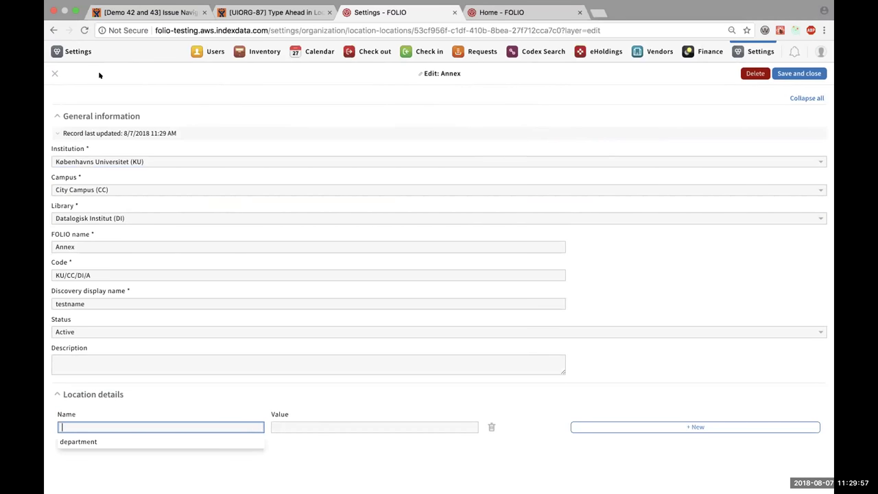
pyautogui.click(57, 74)
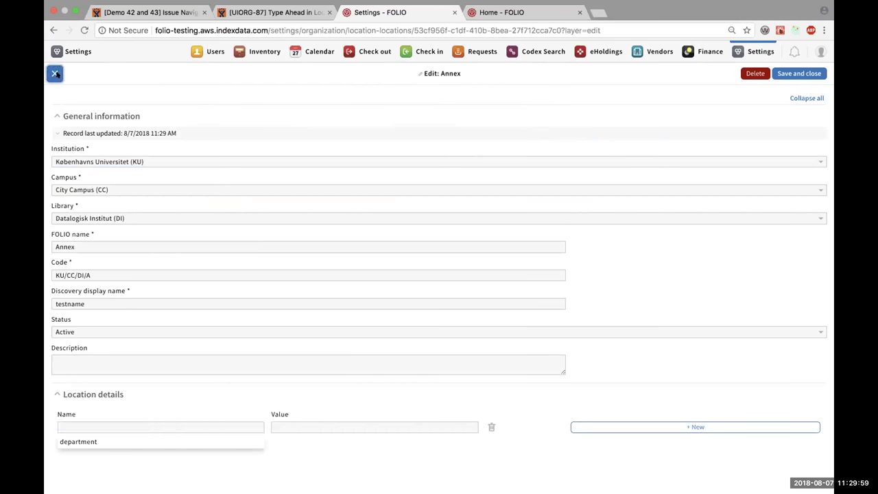
pyautogui.click(510, 142)
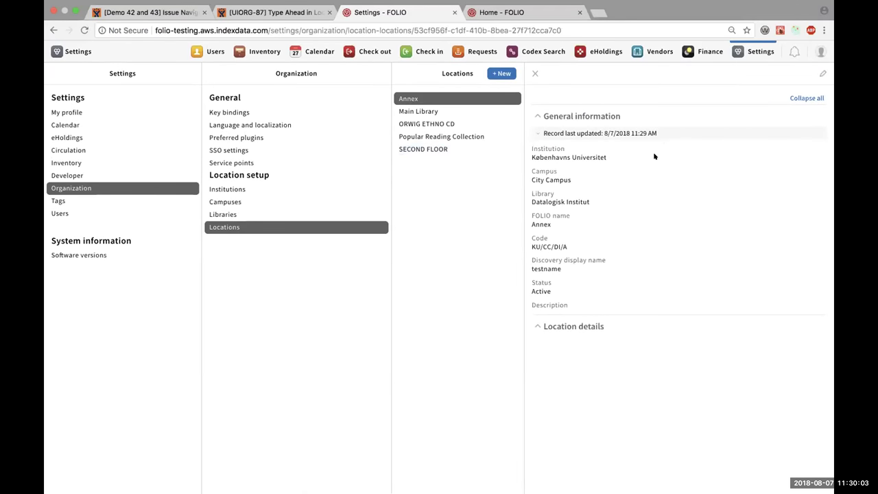
# Step: Add an empty detail row to Annex and save, then add an 'asdf' detail and save
pyautogui.click(818, 72)
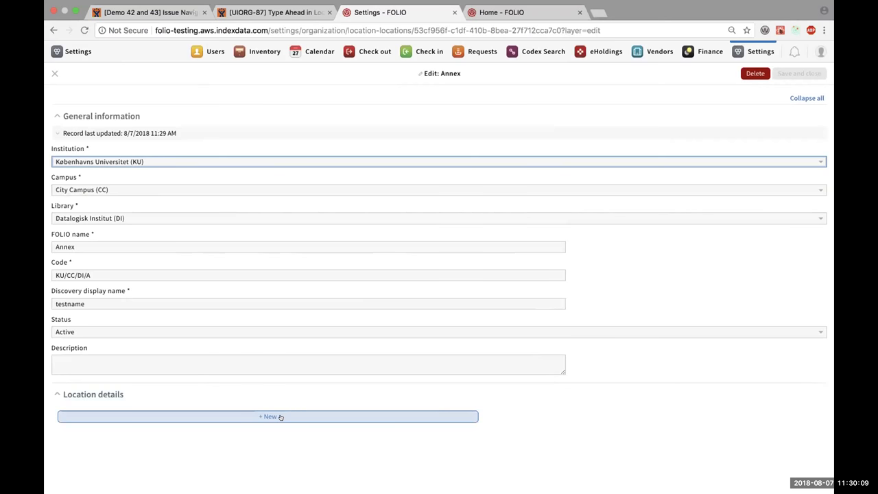
pyautogui.click(281, 417)
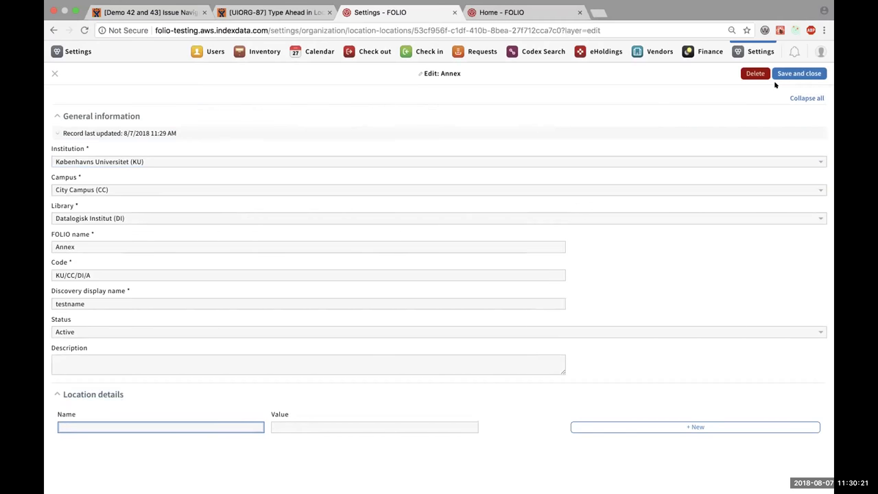
pyautogui.click(809, 75)
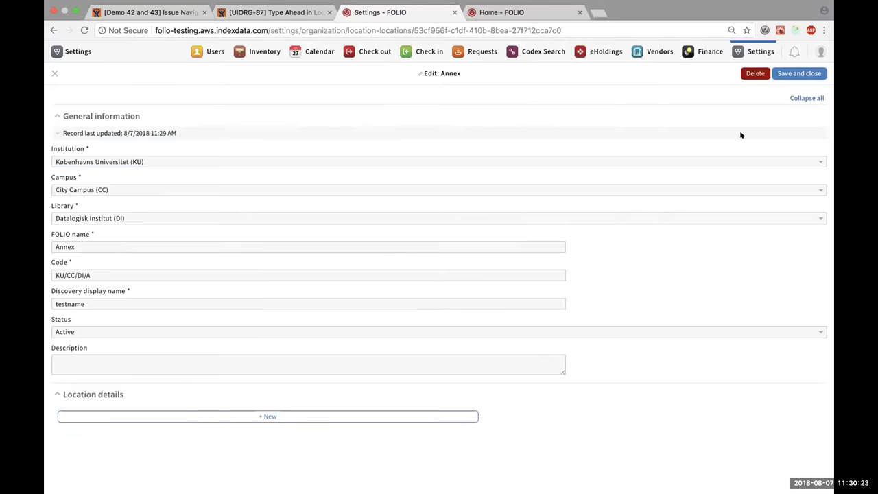
pyautogui.click(823, 73)
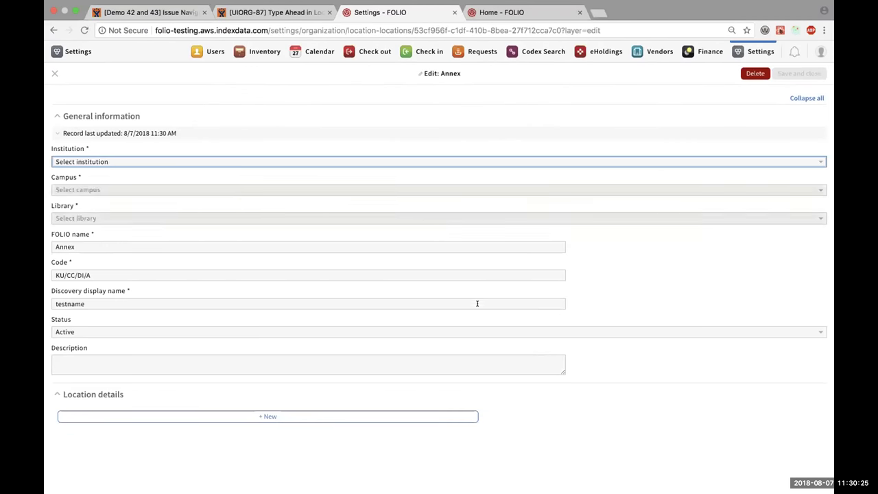
pyautogui.click(299, 416)
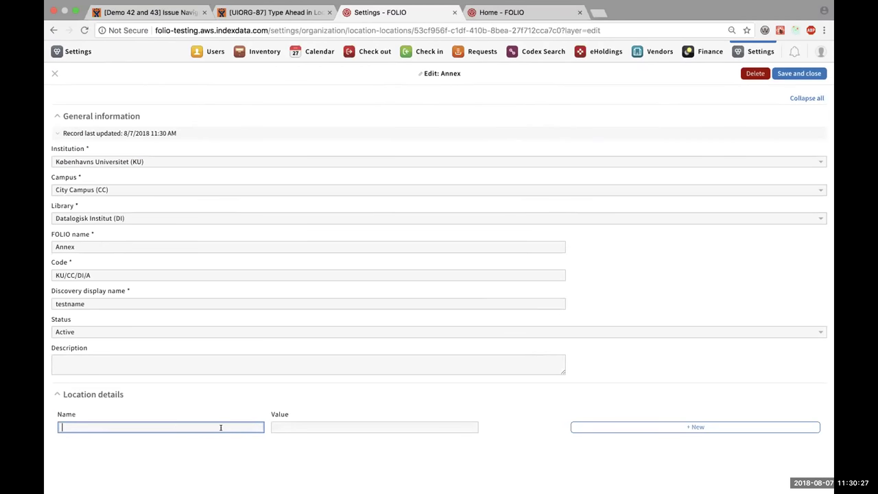
pyautogui.write('asdf')
pyautogui.click(796, 73)
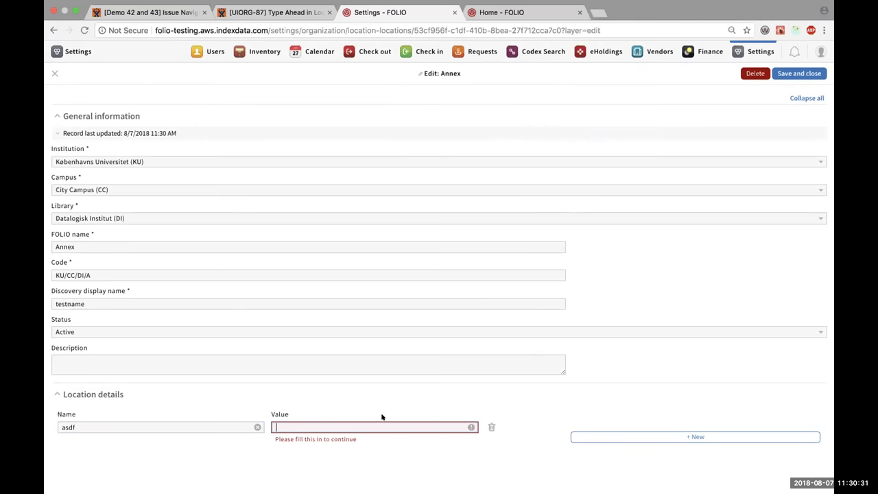
# Step: Clear the typed value, delete the asdf row, add a 'dfsdf' detail, and close the Annex editor
pyautogui.write('adfas')
pyautogui.press('super+a')
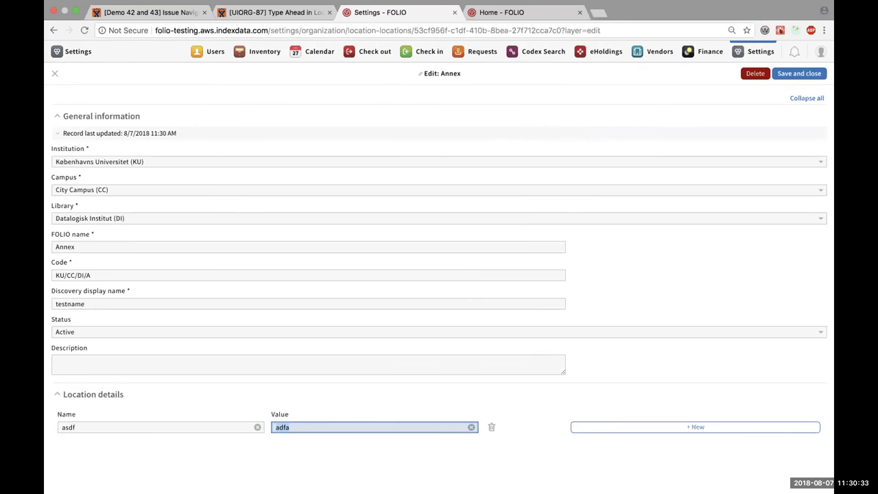
pyautogui.press('BackSpace')
pyautogui.click(492, 427)
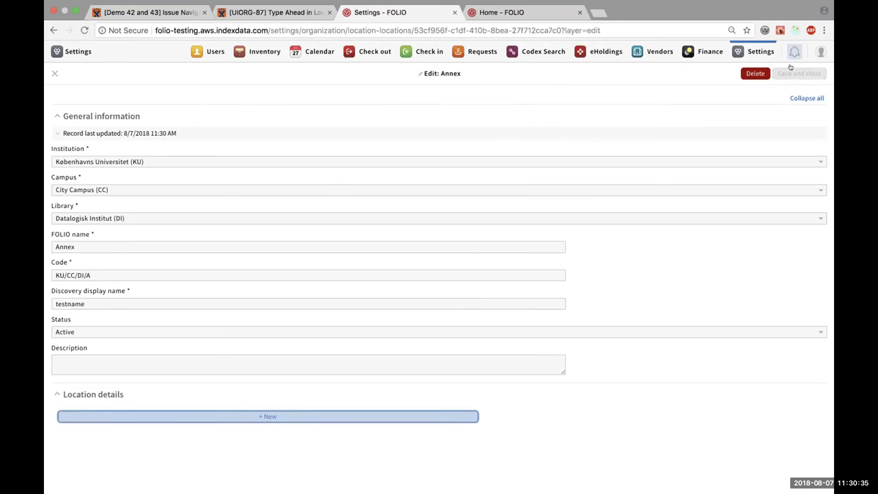
pyautogui.click(196, 416)
pyautogui.click(316, 428)
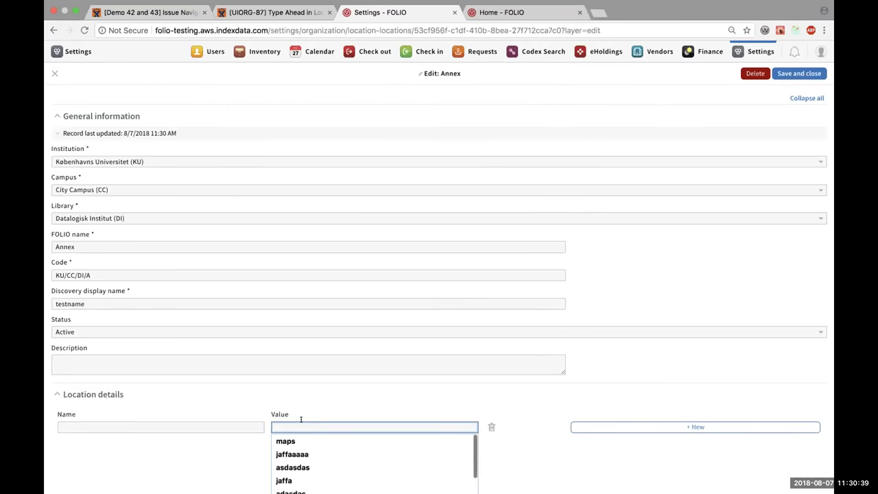
pyautogui.write('dfsdf')
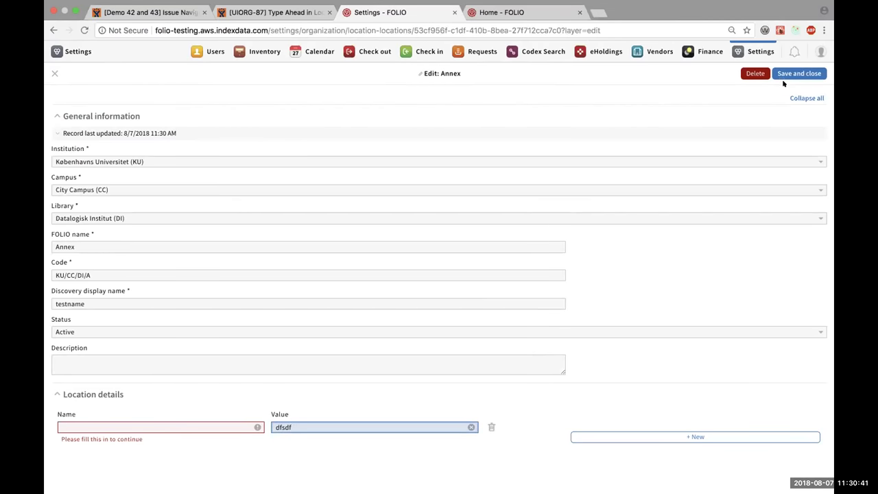
pyautogui.click(59, 76)
# Step: Discard the unsaved changes and view the Nod request's details in the Requests app
pyautogui.click(506, 144)
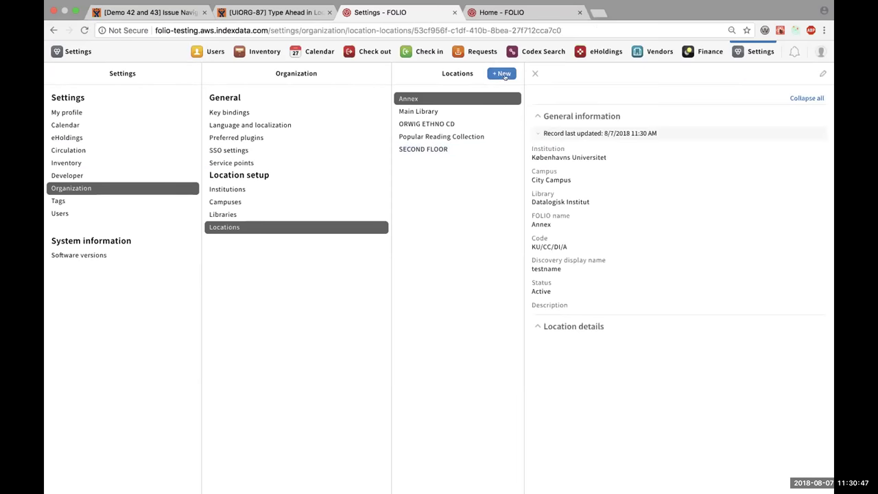
pyautogui.click(479, 52)
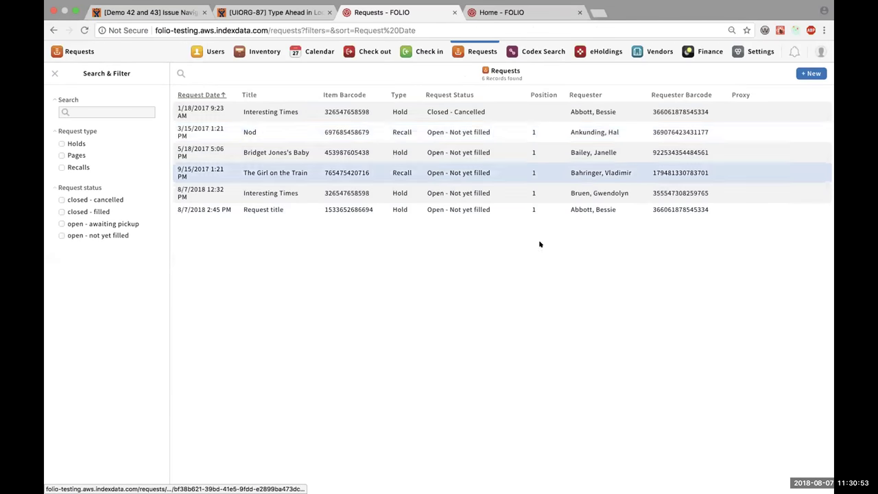
pyautogui.click(531, 132)
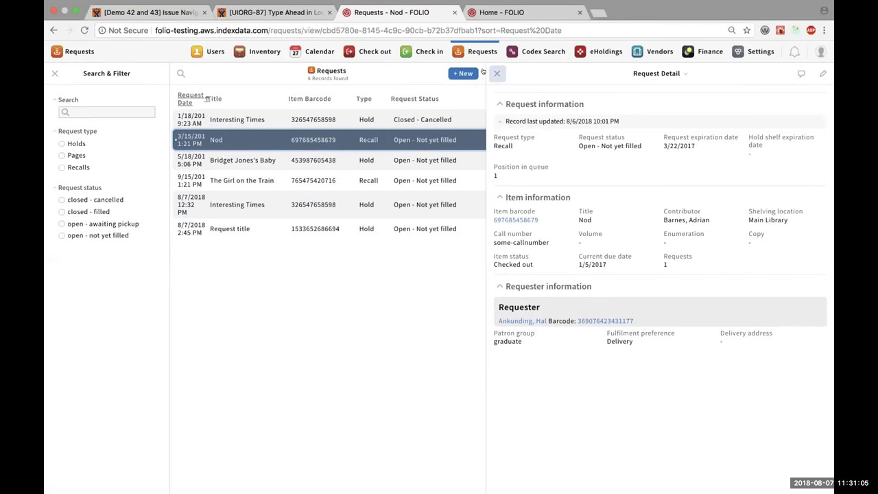
pyautogui.press('super+r')
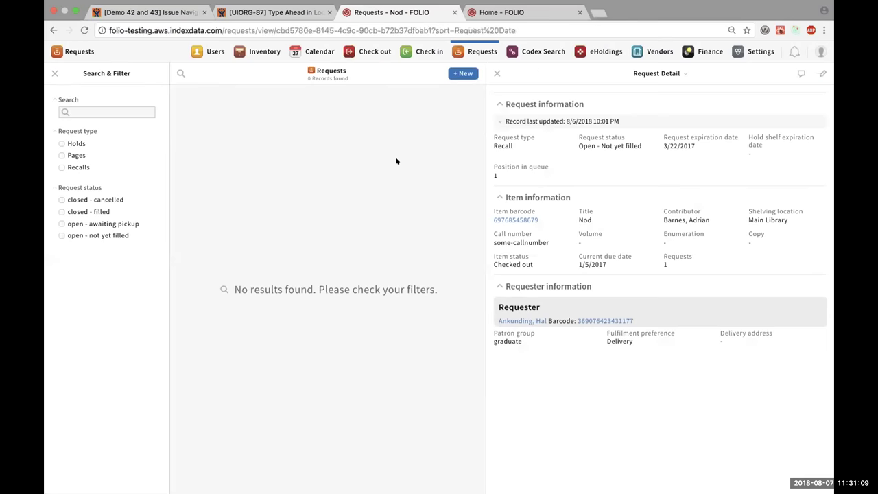
pyautogui.click(497, 72)
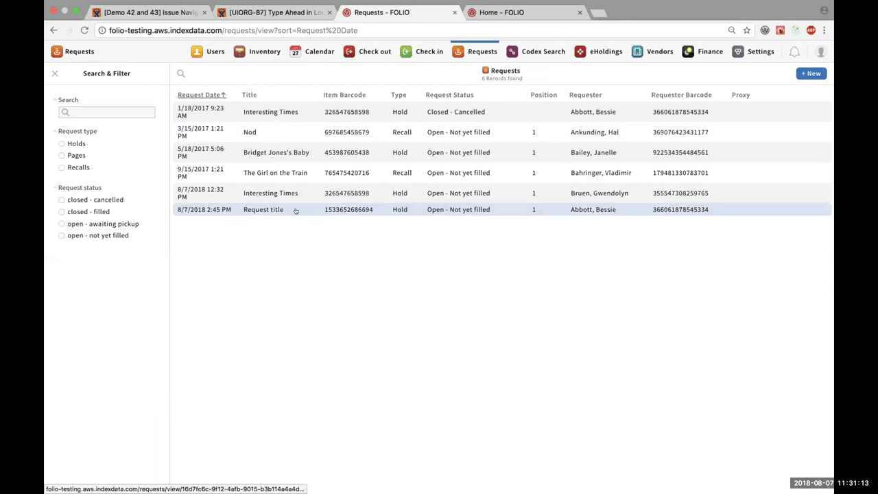
pyautogui.click(281, 173)
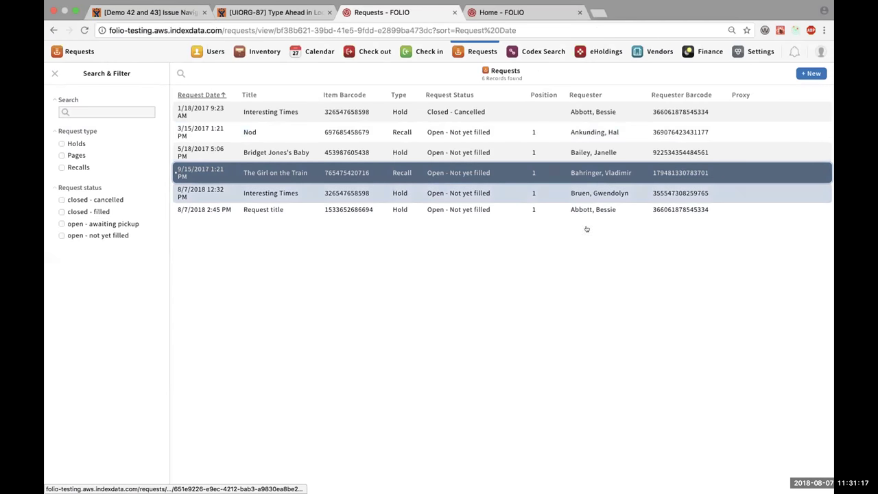
pyautogui.moveTo(539, 220); pyautogui.dragTo(488, 217)
pyautogui.hotkey('ctrl', 'c')
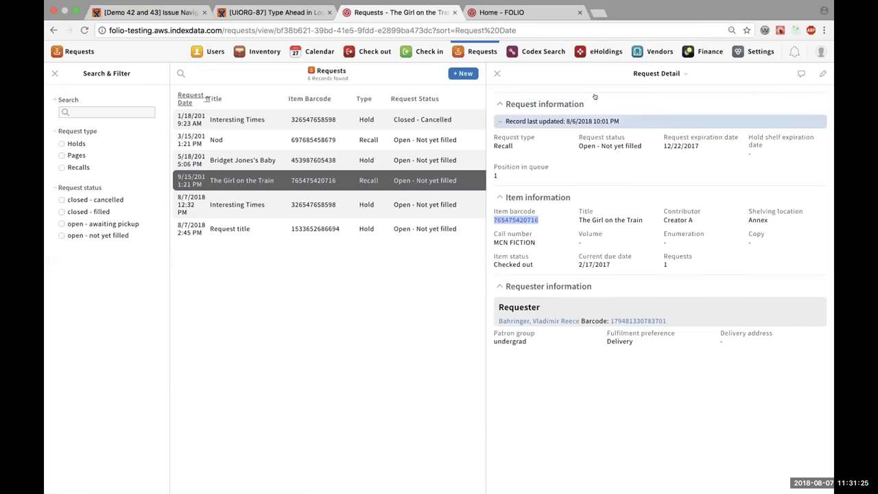
pyautogui.click(497, 73)
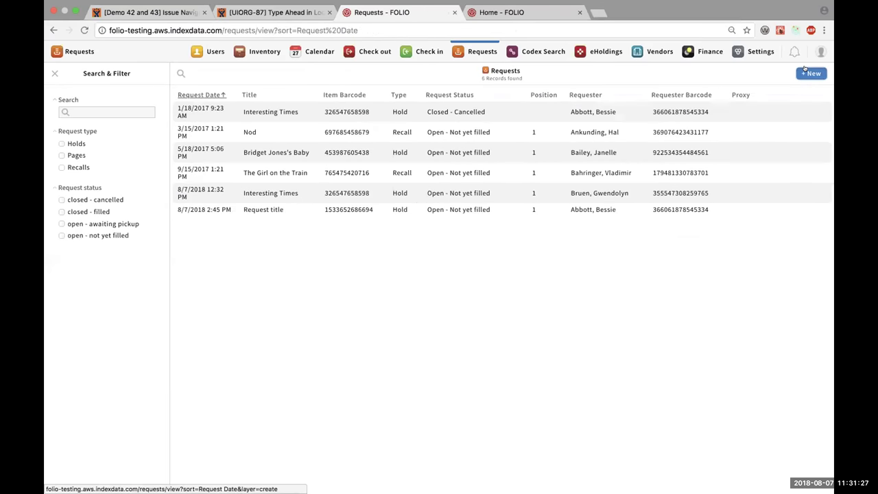
pyautogui.click(810, 72)
pyautogui.click(111, 172)
pyautogui.hotkey('ctrl', 'v')
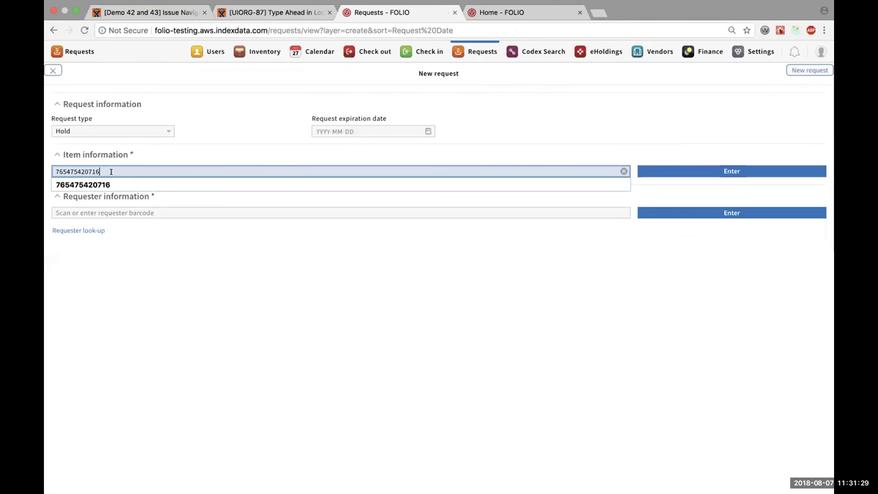
pyautogui.click(104, 185)
# Step: Pick a faculty patron as requester and save the new hold request
pyautogui.click(108, 280)
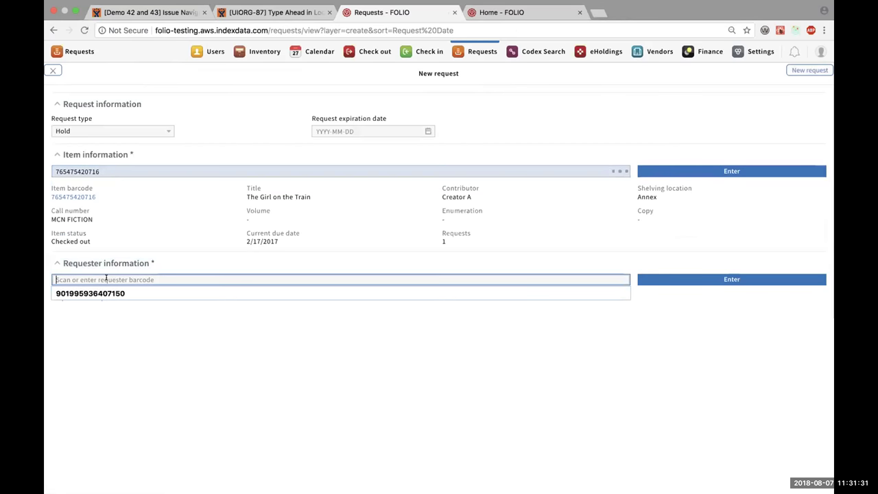
pyautogui.click(93, 300)
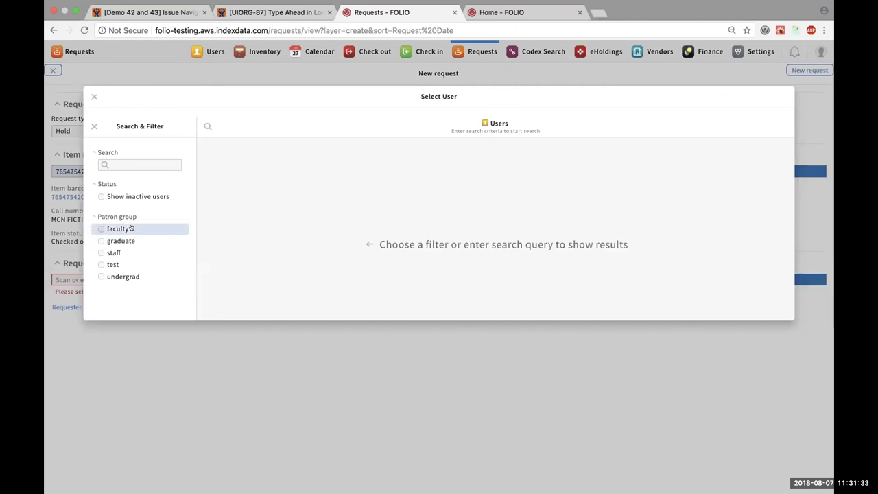
pyautogui.click(101, 228)
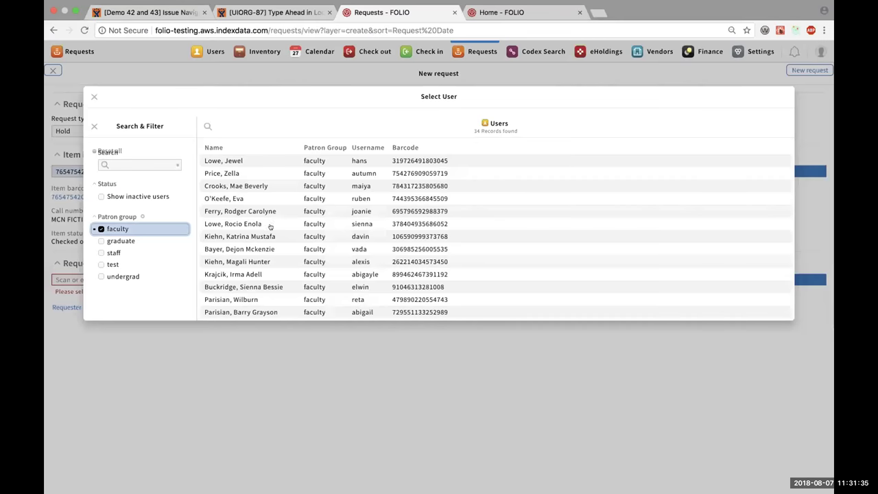
pyautogui.click(271, 227)
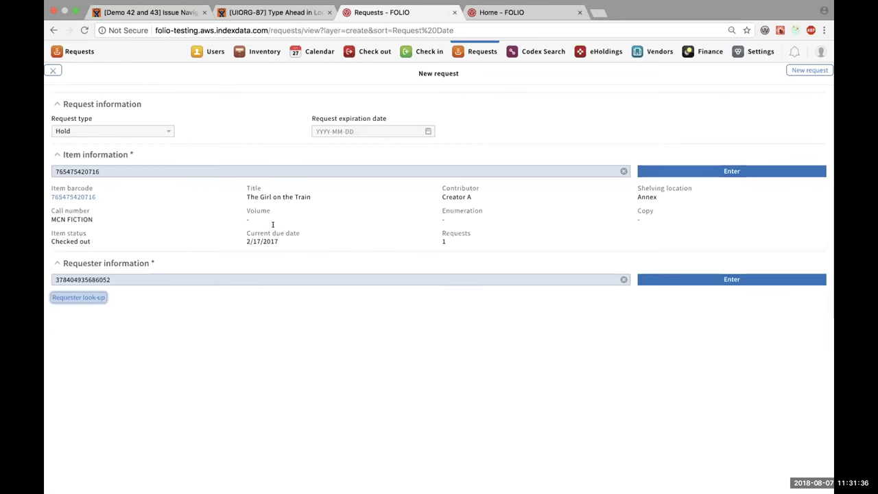
pyautogui.click(796, 70)
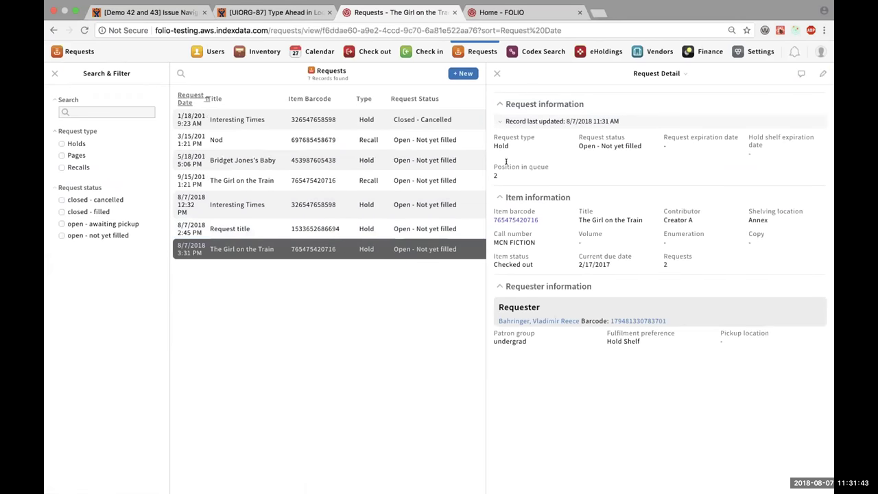
pyautogui.click(497, 73)
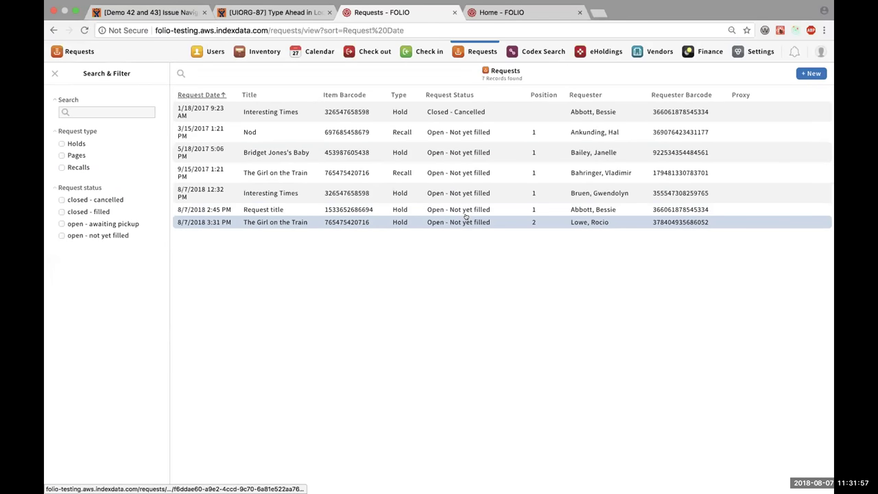
pyautogui.click(516, 221)
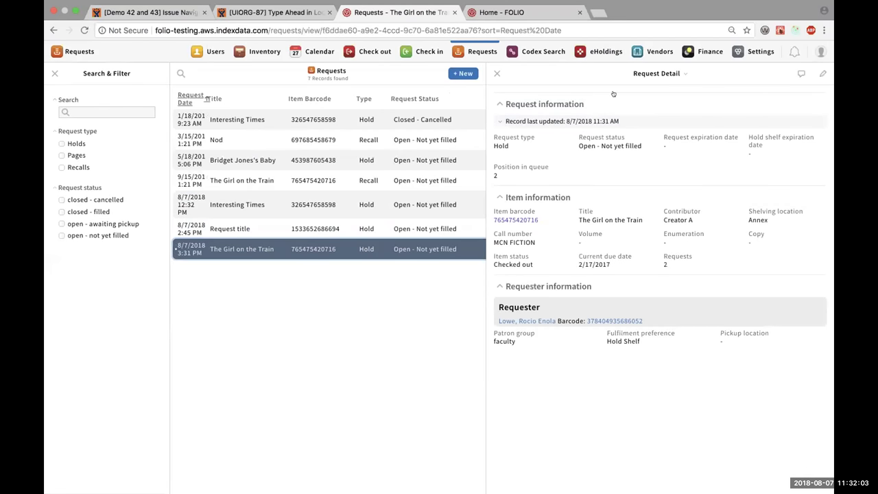
pyautogui.moveTo(511, 173); pyautogui.dragTo(493, 165)
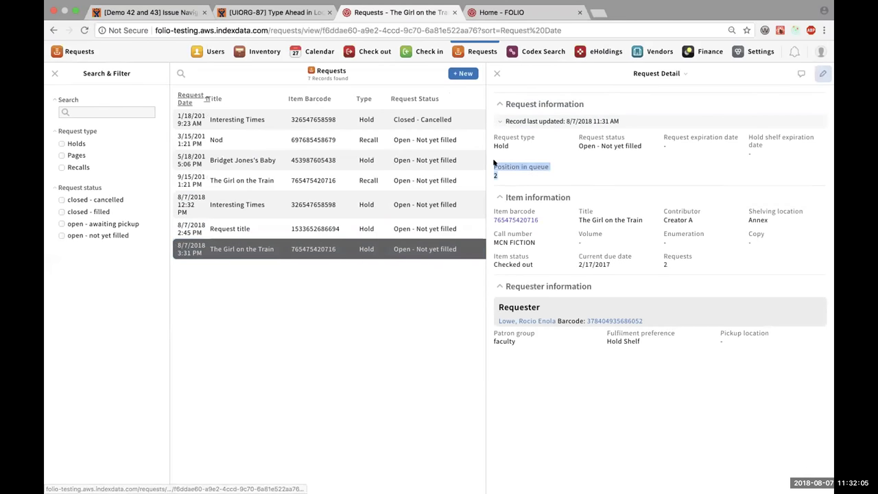
pyautogui.click(823, 72)
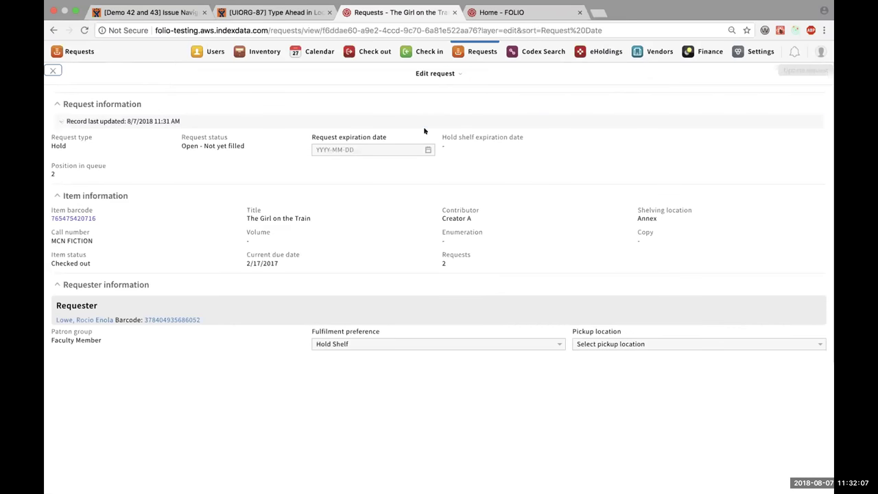
pyautogui.moveTo(56, 174); pyautogui.dragTo(46, 165)
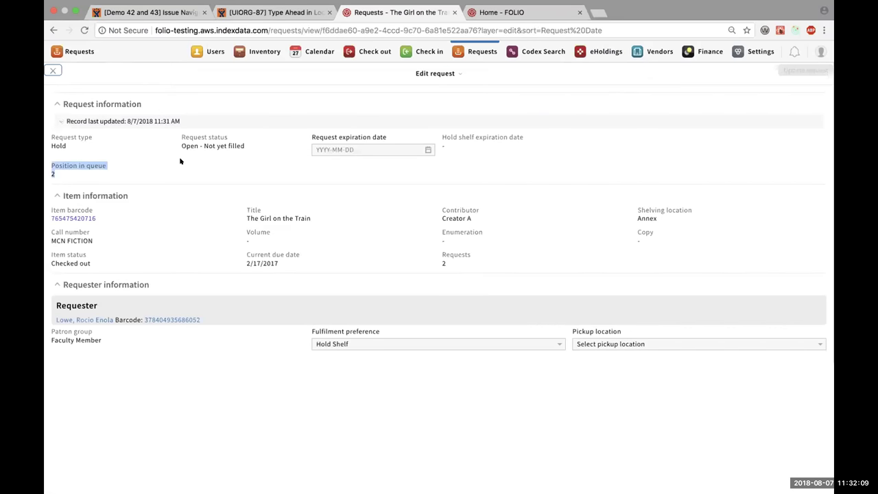
pyautogui.click(52, 71)
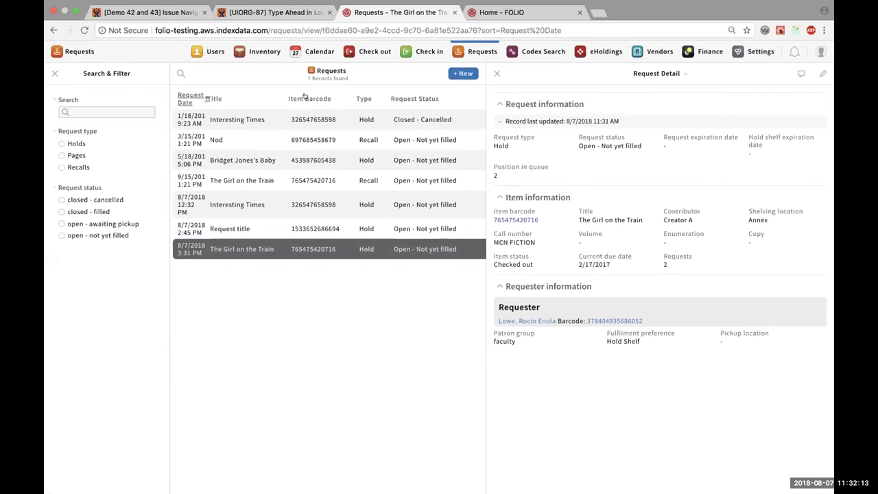
# Step: Switch desktops between Chrome and iTerm2, ending on the vagrant up terminal output
pyautogui.press('super+Tab')
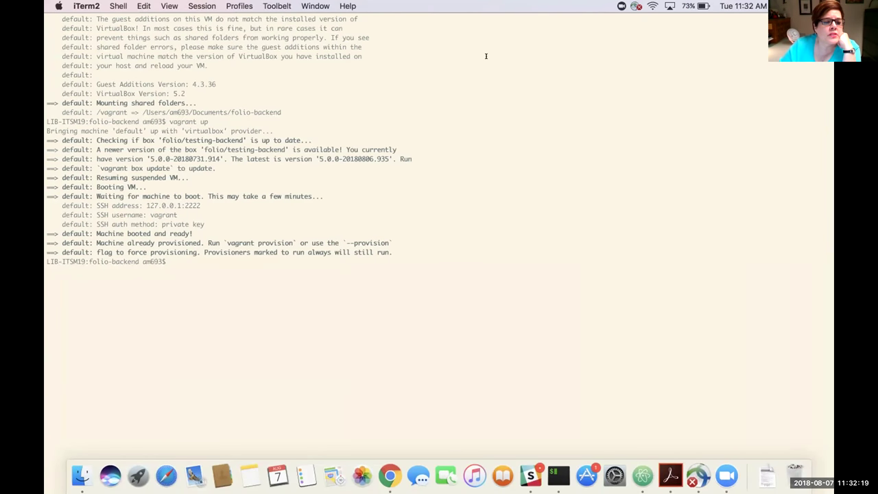
pyautogui.hotkey('ctrl', 'Right')
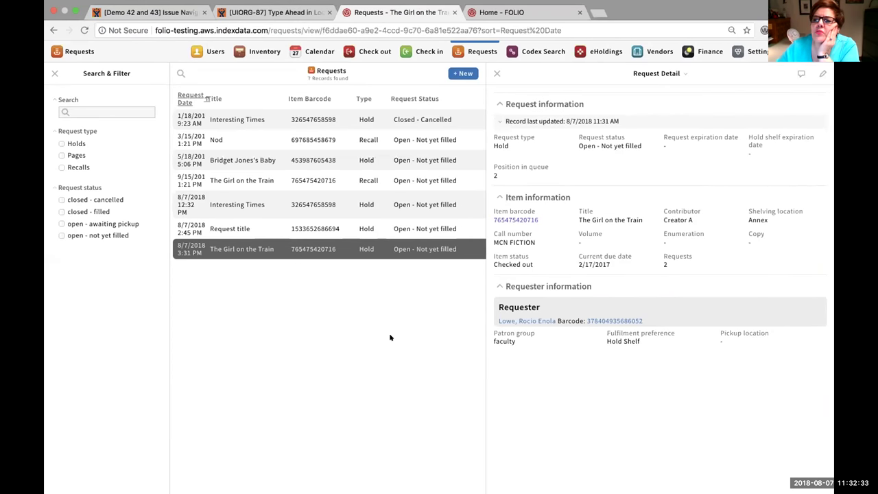
pyautogui.hotkey('ctrl', 'Left')
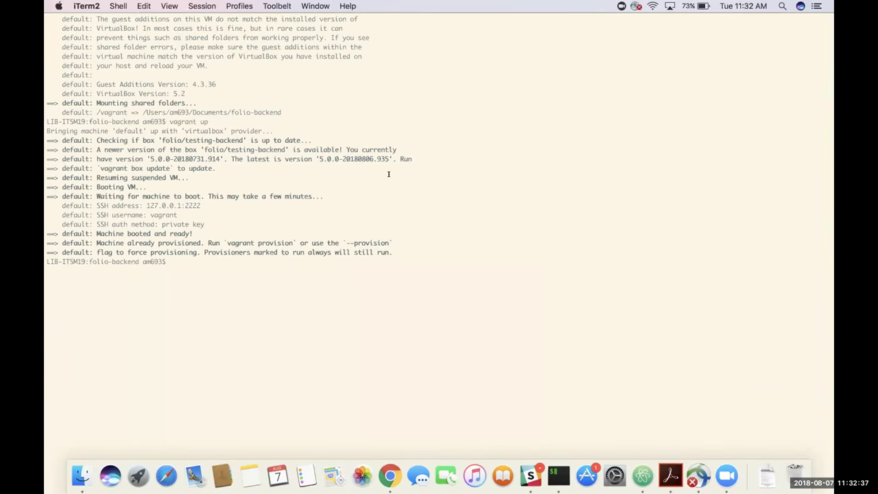
pyautogui.hotkey('ctrl', 'Right')
pyautogui.press('XF86AudioLowerVolume')
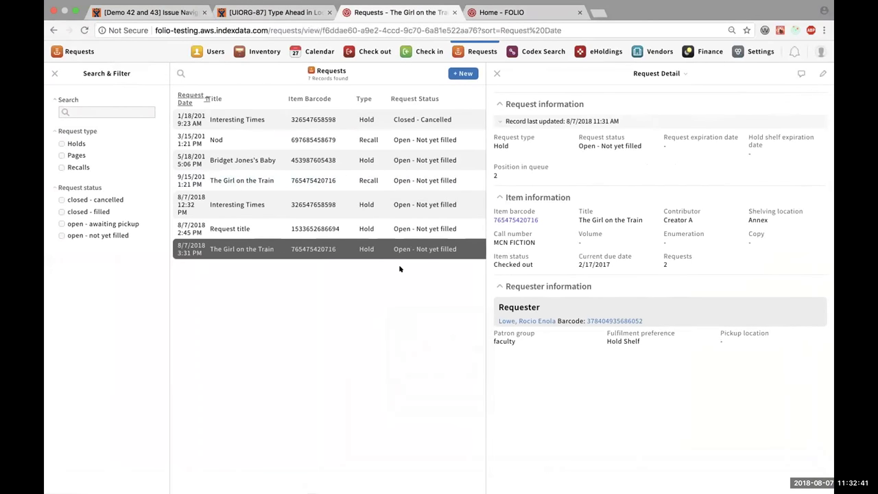
pyautogui.hotkey('ctrl', 'Left')
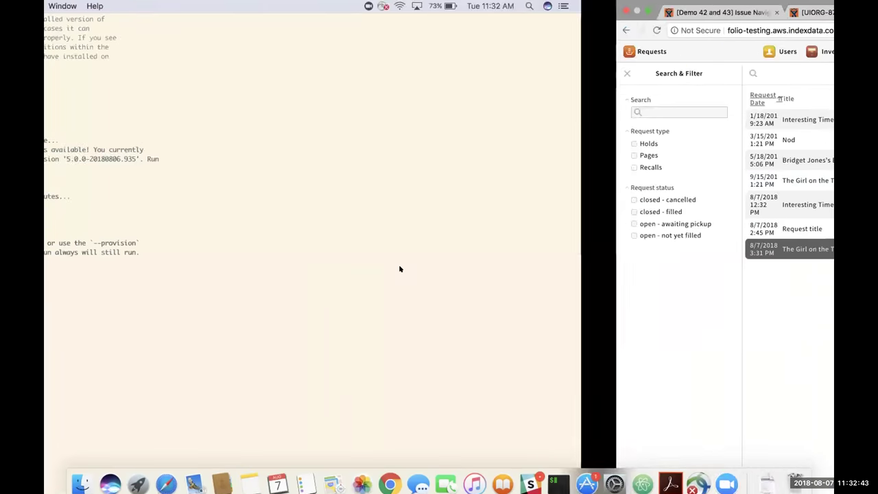
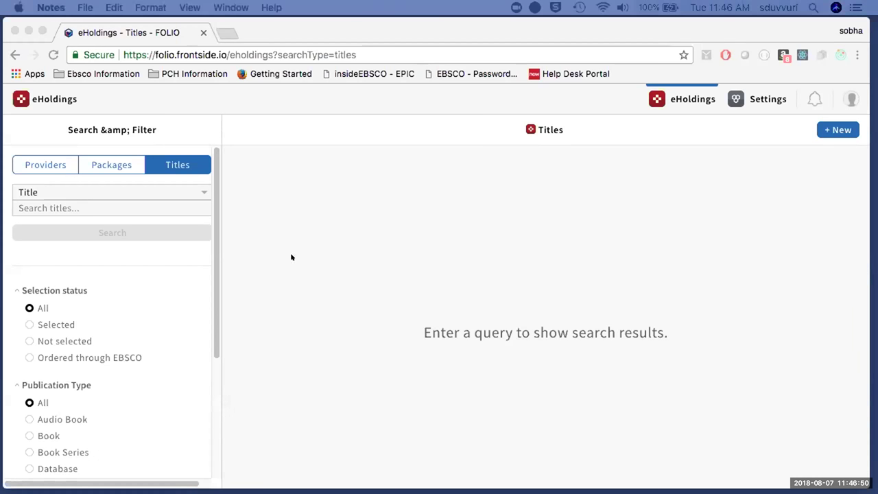
# Step: Search titles for the quoted query "Harvard Business Review"
pyautogui.click(37, 206)
pyautogui.click(36, 207)
pyautogui.write('"Harvard Business Review"')
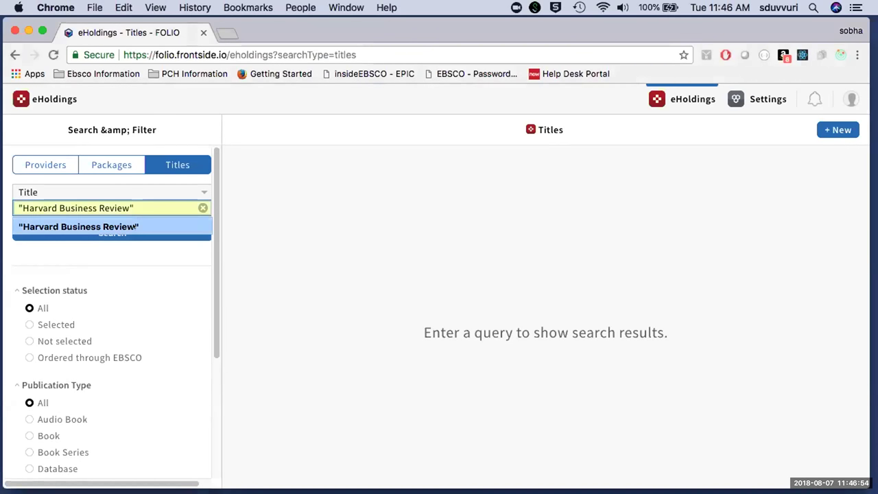
pyautogui.click(128, 236)
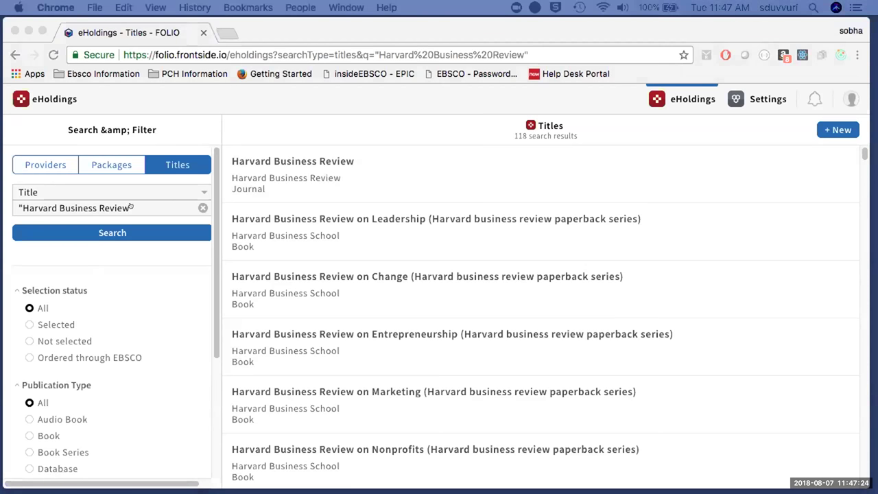
# Step: Replace the query with "Civil War" AND "War between the states" and search titles
pyautogui.click(137, 202)
pyautogui.click(202, 208)
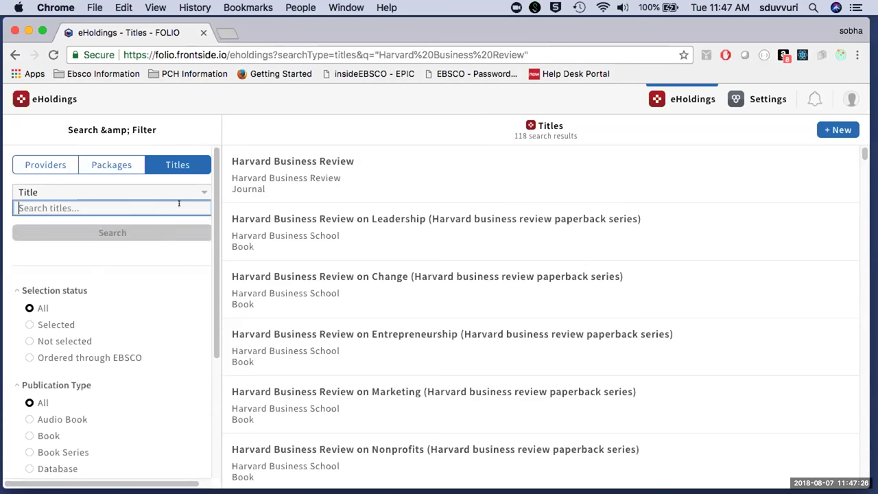
pyautogui.write('"Civil War" AND "War between the states"')
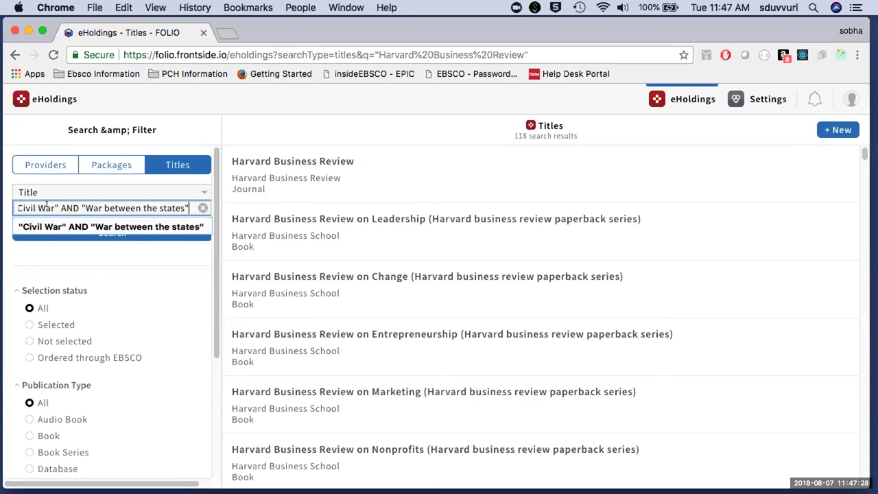
pyautogui.click(116, 237)
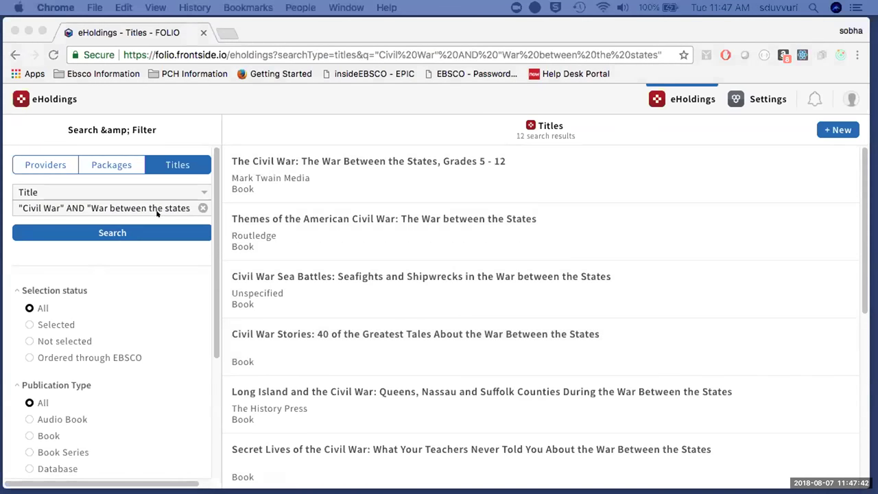
# Step: Search titles for fashion OR dress
pyautogui.click(202, 207)
pyautogui.click(202, 208)
pyautogui.write('fashion OR dress')
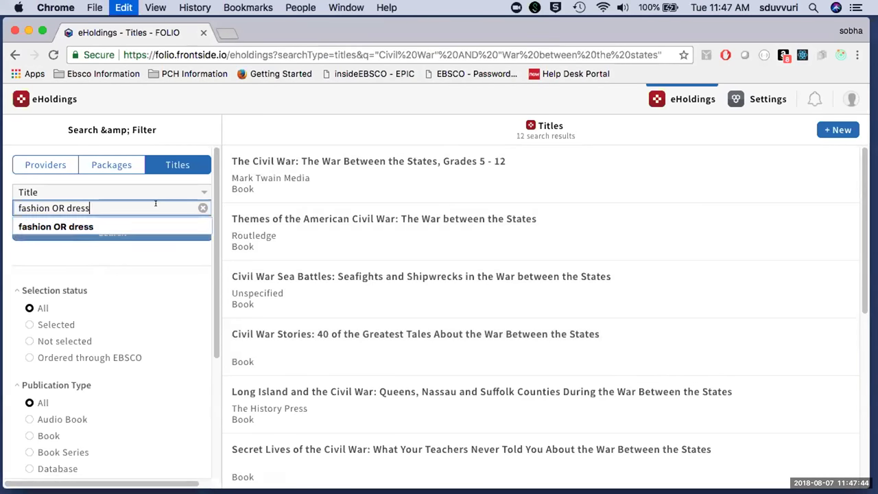
pyautogui.click(48, 227)
pyautogui.click(73, 231)
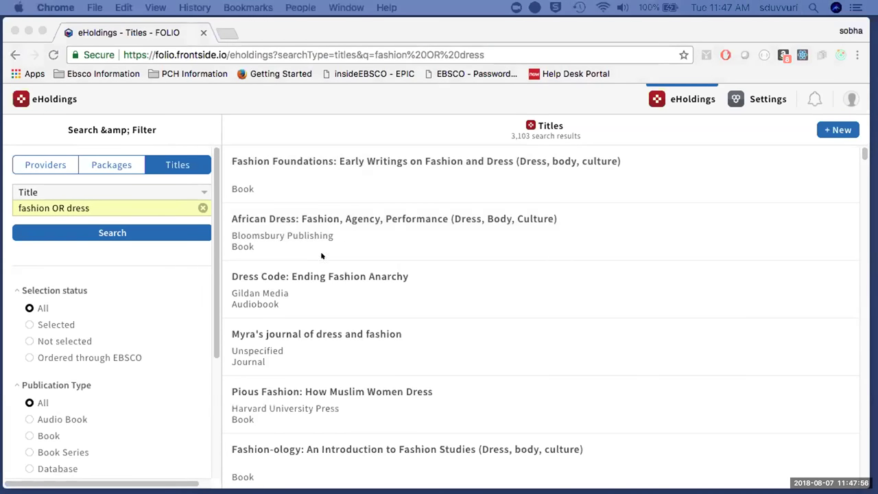
# Step: Search titles for fashion NOT dress and highlight the NOT operator
pyautogui.click(202, 207)
pyautogui.click(203, 207)
pyautogui.click(115, 206)
pyautogui.write('fashion NOT dress')
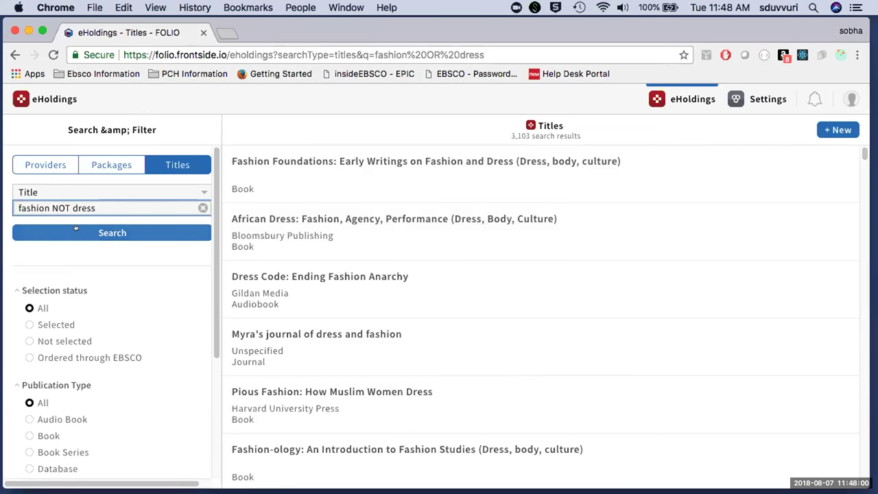
pyautogui.click(75, 231)
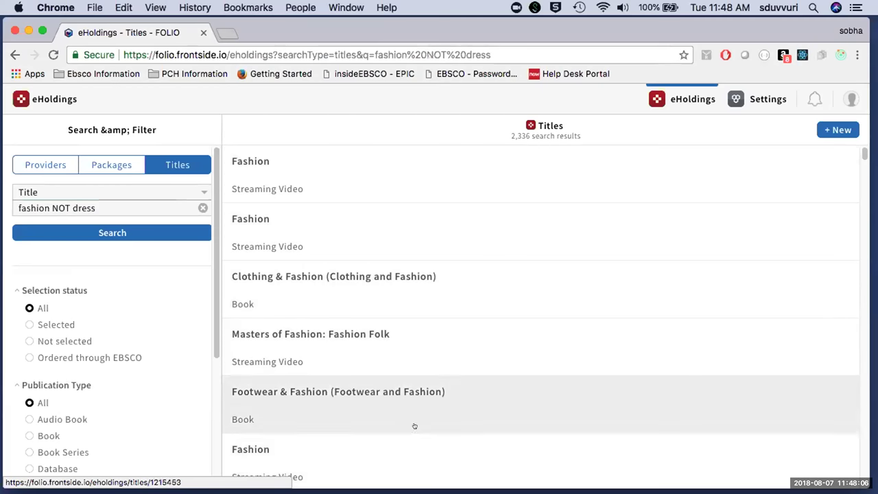
pyautogui.doubleClick(60, 209)
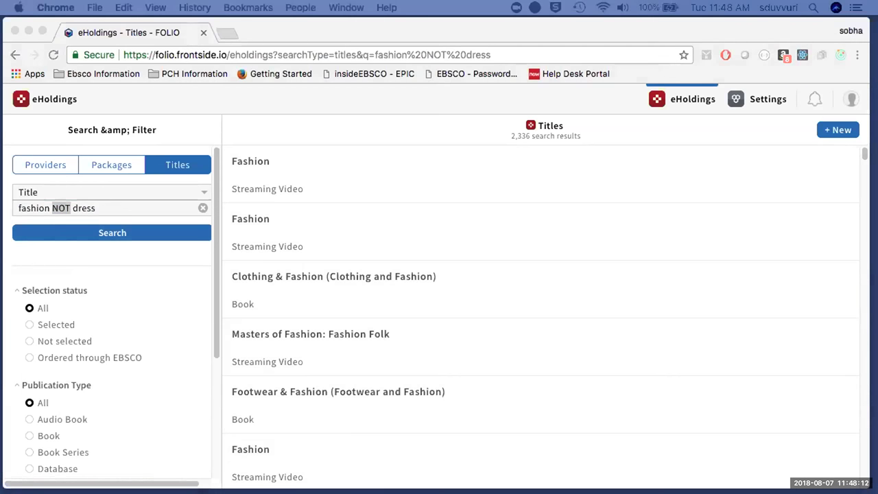
# Step: Run a wildcard title search for comput*
pyautogui.click(202, 208)
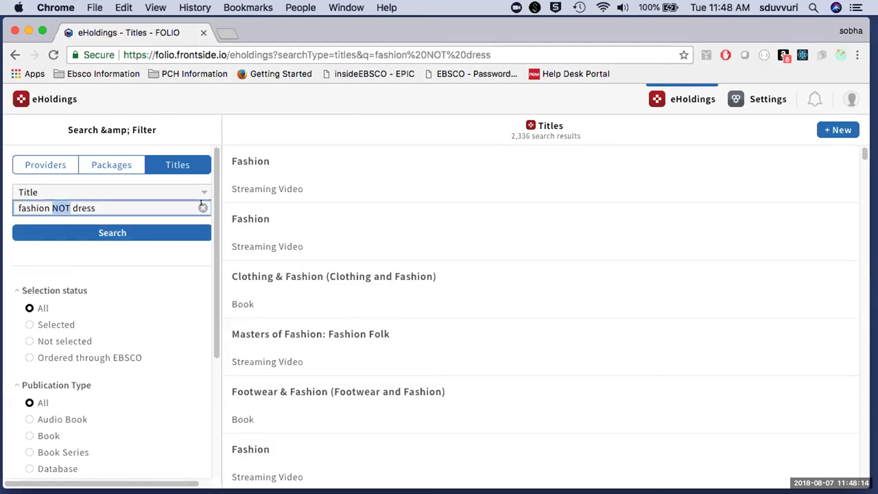
pyautogui.write('comput*')
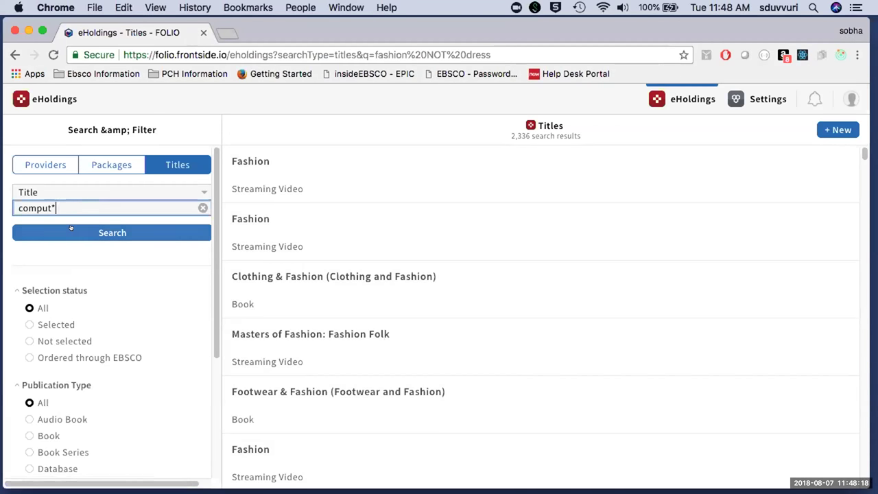
pyautogui.press('Return')
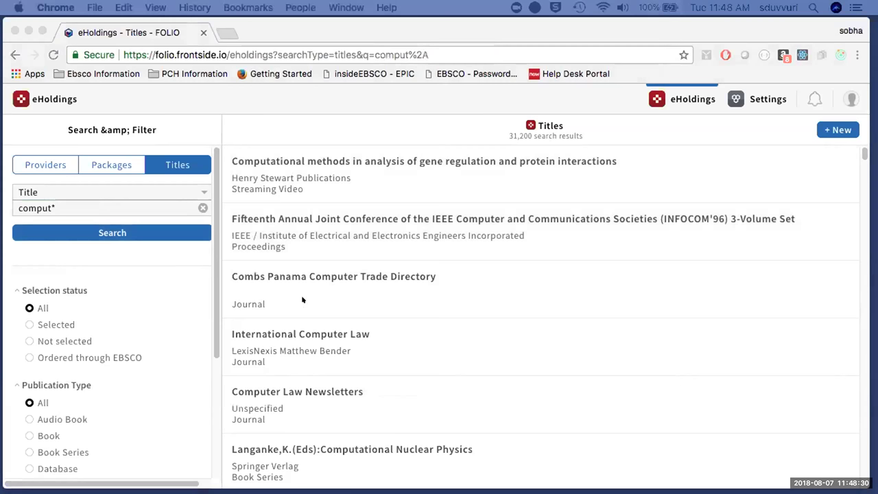
# Step: Search titles for dog OR cat AND show OR parade
pyautogui.click(202, 206)
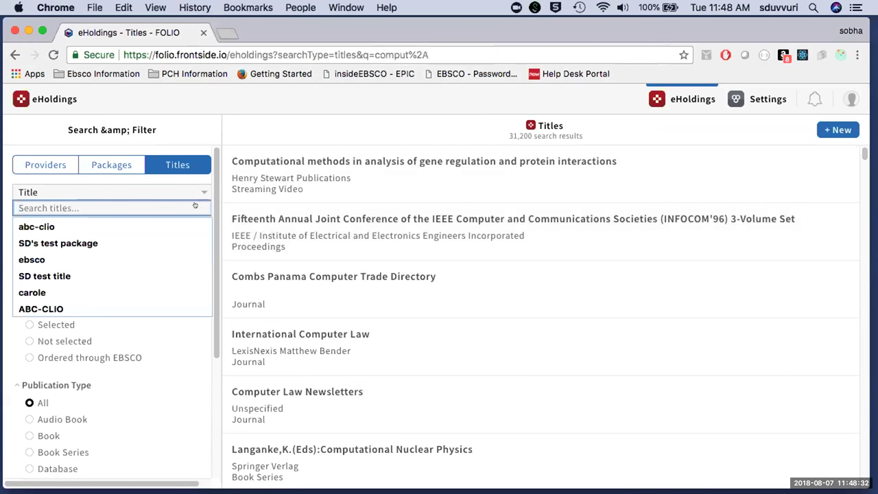
pyautogui.write('dog OR cat AND show OR parade')
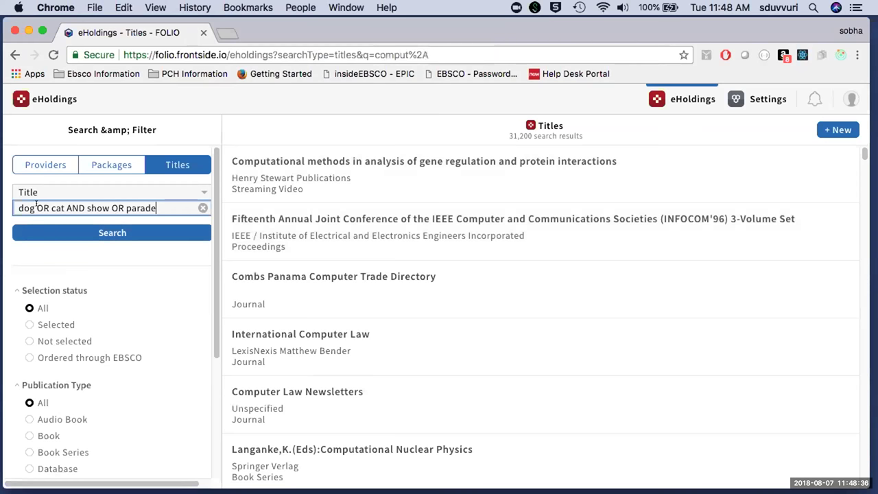
pyautogui.press('Return')
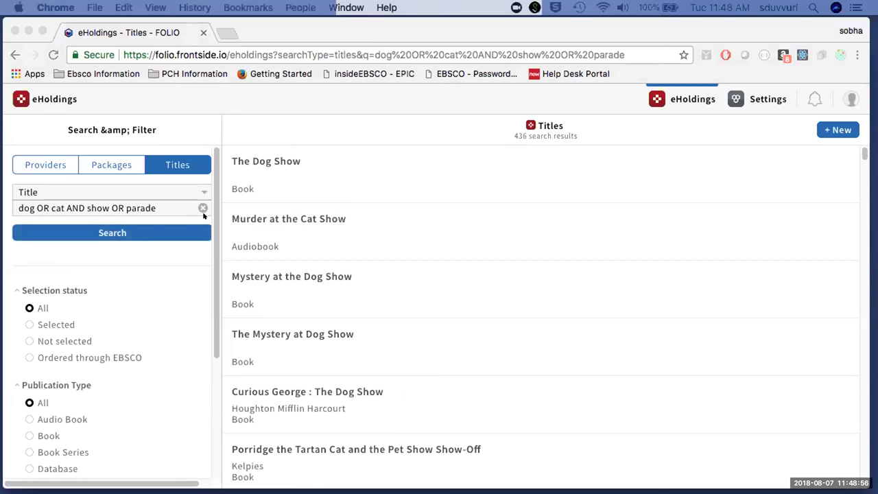
# Step: Search titles for (physical OR mental) AND illness
pyautogui.click(203, 208)
pyautogui.write('(physical OR mental) AND illness')
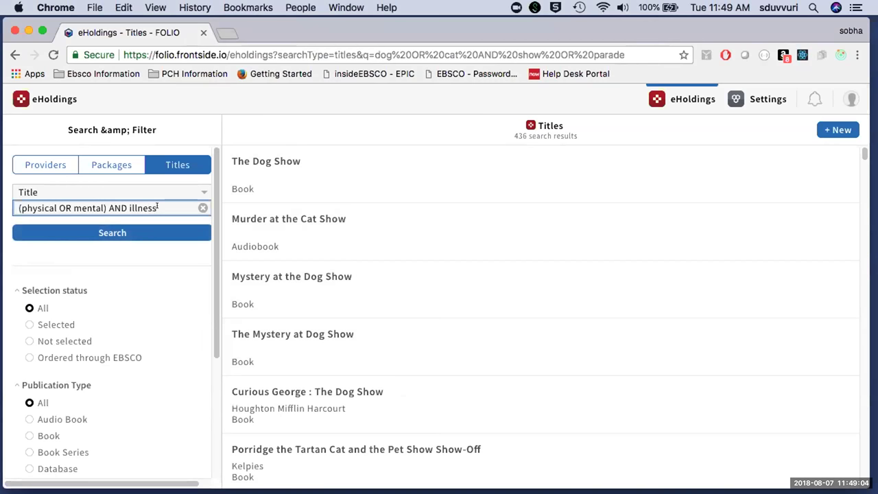
pyautogui.click(129, 232)
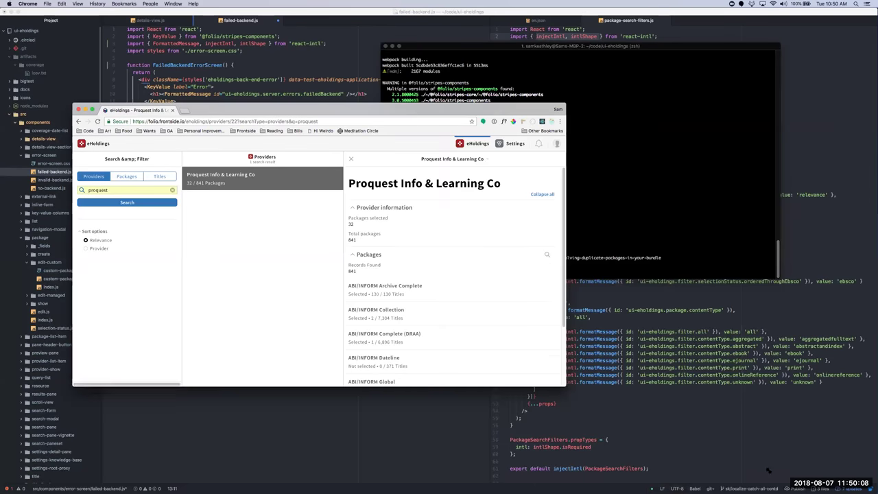
pyautogui.moveTo(72, 100); pyautogui.dragTo(1, 10)
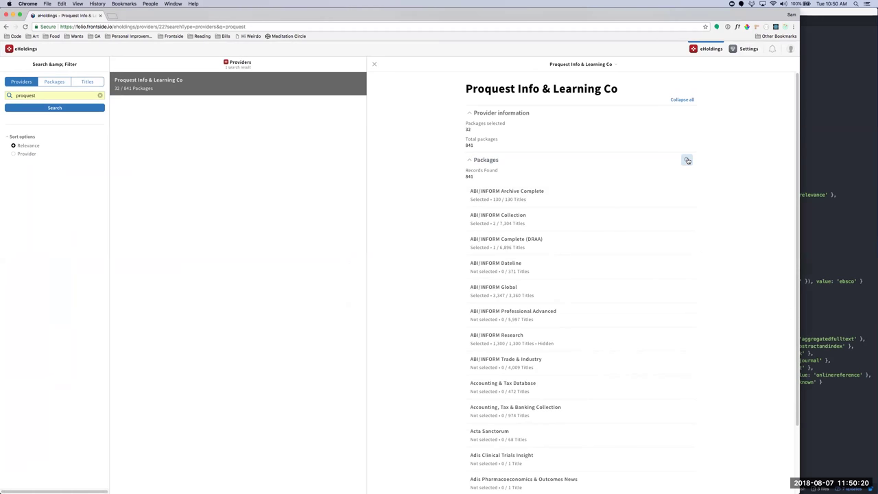
pyautogui.click(687, 160)
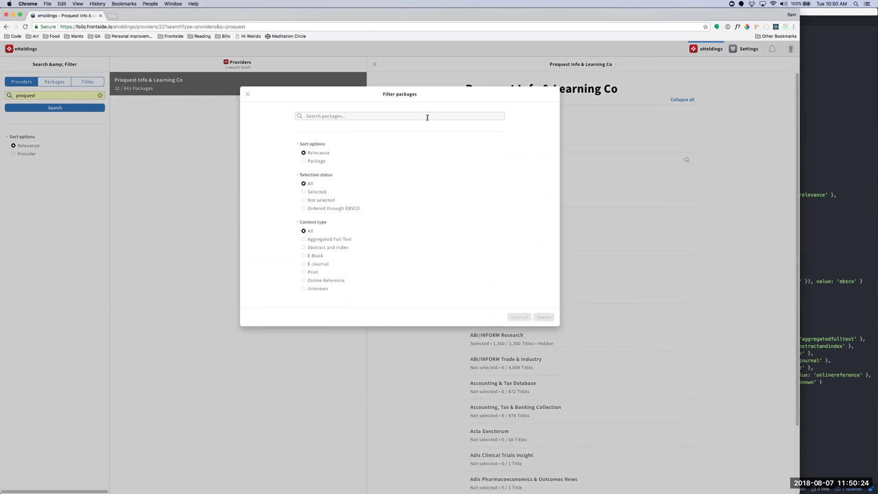
pyautogui.click(359, 163)
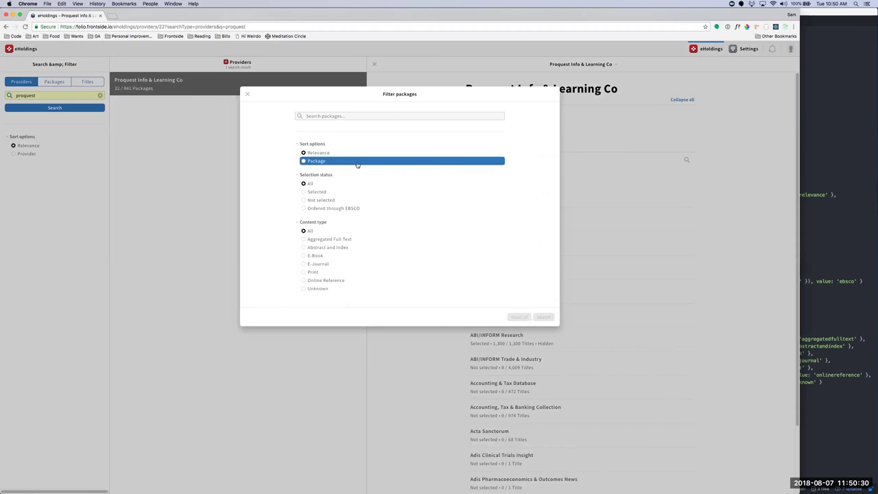
pyautogui.click(368, 201)
pyautogui.click(371, 248)
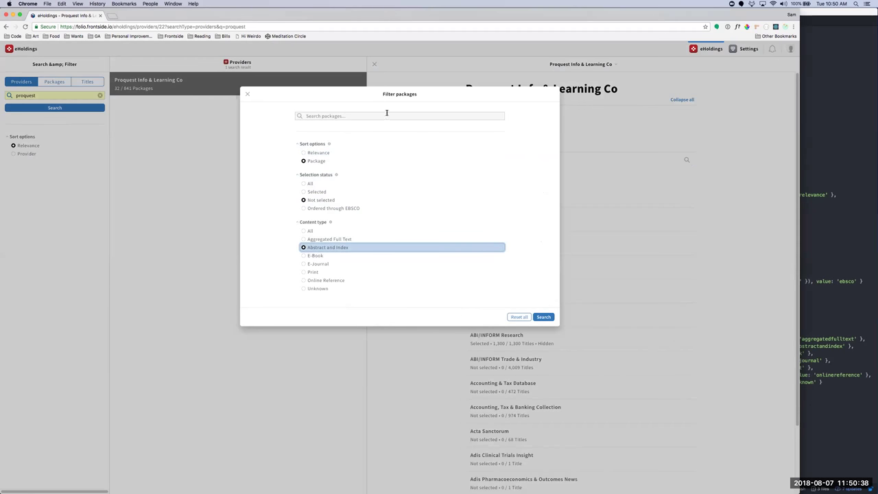
pyautogui.click(554, 317)
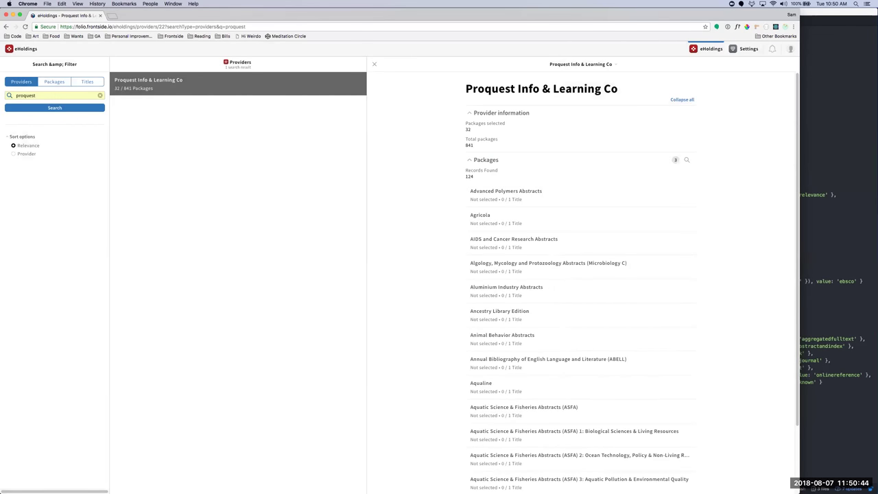
pyautogui.click(688, 160)
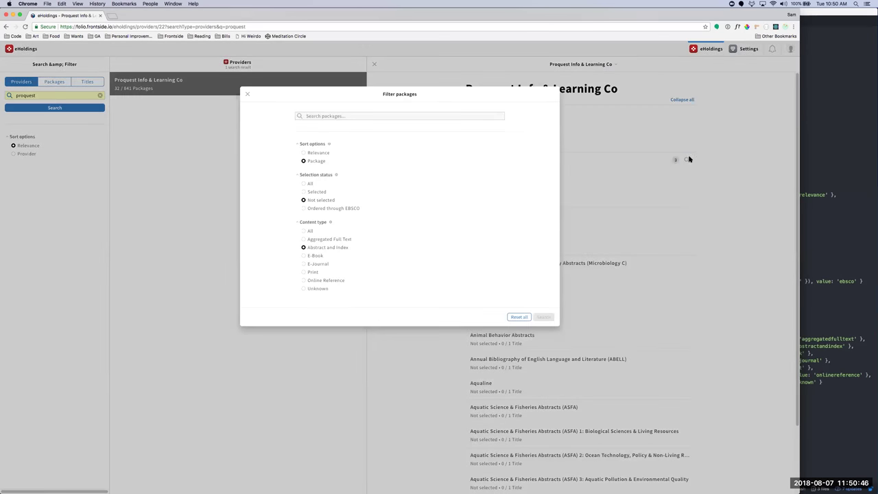
pyautogui.click(516, 318)
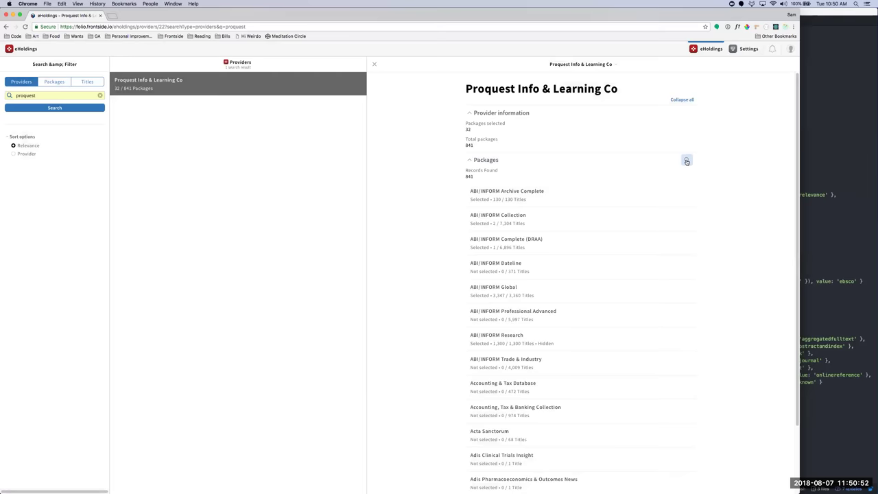
pyautogui.click(687, 162)
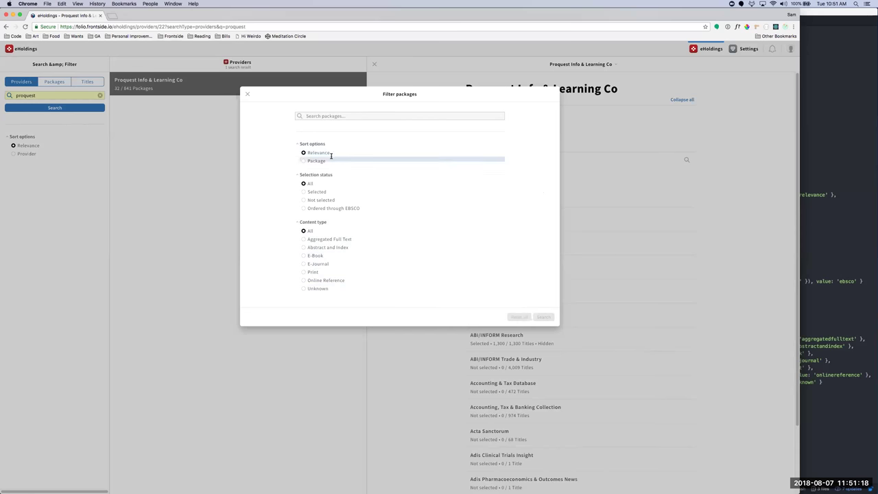
pyautogui.click(350, 114)
pyautogui.click(337, 118)
pyautogui.click(337, 118)
pyautogui.click(423, 133)
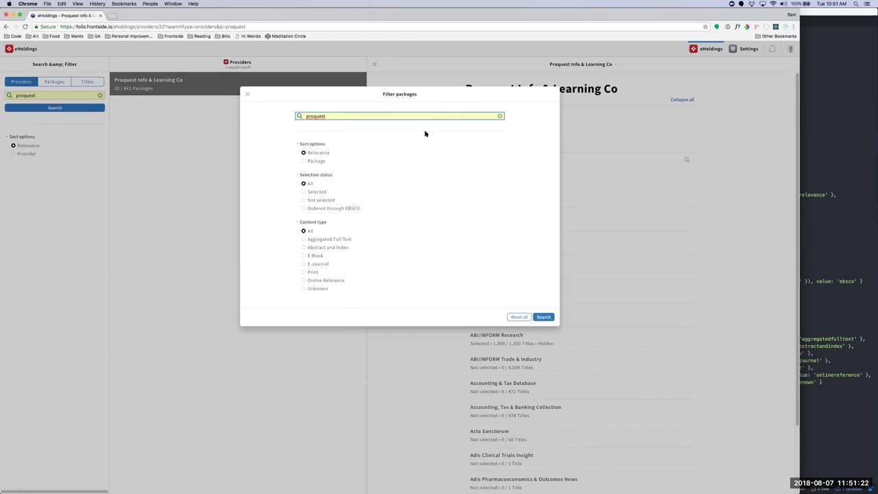
pyautogui.press('Return')
pyautogui.click(686, 160)
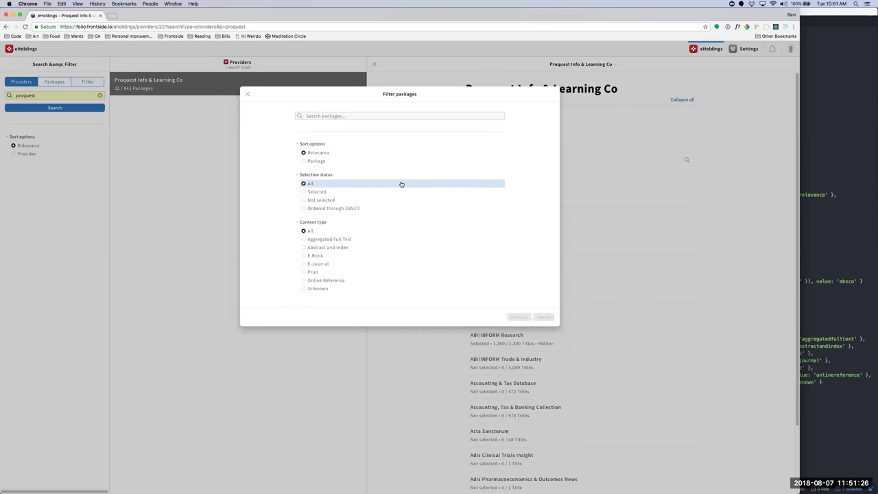
pyautogui.press('Escape')
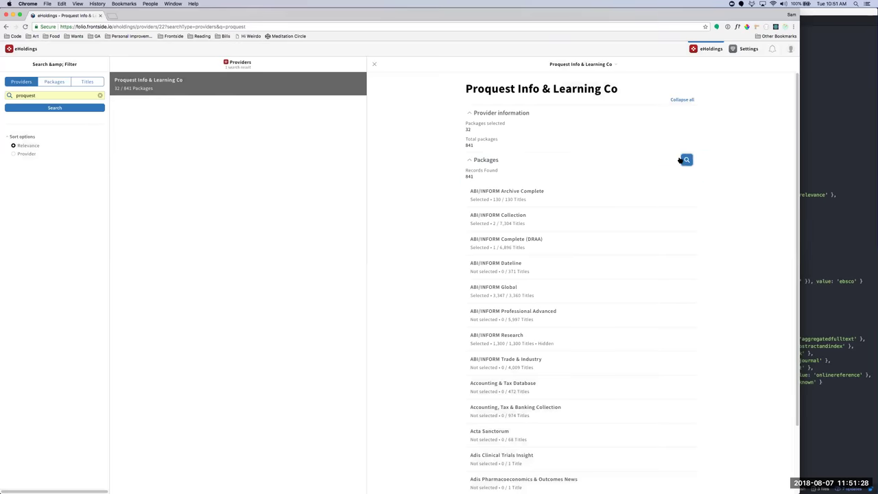
pyautogui.click(682, 160)
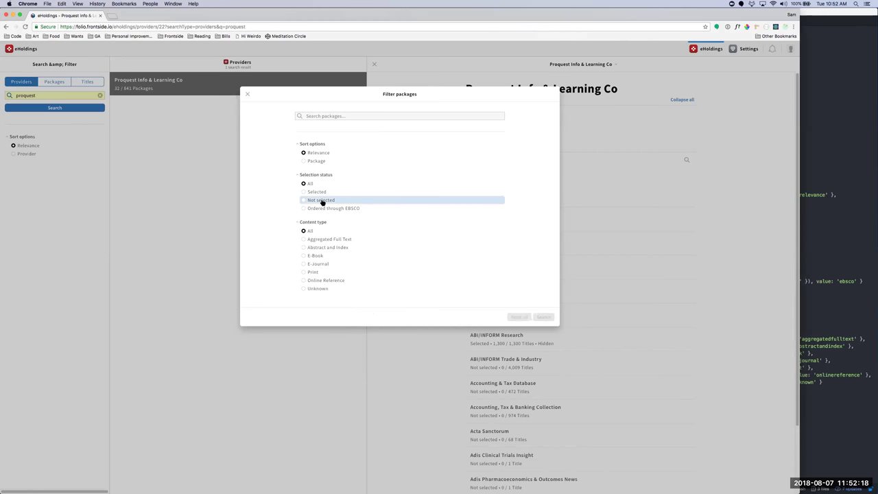
# Step: Sort the Proquest packages by Package name and apply the filter
pyautogui.click(316, 160)
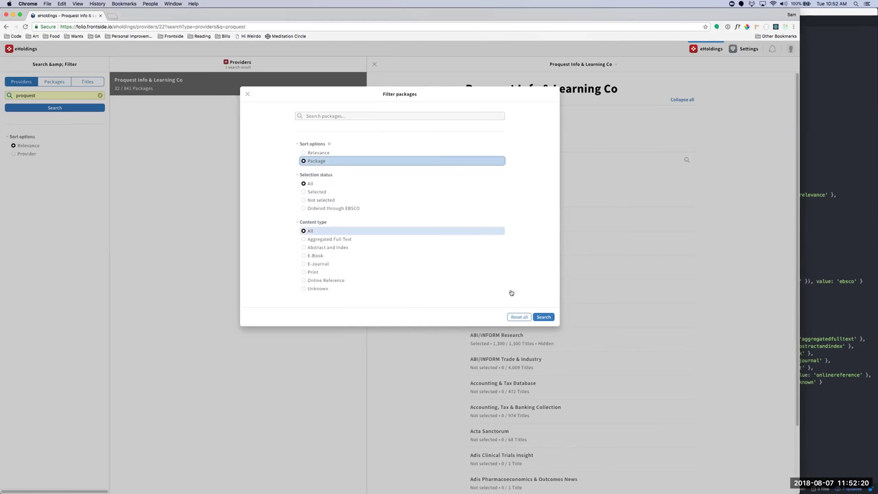
pyautogui.click(544, 316)
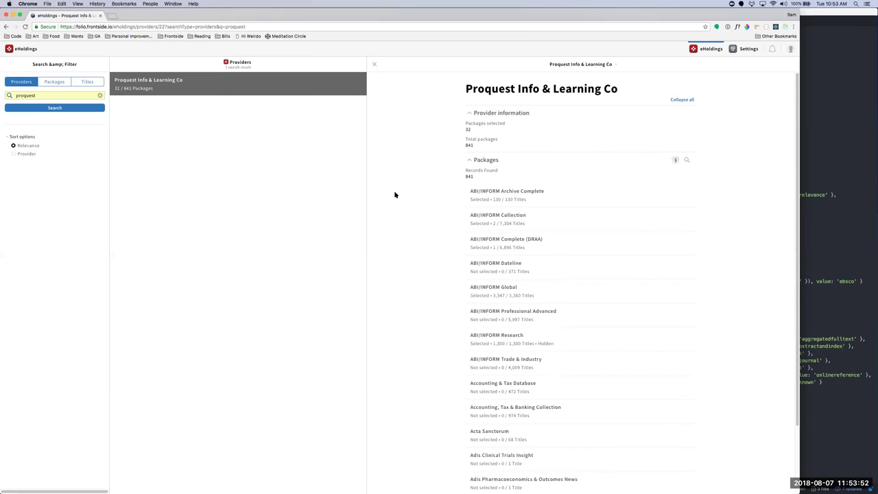
# Step: Reopen the package filter to confirm Package sorting, then close it unchanged
pyautogui.click(688, 161)
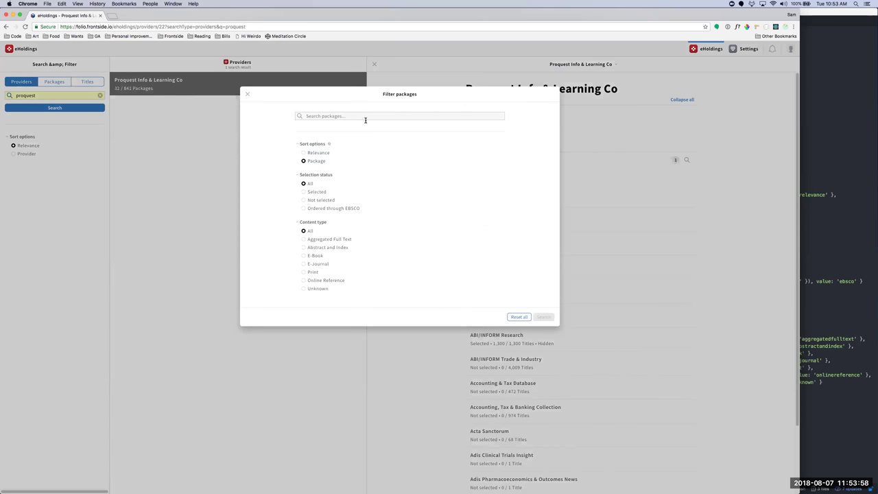
pyautogui.click(248, 94)
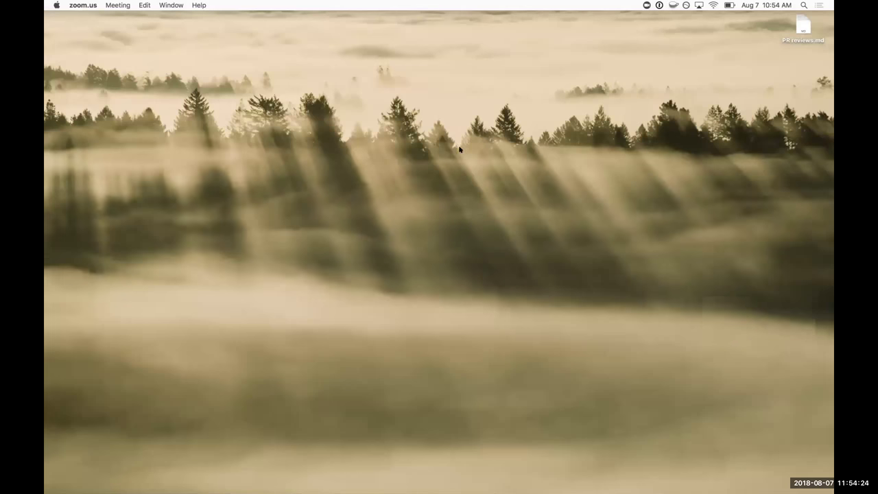
# Step: Switch from the desktop back to Chrome with Cmd+Tab
pyautogui.press('super+Tab')
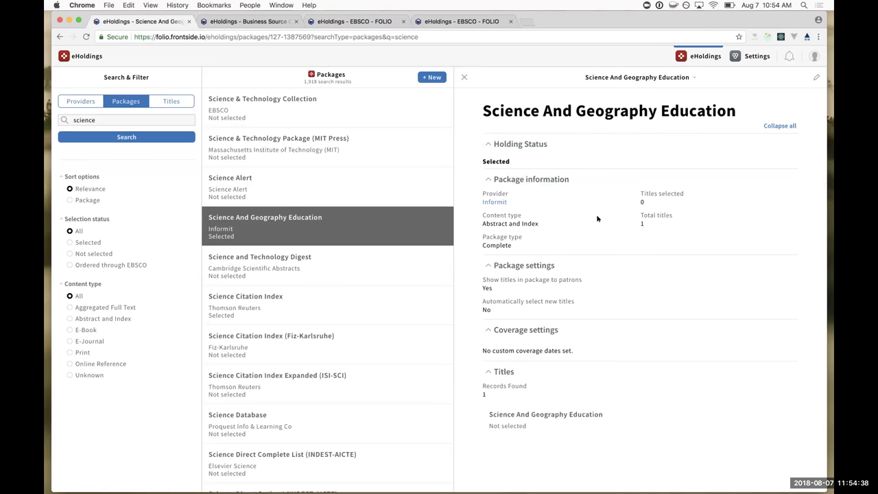
# Step: Collapse and re-expand all package sections, then switch to the Business Source Complete tab
pyautogui.click(780, 125)
pyautogui.click(781, 125)
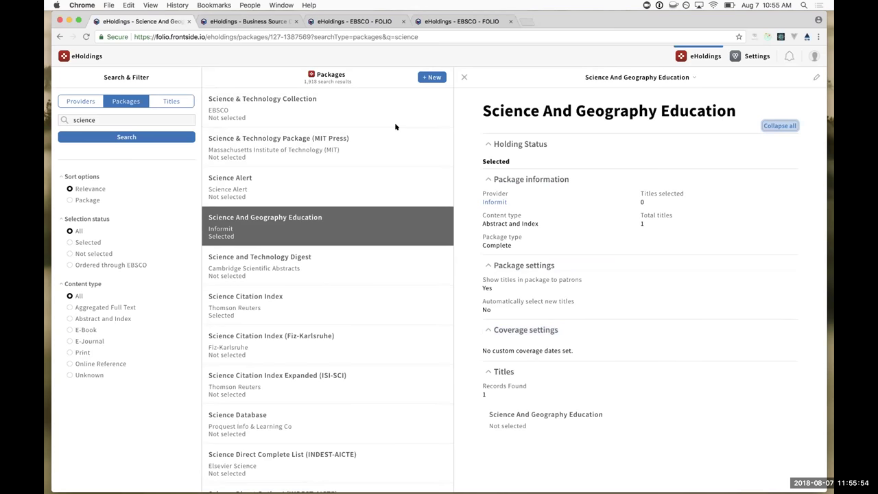
pyautogui.click(223, 20)
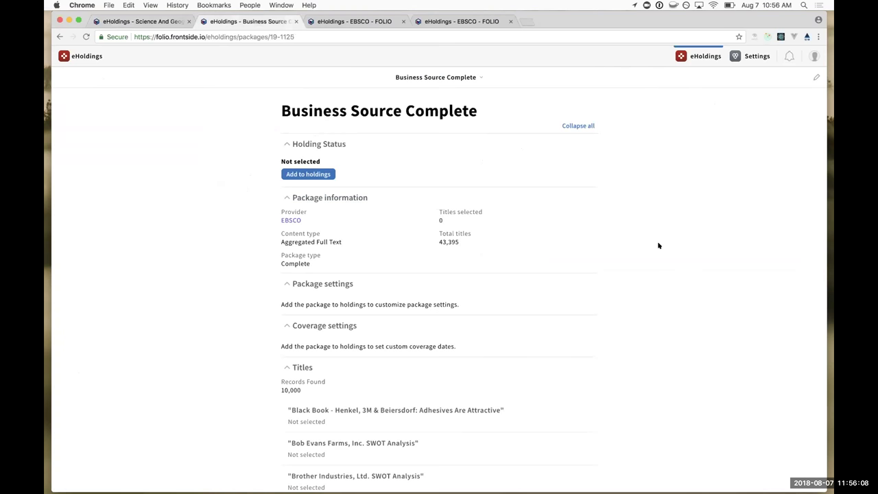
# Step: Edit Business Source Complete, choose to add it to holdings, then leave the edit form
pyautogui.scroll(-5, 659, 246)
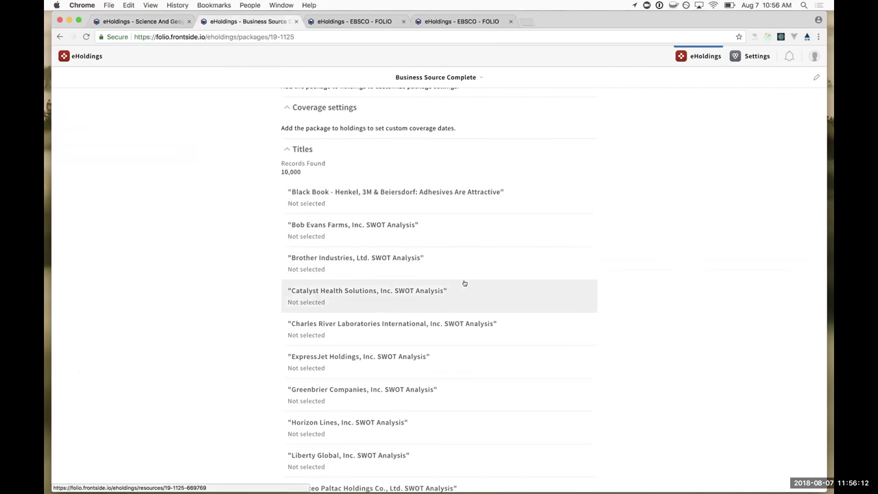
pyautogui.scroll(5, 657, 240)
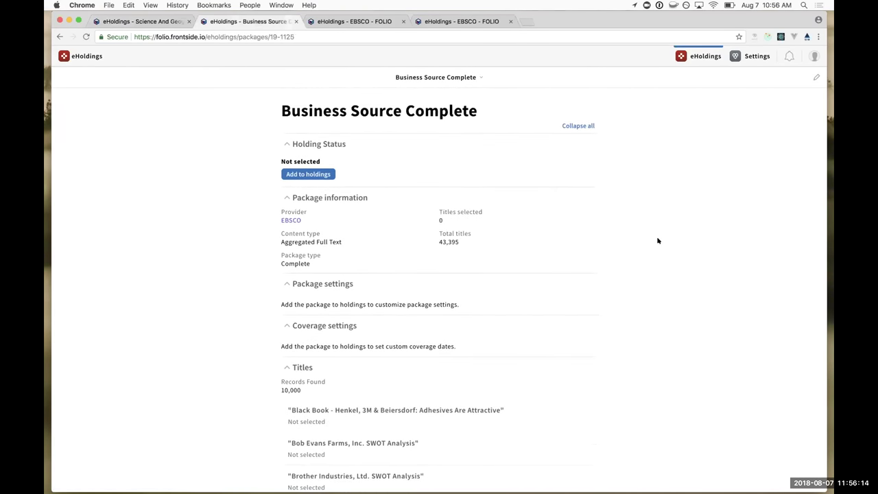
pyautogui.click(815, 79)
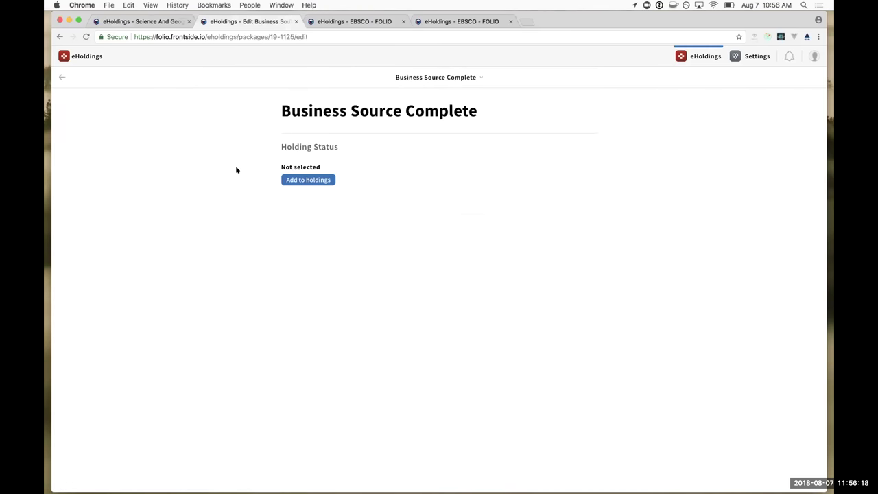
pyautogui.click(310, 177)
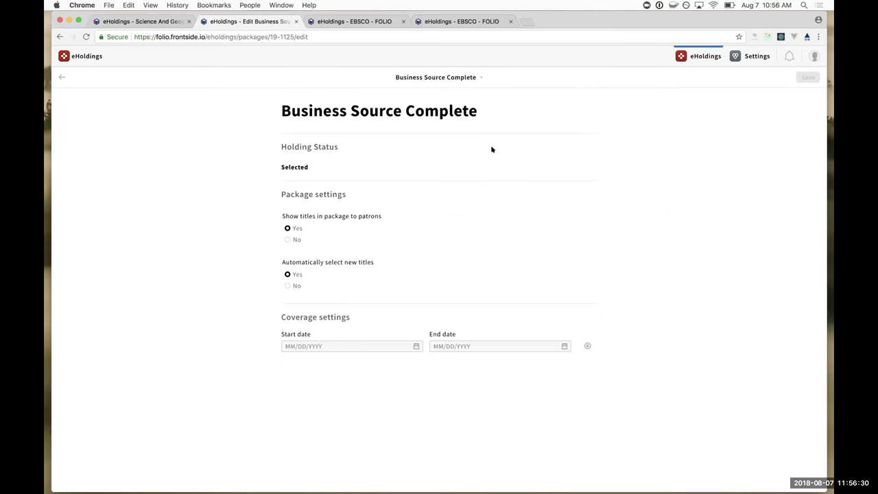
pyautogui.click(447, 77)
pyautogui.click(447, 77)
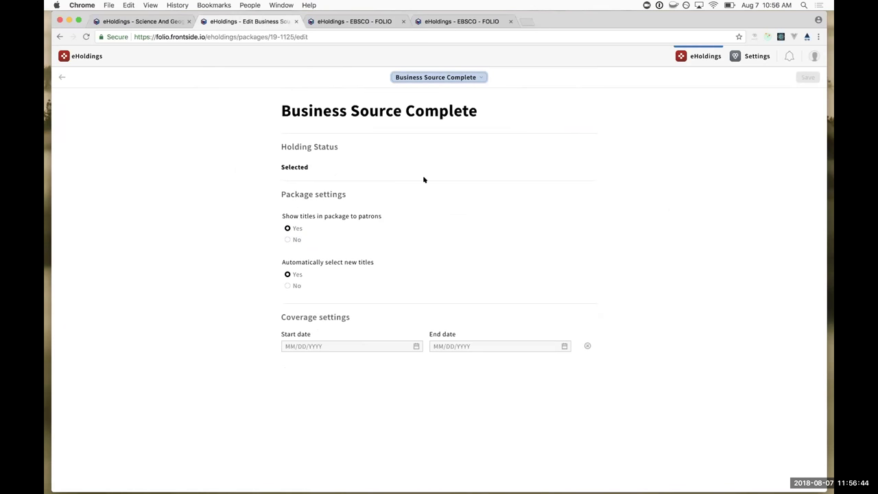
pyautogui.click(62, 77)
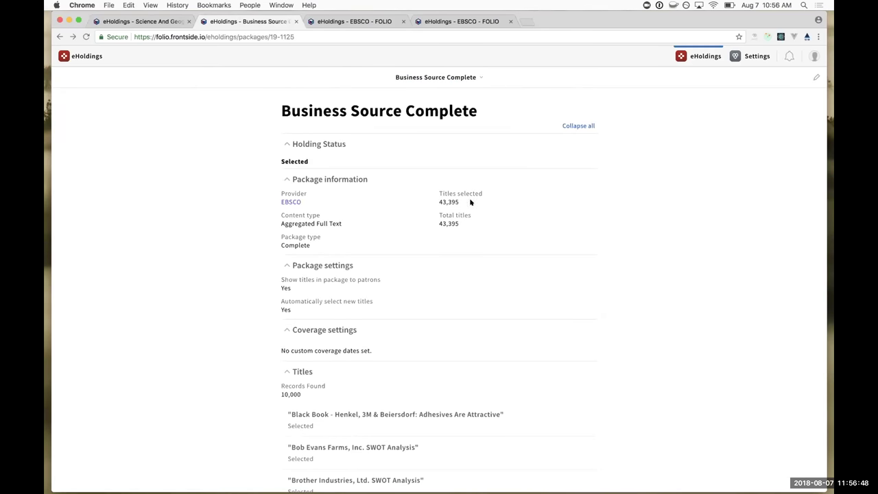
# Step: Open the "Black Book - Henkel, 3M & Beiersdorf" title from the package's Titles list
pyautogui.click(357, 21)
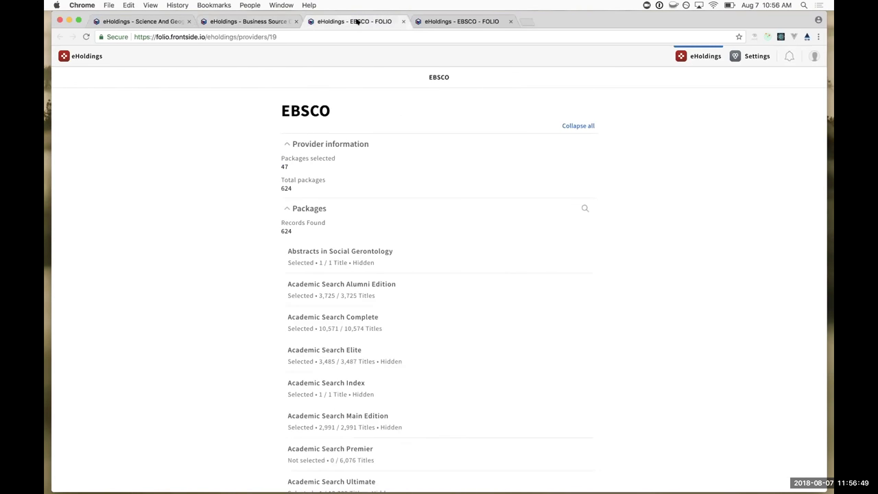
pyautogui.click(244, 24)
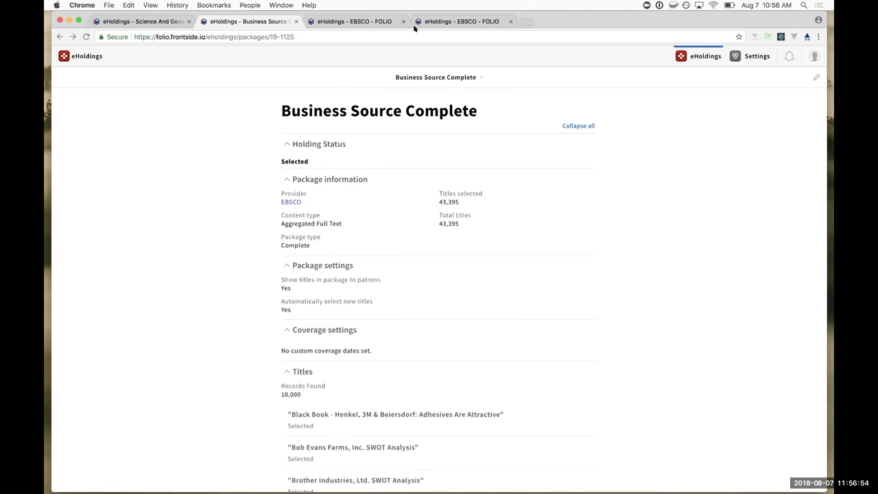
pyautogui.scroll(-1, 418, 269)
pyautogui.click(393, 394)
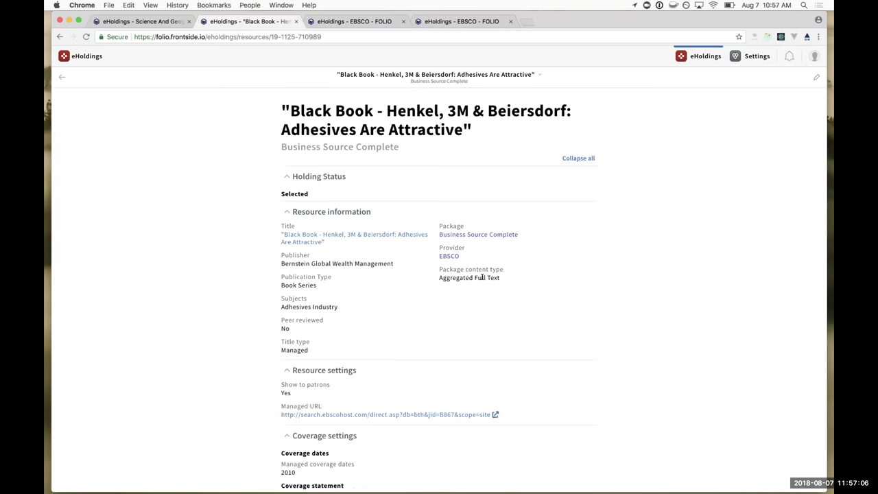
# Step: Narrow Chrome to check the Black Book record layout, widen it, then switch to the Science tab
pyautogui.moveTo(823, 266); pyautogui.dragTo(298, 245)
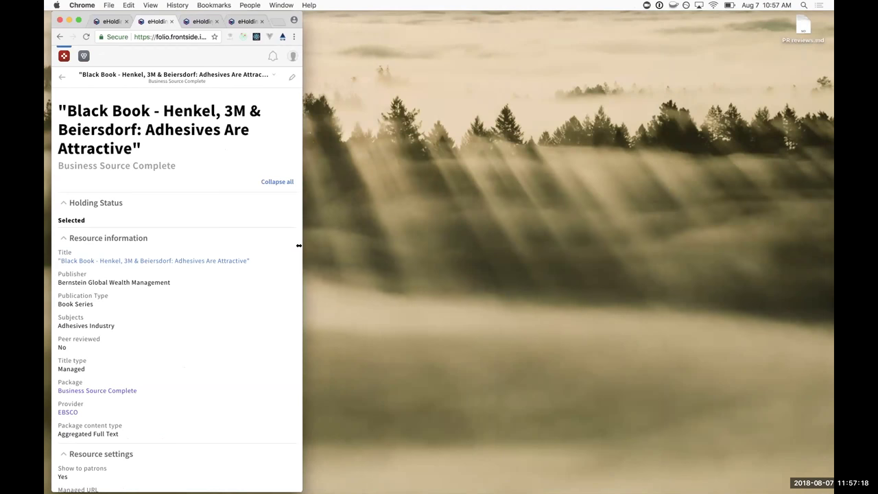
pyautogui.moveTo(298, 245); pyautogui.dragTo(301, 246)
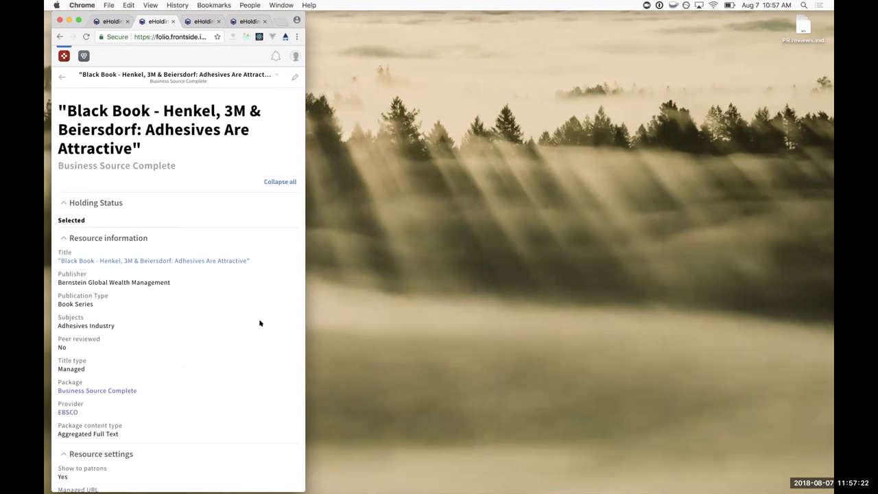
pyautogui.moveTo(304, 291); pyautogui.dragTo(834, 288)
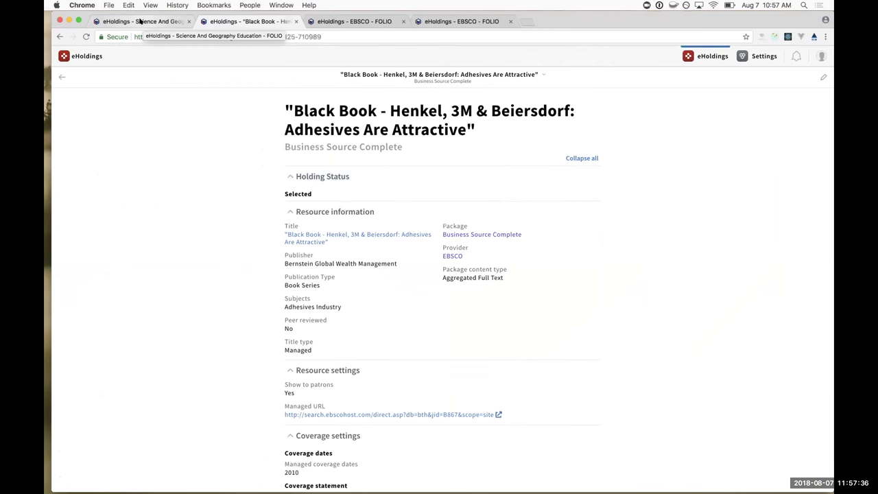
pyautogui.click(140, 21)
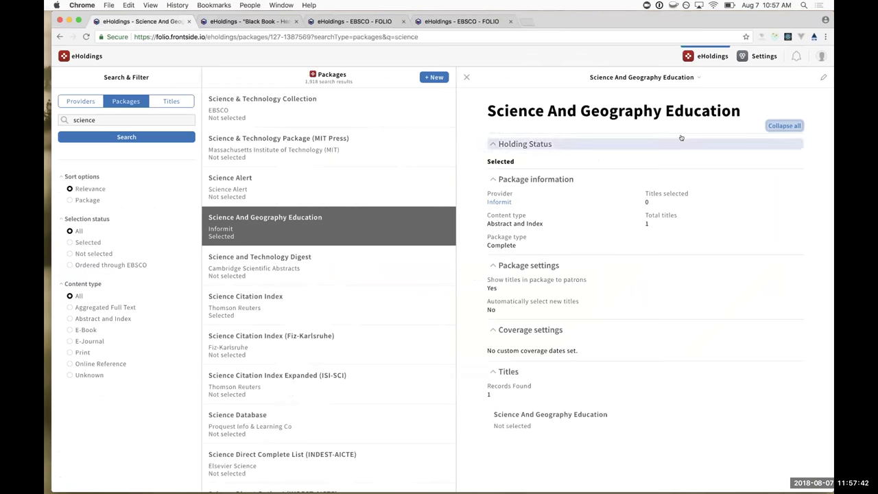
pyautogui.click(801, 203)
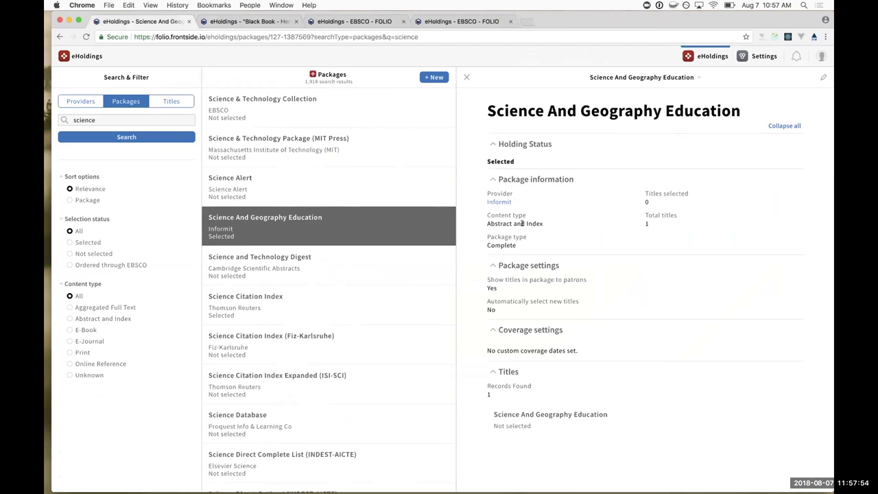
pyautogui.moveTo(817, 209); pyautogui.dragTo(678, 217)
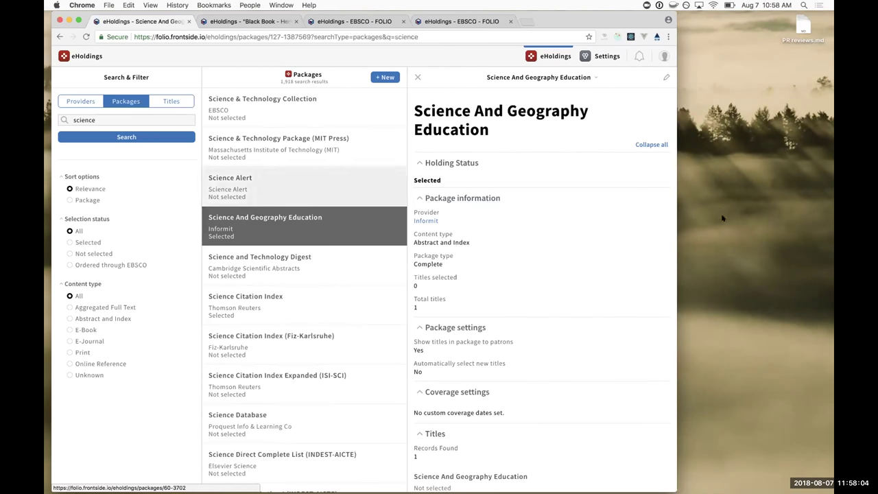
pyautogui.moveTo(675, 216); pyautogui.dragTo(689, 215)
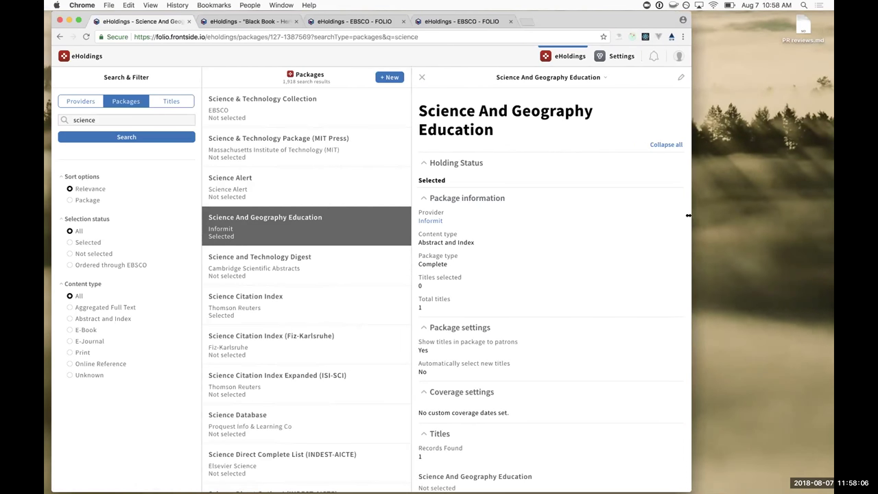
pyautogui.moveTo(688, 215); pyautogui.dragTo(831, 189)
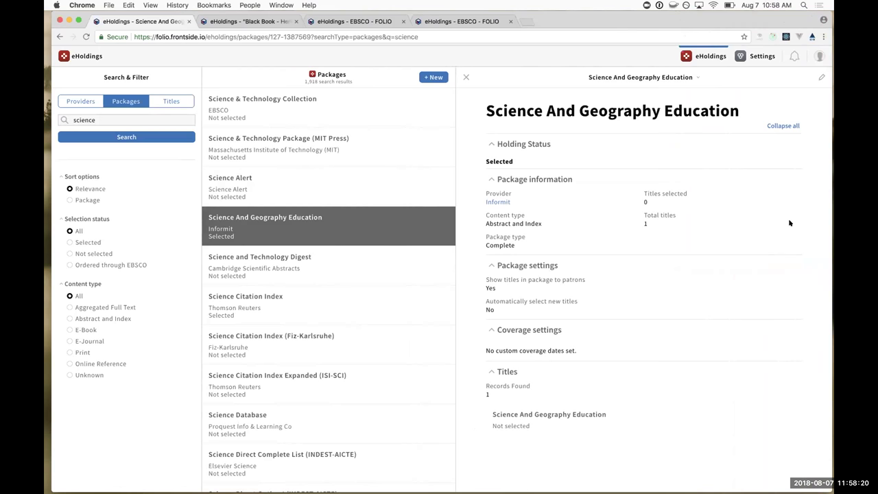
pyautogui.press('super+h')
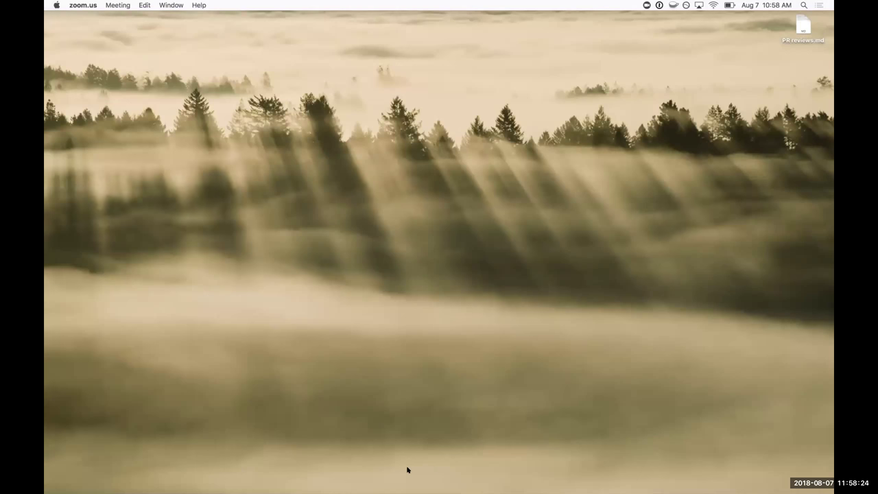
# Step: Pause the Zoom share, cycle the app switcher to Safari, and move to the previous Safari tab
pyautogui.press('super+shift+s')
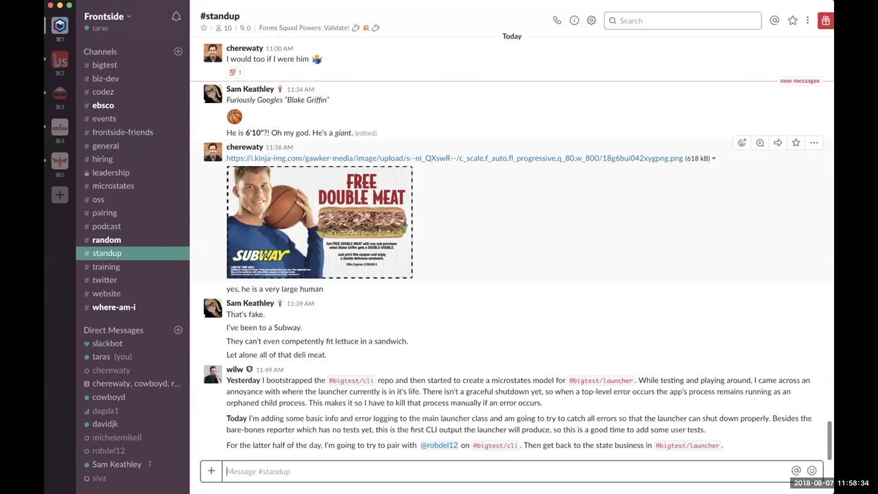
pyautogui.press('super+Tab')
pyautogui.click(237, 250)
pyautogui.press('super+Tab')
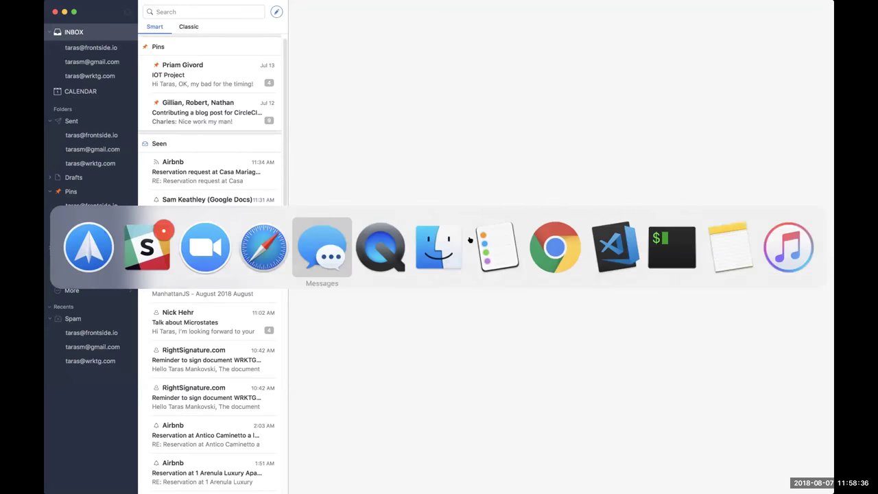
pyautogui.click(420, 252)
pyautogui.press('super+Tab')
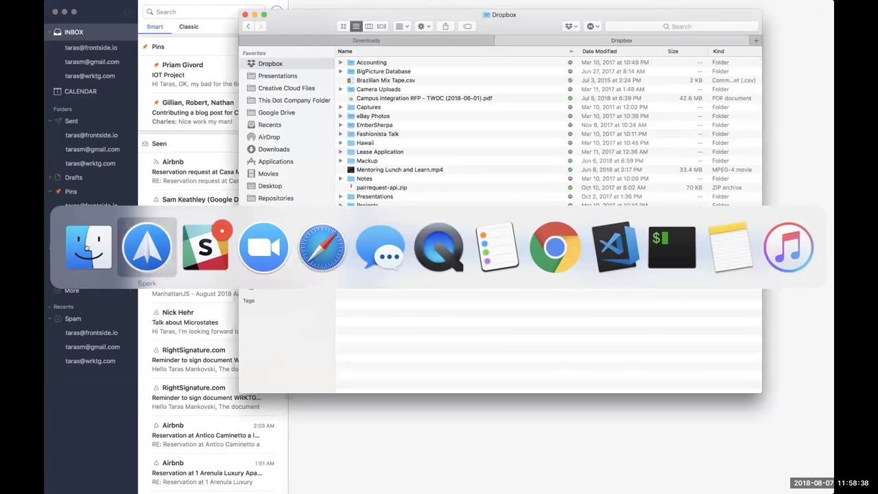
pyautogui.click(306, 251)
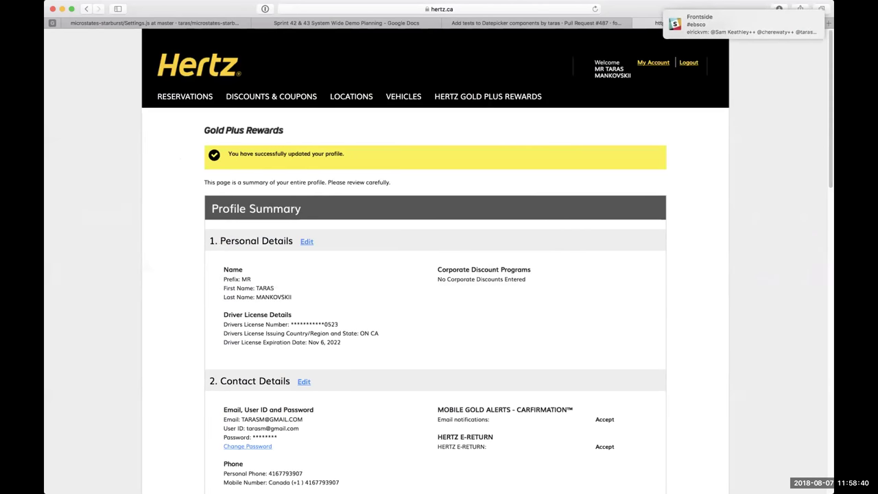
pyautogui.hotkey('ctrl', 'shift', 'Tab')
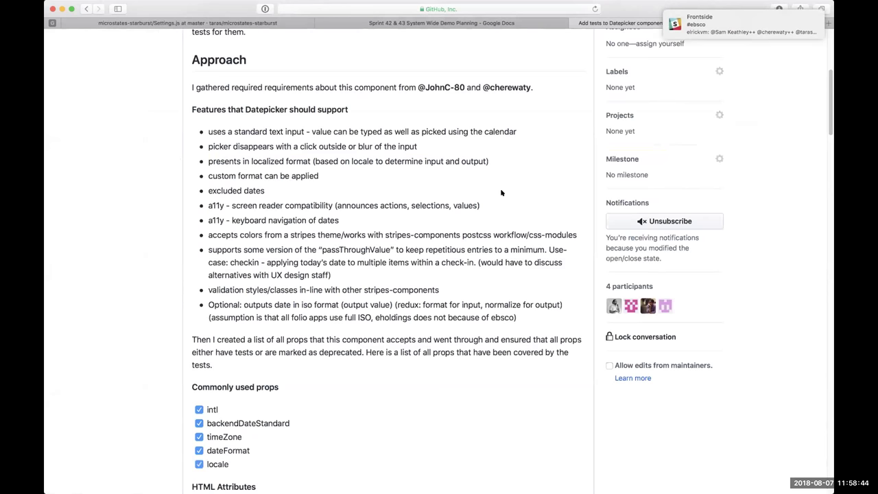
# Step: Scroll up to pull request #487's title, Purpose section and Reviewers
pyautogui.scroll(5, 501, 192)
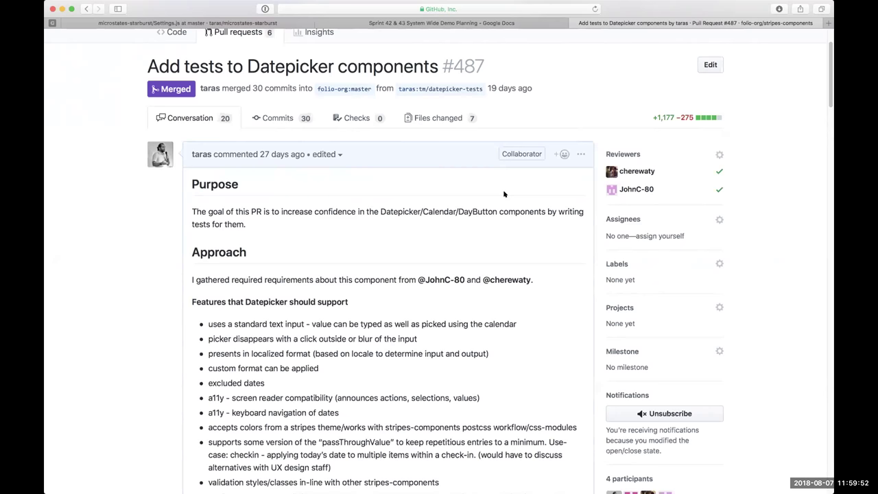
# Step: Review the ticked props and HTML Attributes checklist, Learning notes and coverage screenshot
pyautogui.scroll(-4, 384, 273)
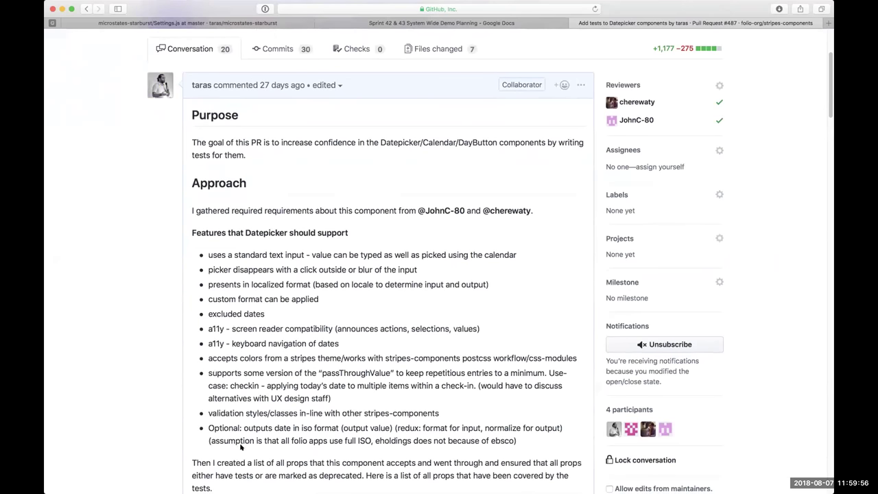
pyautogui.scroll(-3, 244, 428)
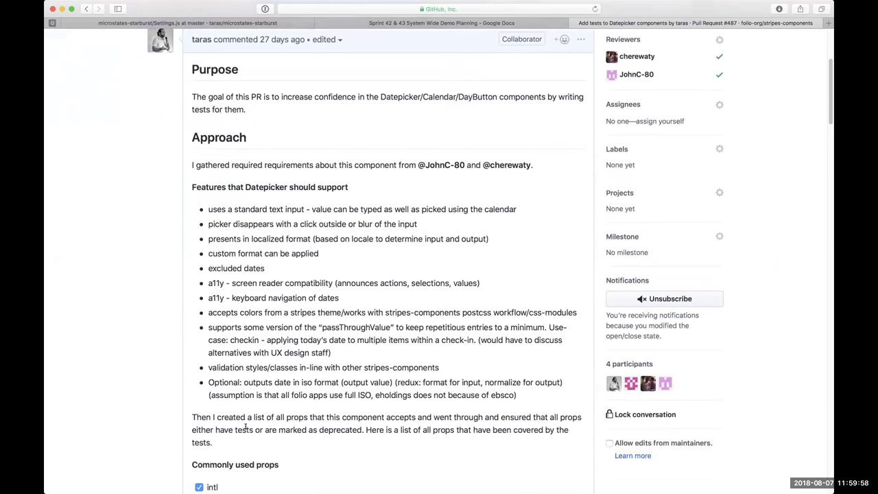
pyautogui.scroll(-3, 245, 422)
pyautogui.scroll(-12, 258, 413)
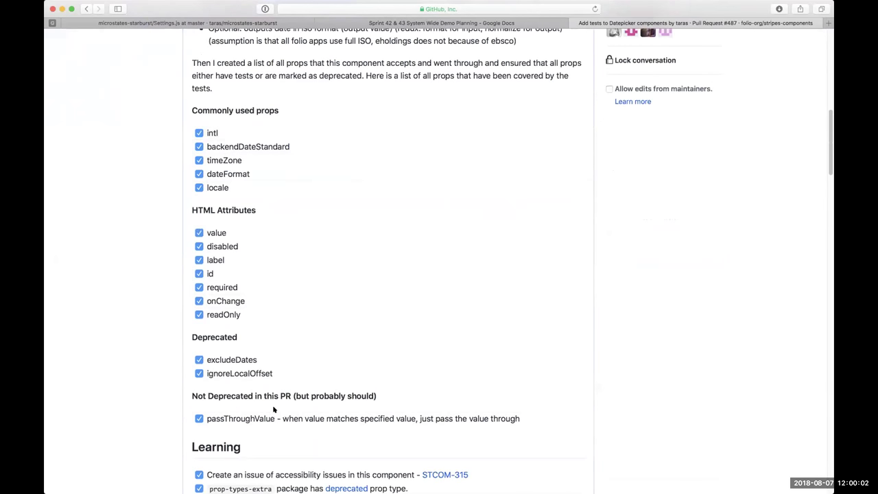
pyautogui.scroll(-2, 231, 182)
pyautogui.scroll(-3, 251, 449)
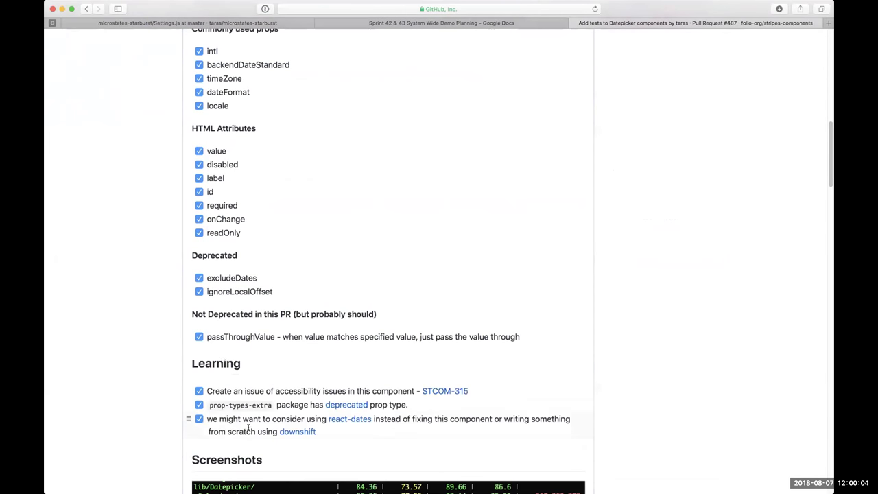
pyautogui.scroll(-3, 310, 387)
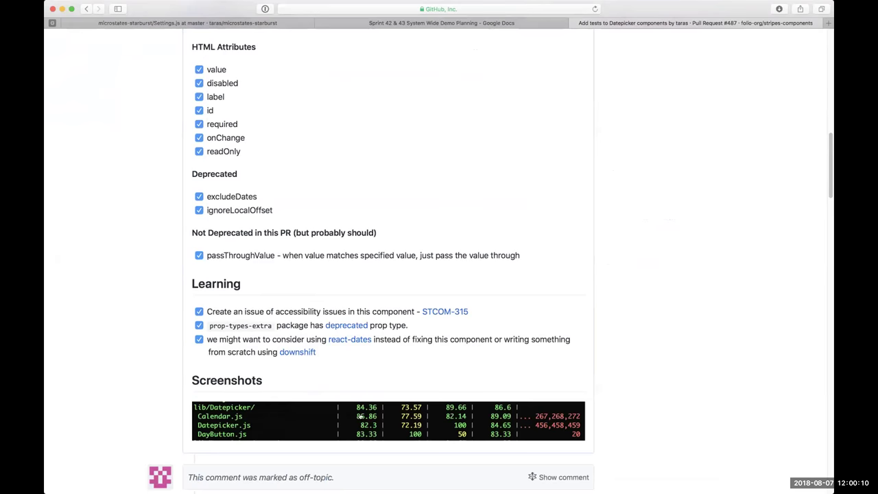
pyautogui.scroll(-3, 365, 328)
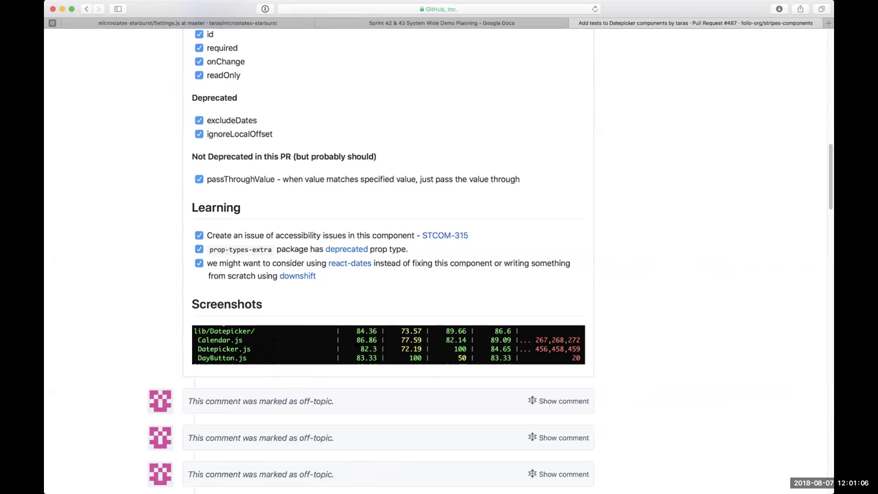
pyautogui.scroll(3, 537, 339)
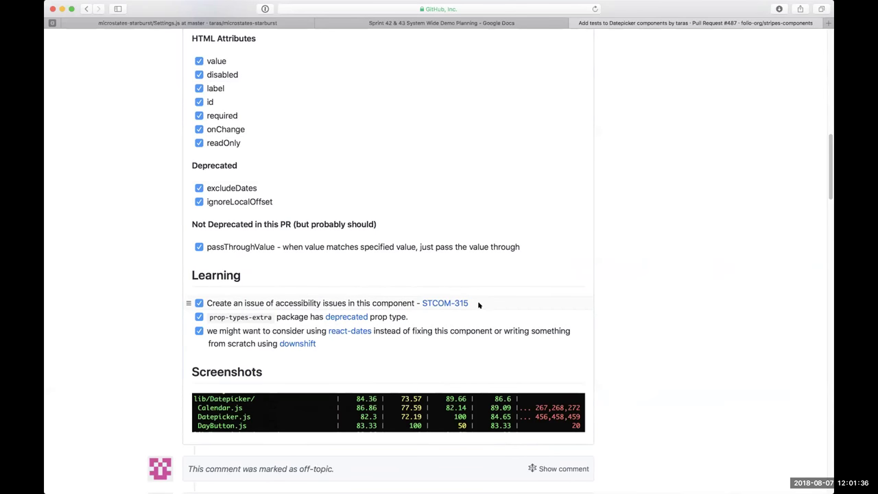
pyautogui.press('super+Tab')
pyautogui.press('super+Tab')
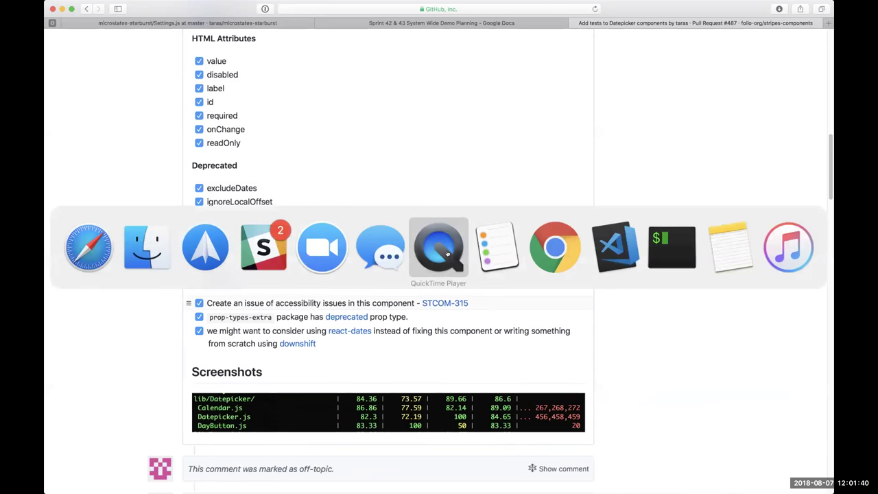
# Step: Play 'Navigating with board in Datepicker.mov' in QuickTime Player, dismissing the file-name popover
pyautogui.click(441, 254)
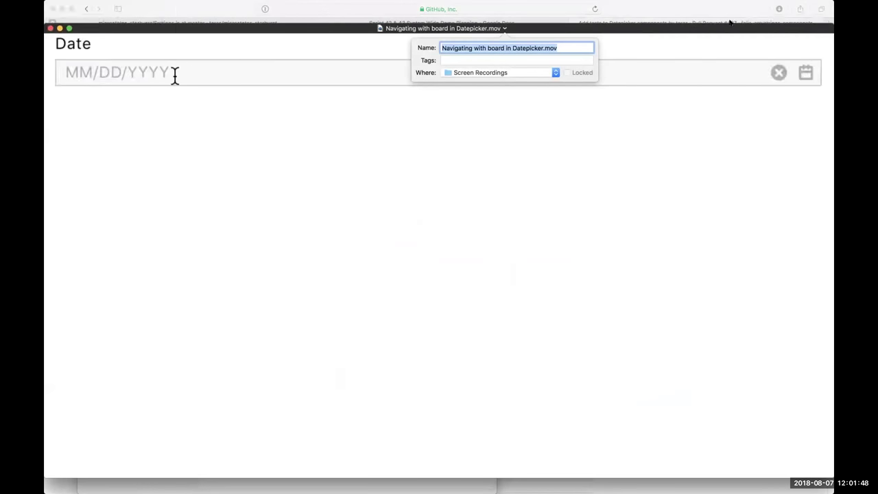
pyautogui.click(355, 64)
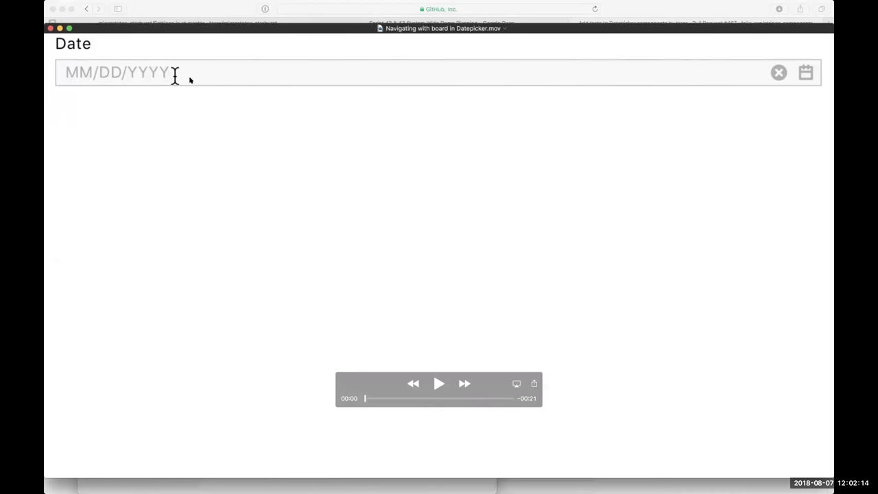
pyautogui.click(439, 383)
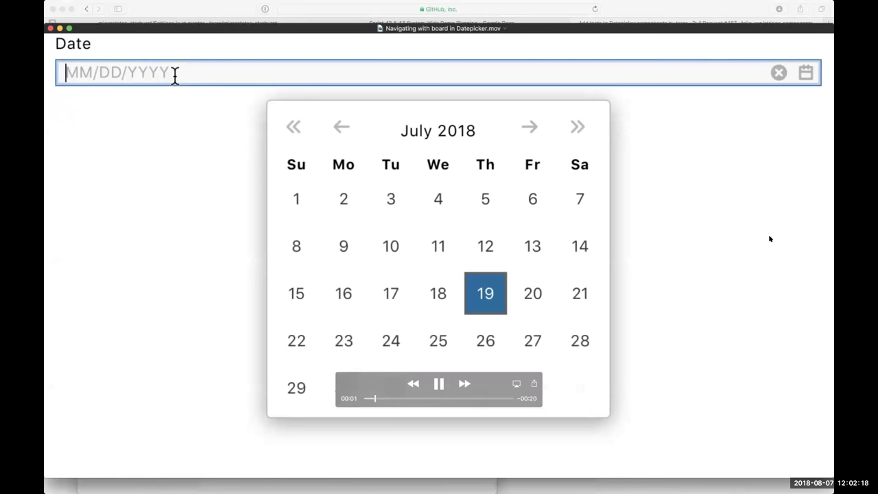
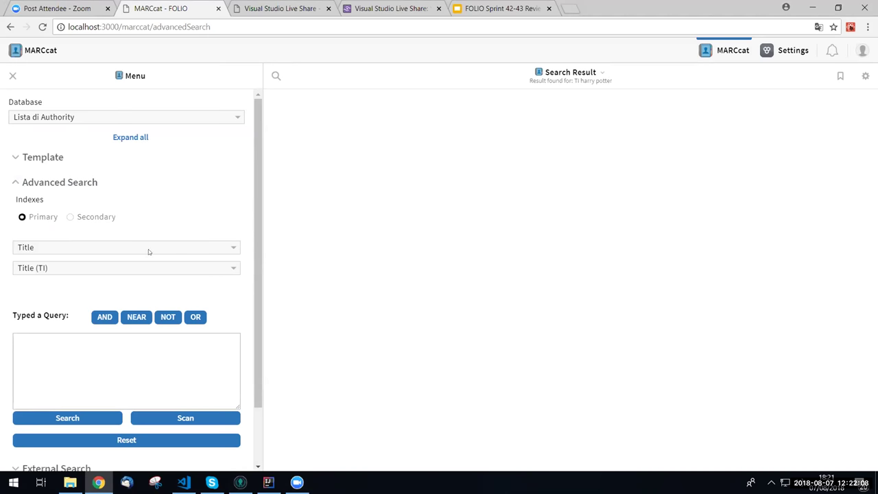
# Step: Add the Corporate Name (NC) index from the Name category to the query
pyautogui.click(23, 218)
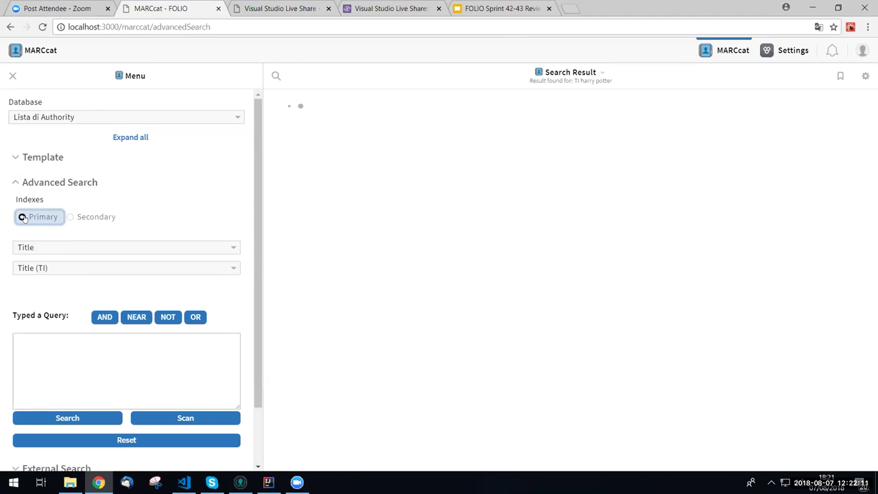
pyautogui.click(61, 249)
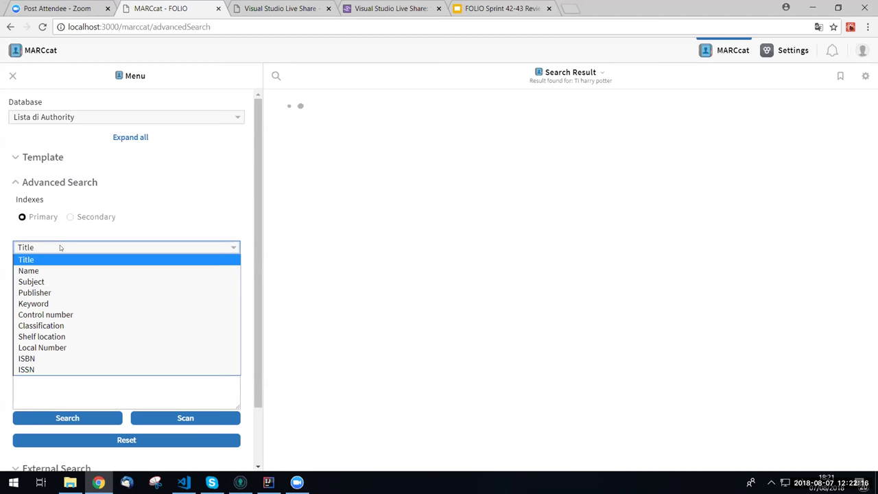
pyautogui.click(60, 247)
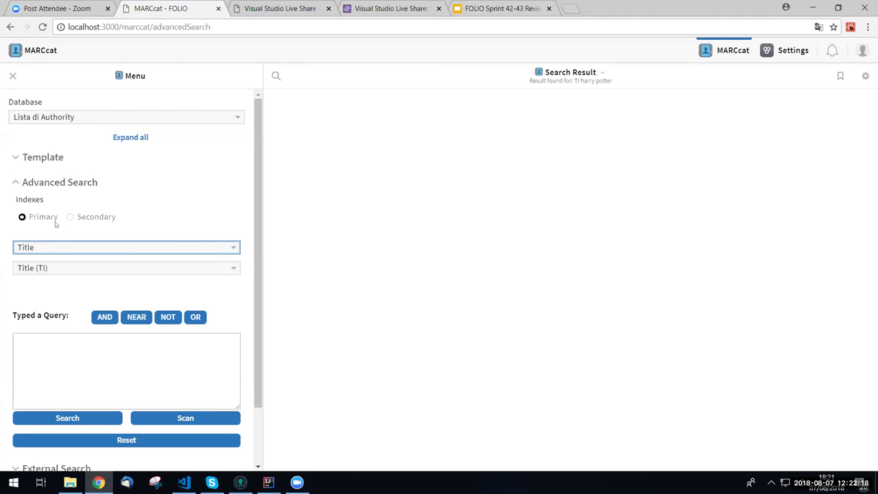
pyautogui.click(40, 249)
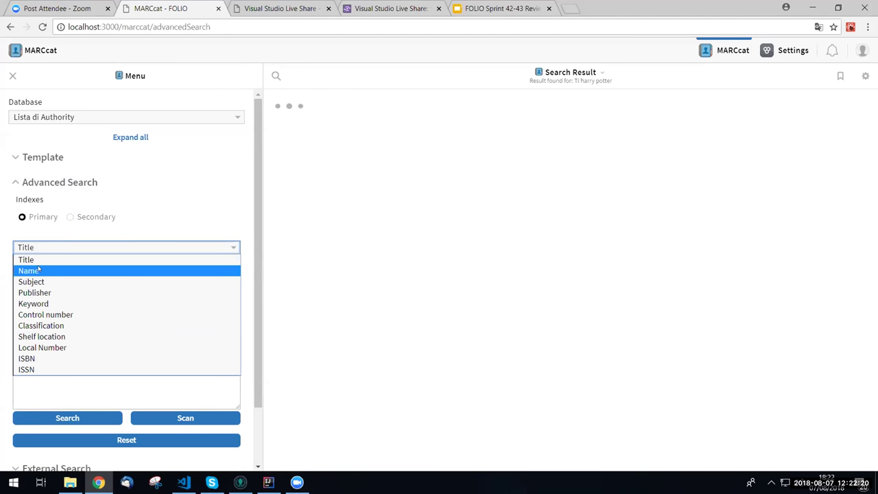
pyautogui.click(40, 272)
pyautogui.click(53, 266)
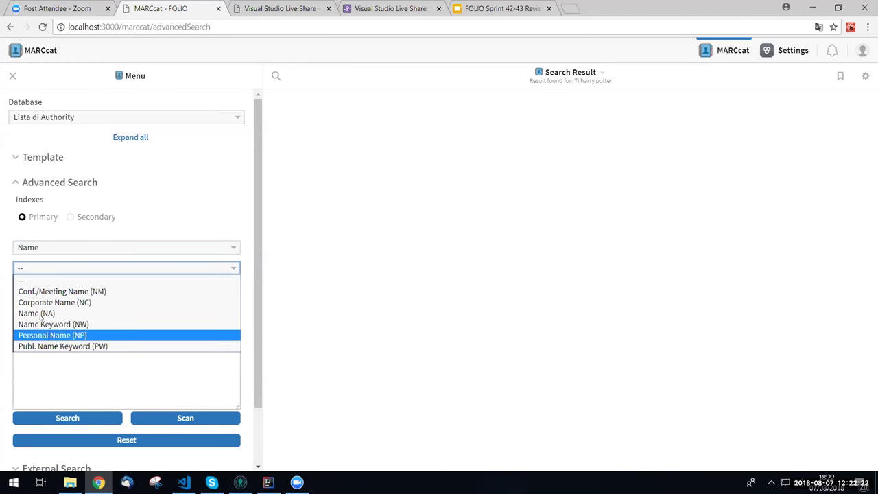
pyautogui.click(43, 302)
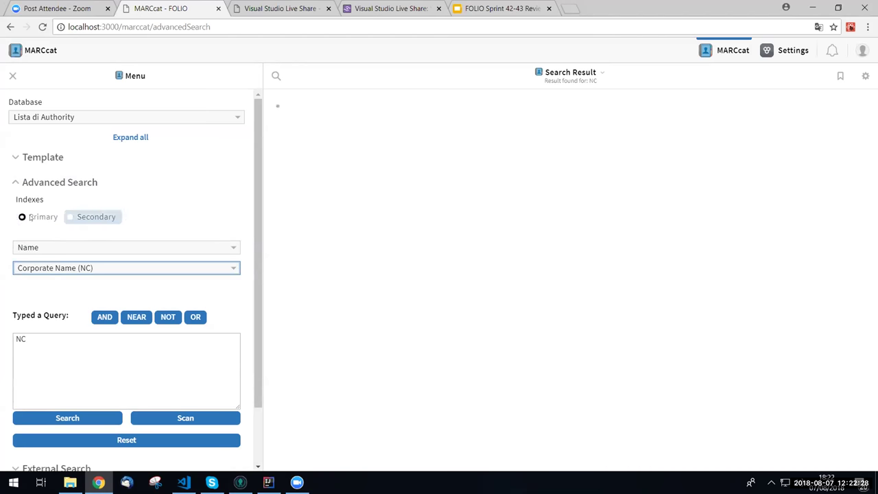
# Step: Append the secondary Holdings codes index Collection No. (CTN), then return to primary indexes
pyautogui.click(70, 218)
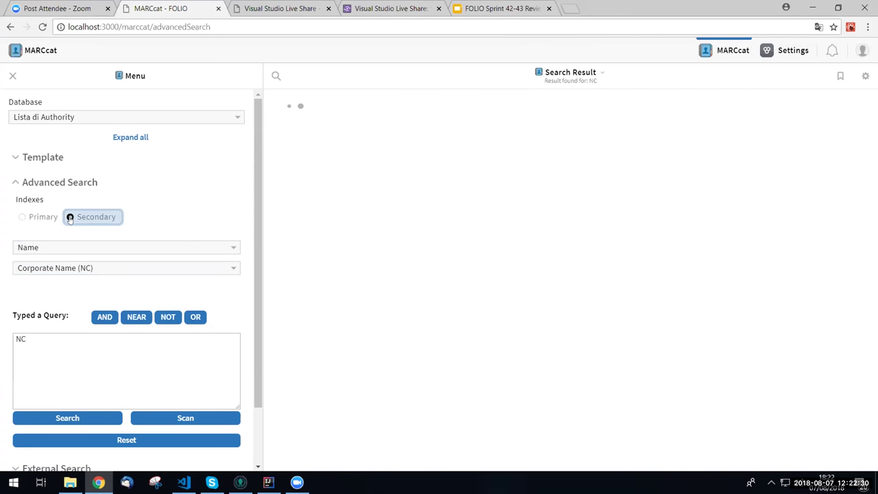
pyautogui.click(110, 249)
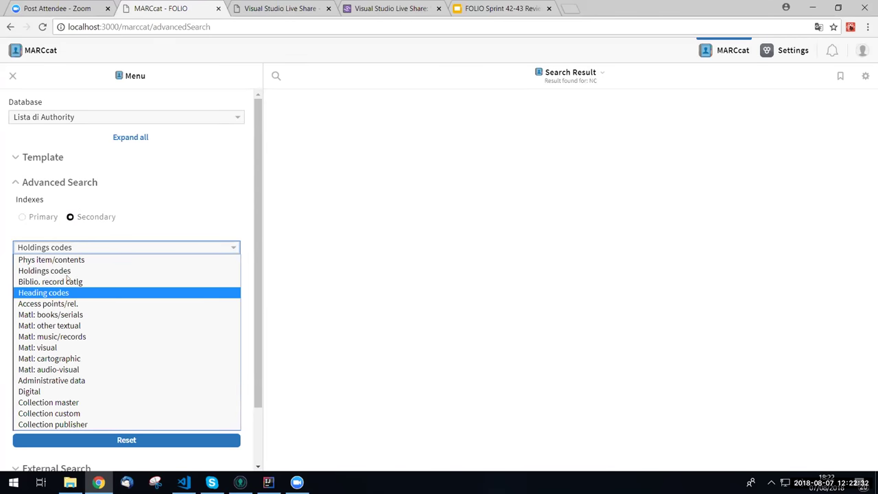
pyautogui.click(67, 269)
pyautogui.click(68, 268)
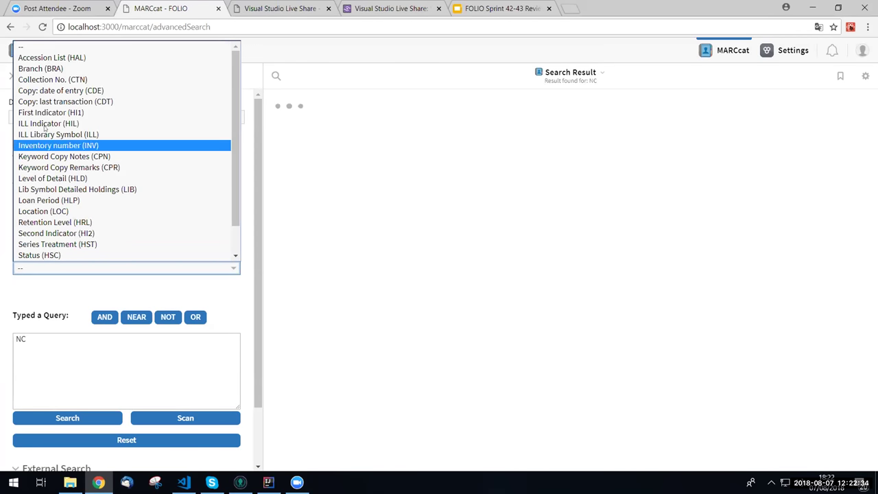
pyautogui.click(39, 79)
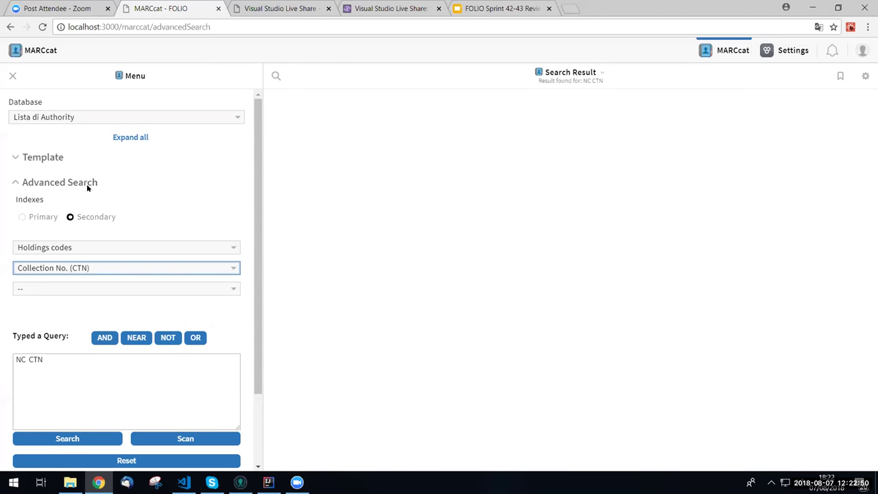
pyautogui.click(21, 217)
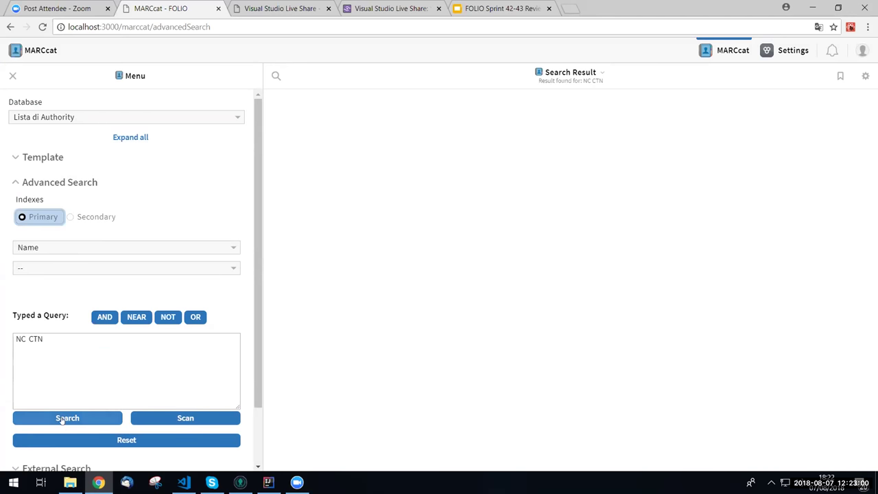
# Step: Reset the query and enter Title (TI) 'harry potter' followed by AND
pyautogui.click(106, 442)
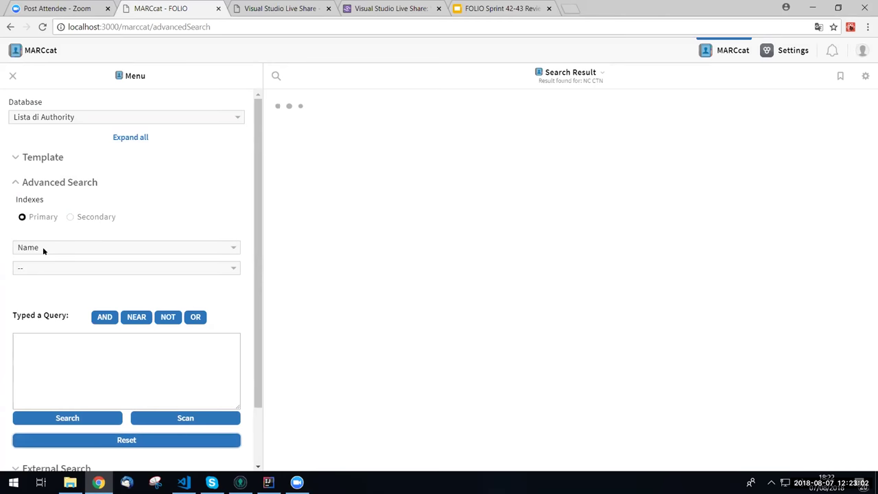
pyautogui.click(42, 251)
pyautogui.click(41, 260)
pyautogui.click(52, 268)
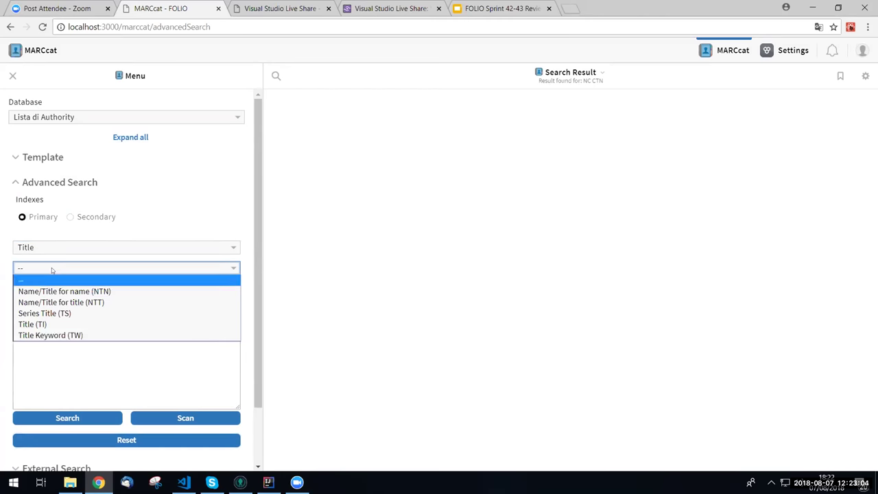
pyautogui.click(33, 324)
pyautogui.click(38, 345)
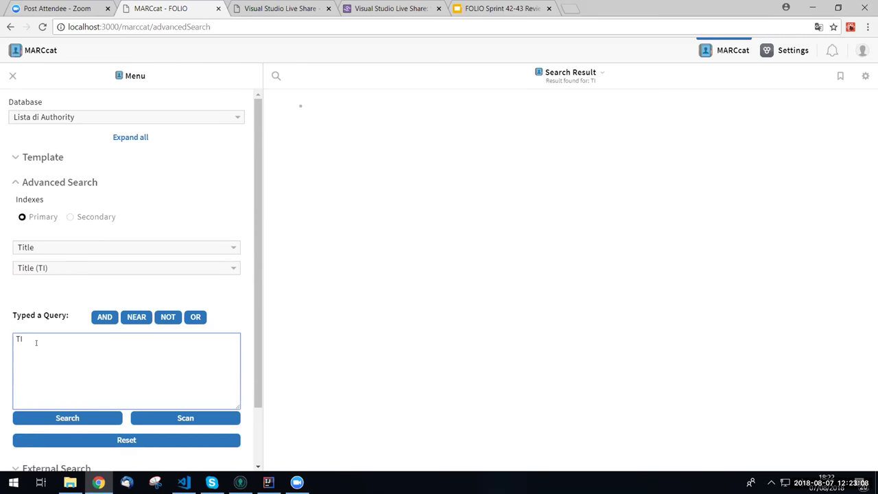
pyautogui.write('harry potter')
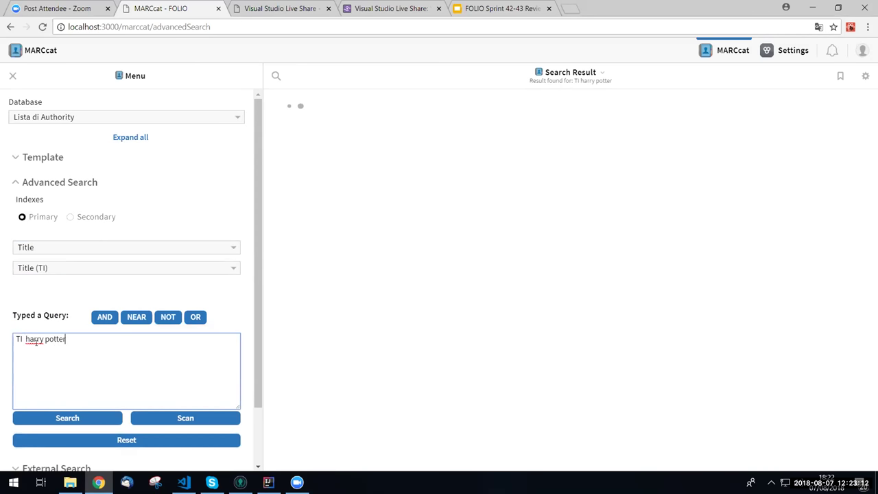
pyautogui.click(106, 317)
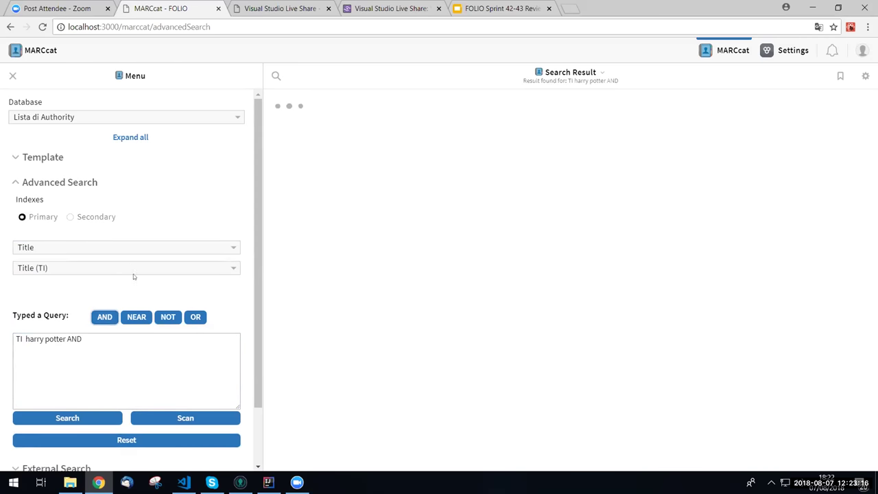
# Step: Restrict the query to Bibliographic Level (BIB) Monograph and run the search
pyautogui.click(70, 217)
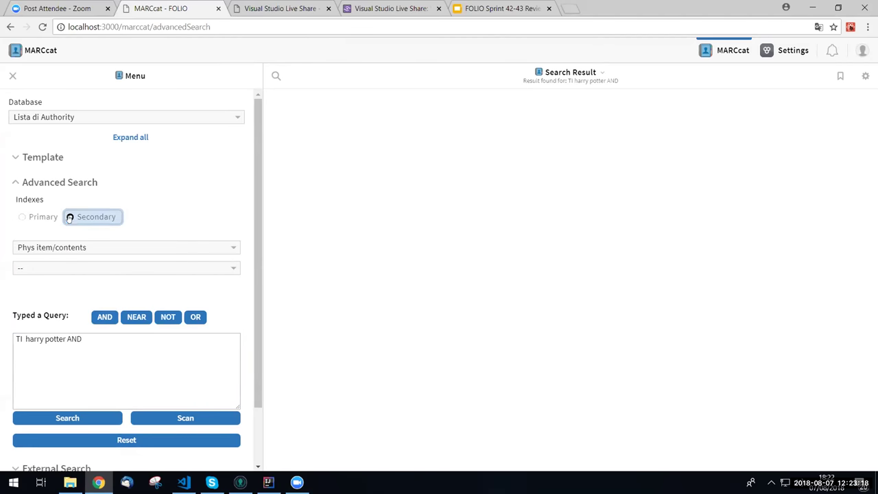
pyautogui.click(177, 245)
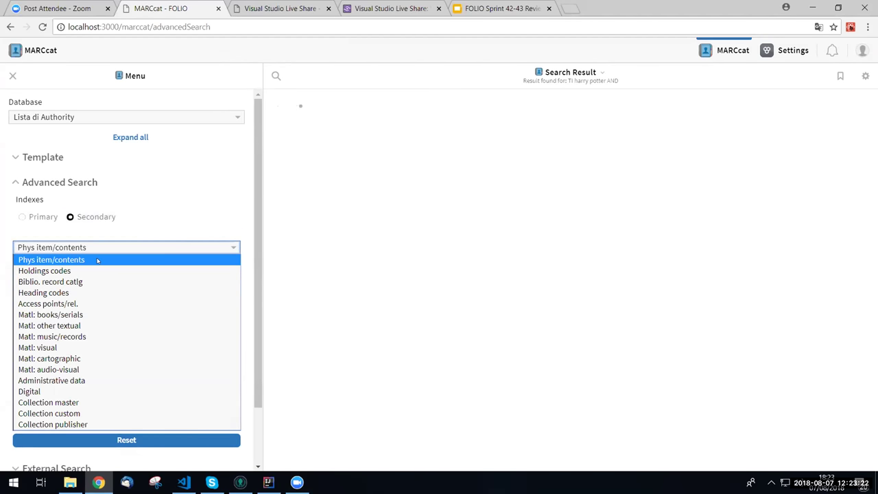
pyautogui.click(98, 260)
pyautogui.click(114, 267)
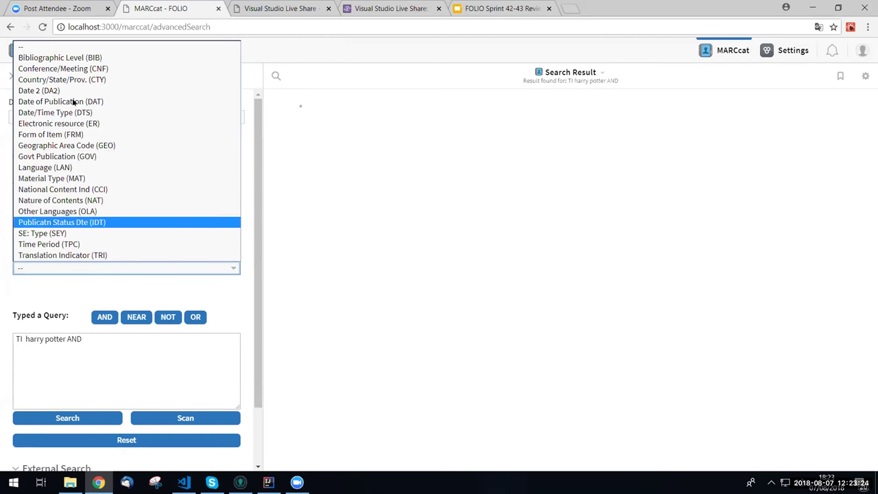
pyautogui.click(68, 58)
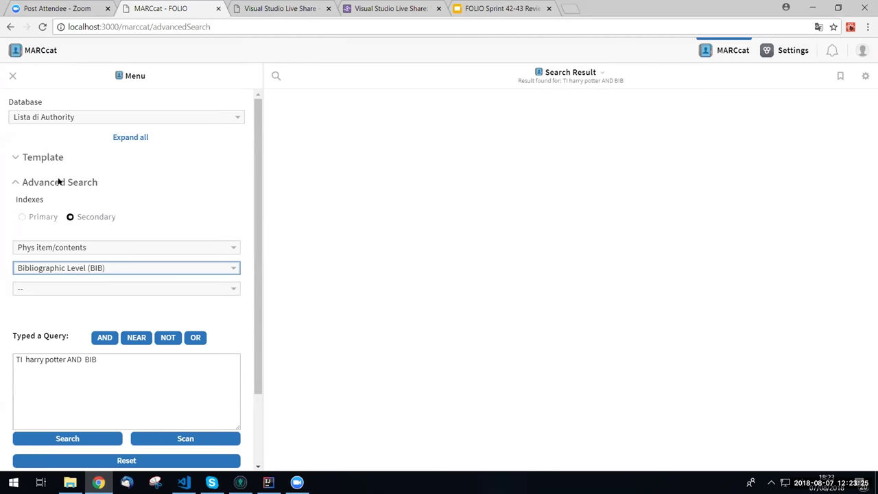
pyautogui.click(75, 293)
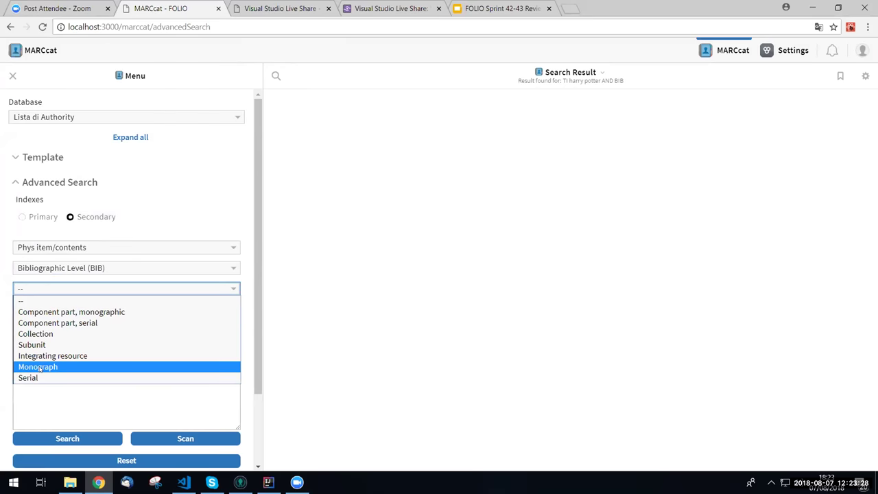
pyautogui.click(40, 368)
pyautogui.click(82, 441)
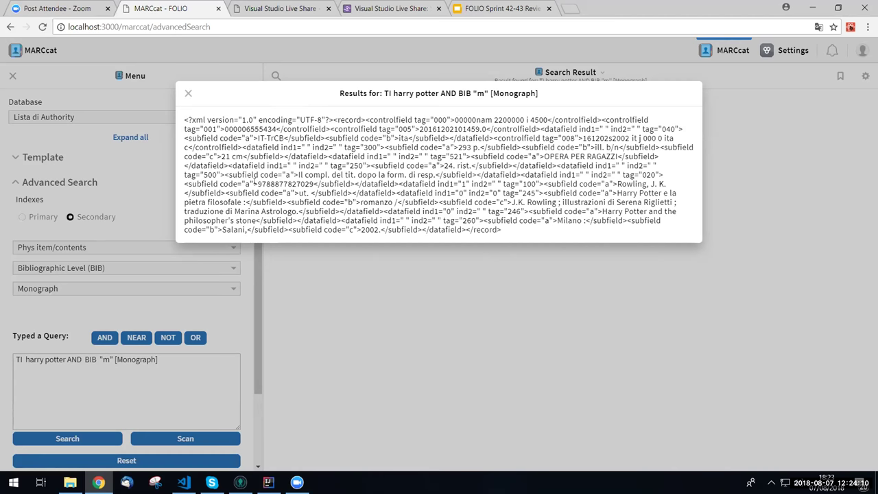
# Step: Close the MARC XML record window and collapse the Advanced Search form
pyautogui.click(189, 98)
pyautogui.click(188, 93)
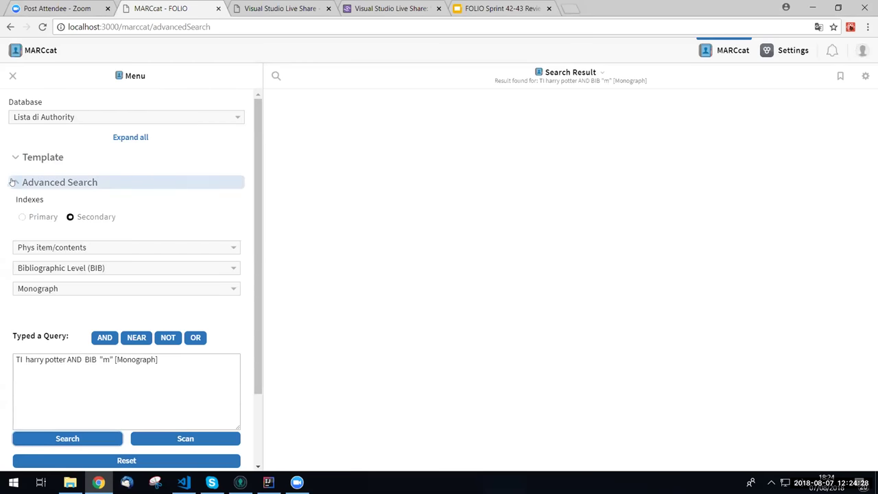
pyautogui.click(12, 182)
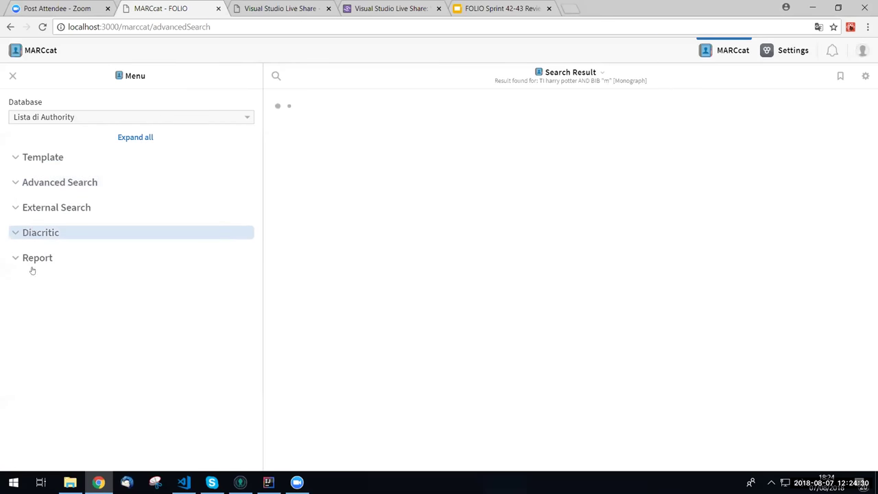
# Step: Browse the bibliographic templates, inspect template 402's fields, then start a new template
pyautogui.click(17, 157)
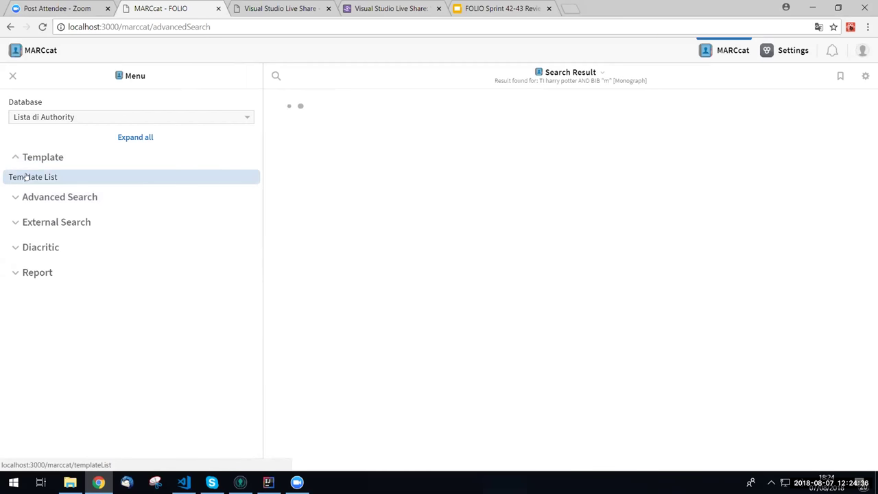
pyautogui.click(25, 177)
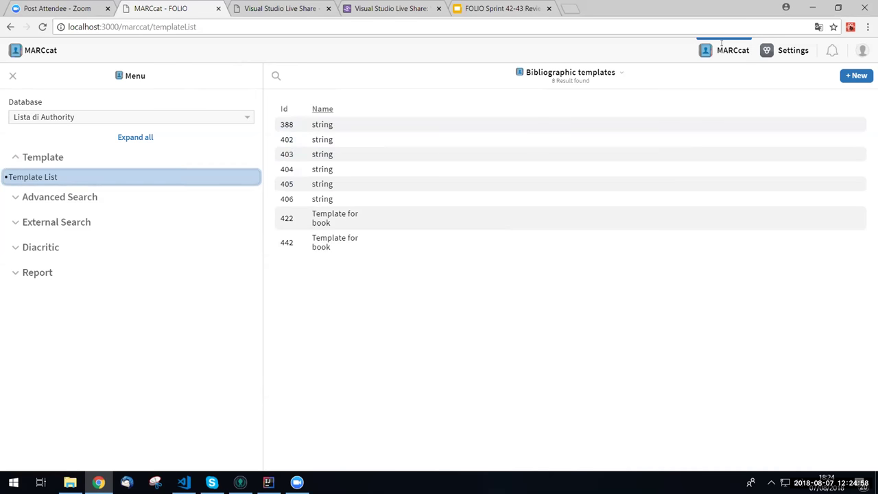
pyautogui.click(315, 140)
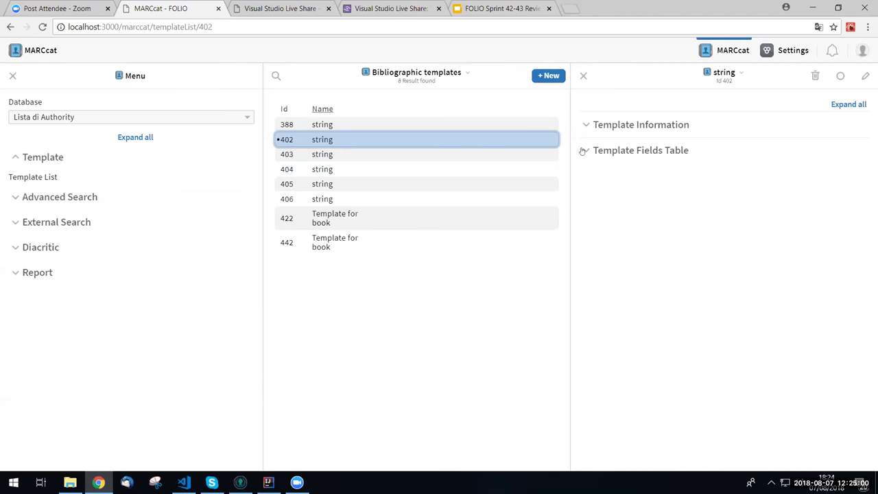
pyautogui.click(588, 150)
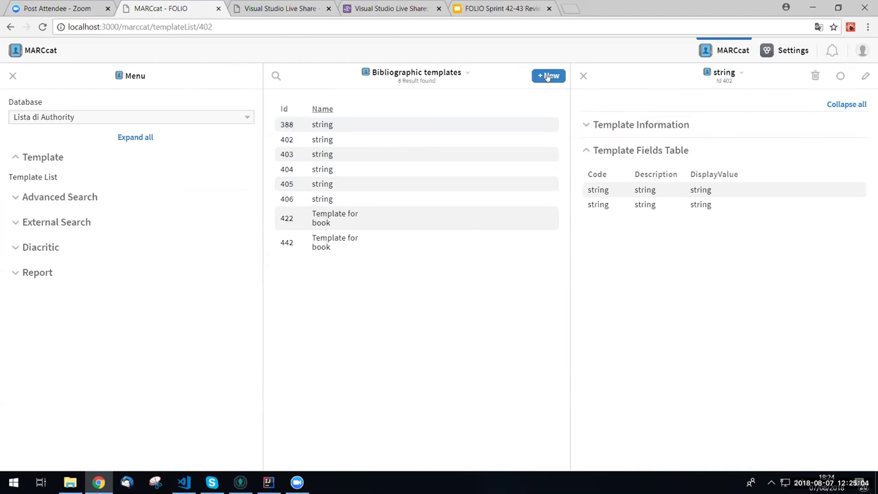
pyautogui.click(542, 77)
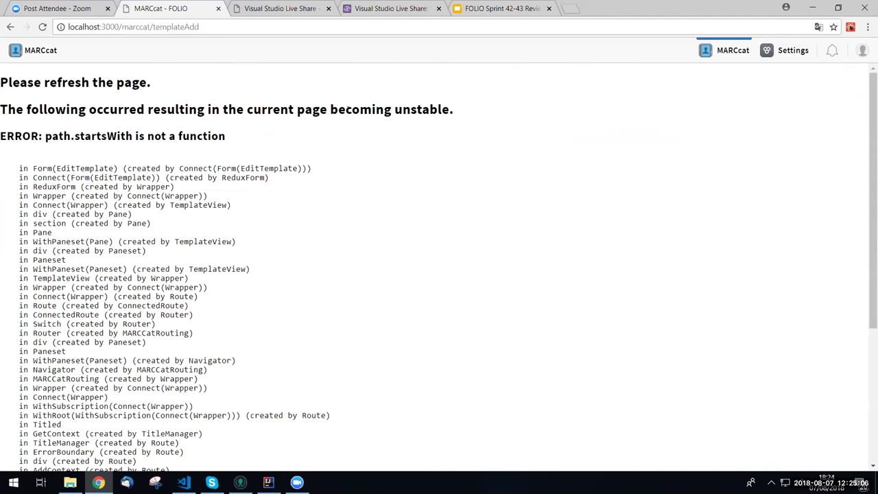
# Step: Reload the crashed page and add a new tag with the Name header
pyautogui.click(153, 26)
pyautogui.press('Return')
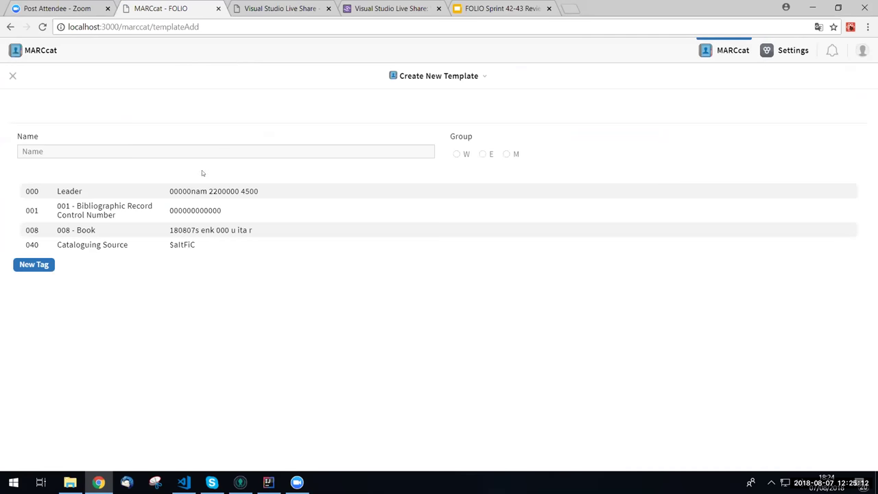
pyautogui.click(34, 266)
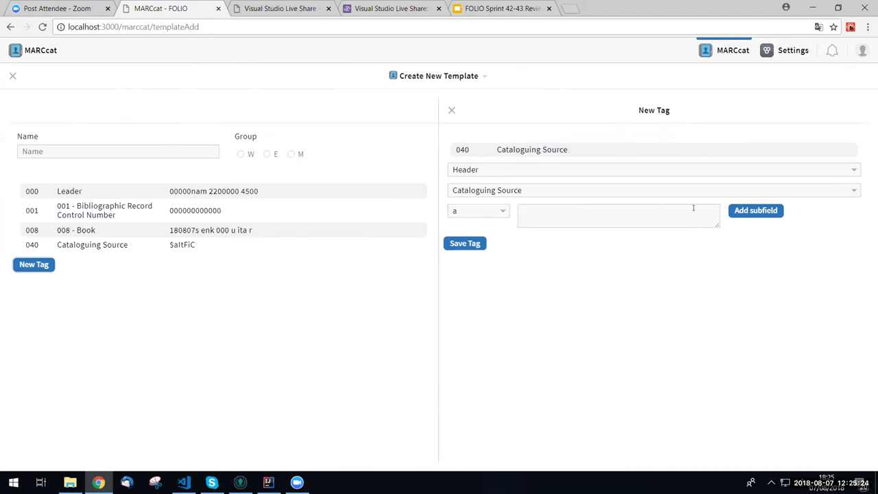
pyautogui.click(506, 171)
pyautogui.click(481, 193)
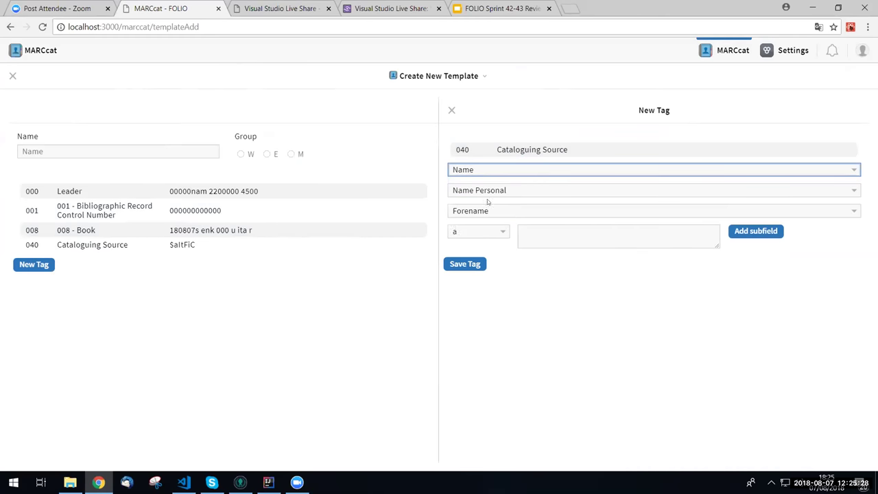
# Step: Fill subfield a with 'sdsds' and subfield b with 'sasda', then save the tag
pyautogui.click(542, 252)
pyautogui.write('sdsds')
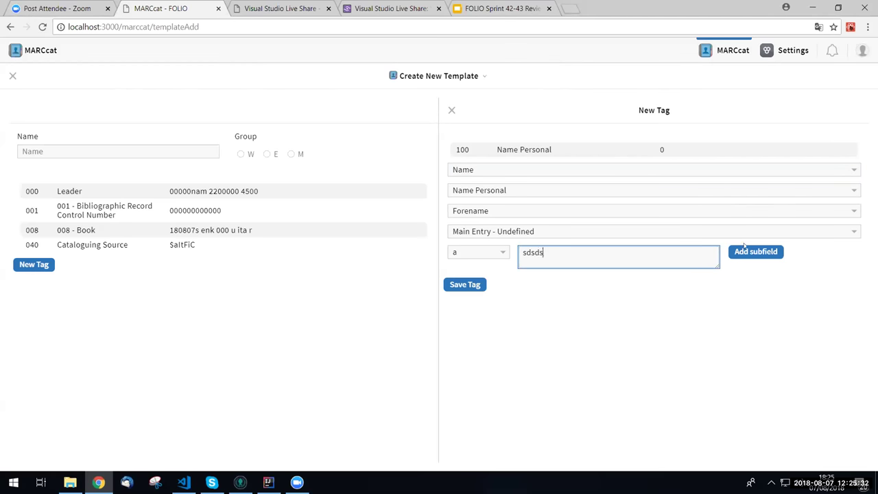
pyautogui.click(755, 251)
pyautogui.click(506, 284)
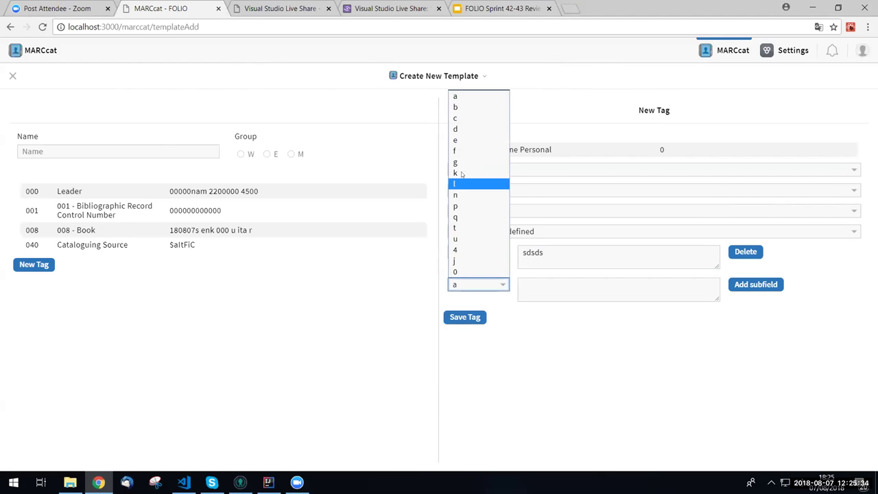
pyautogui.click(479, 105)
pyautogui.click(643, 286)
pyautogui.write('sasda')
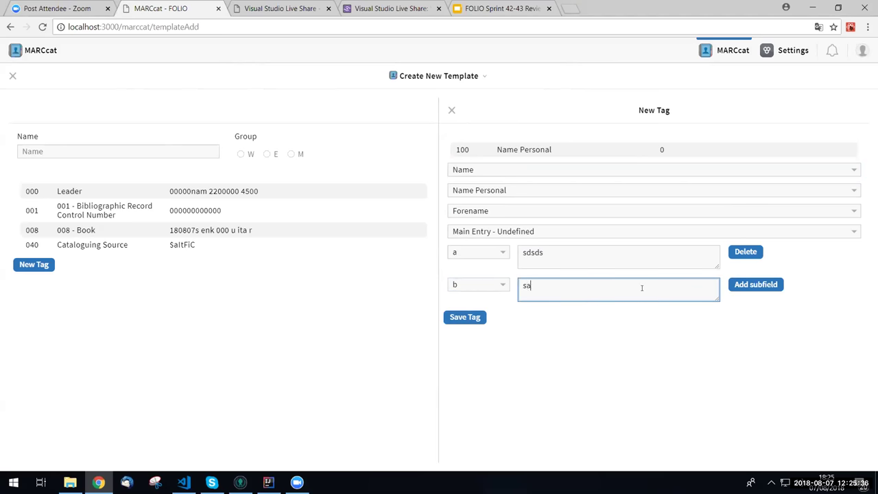
pyautogui.click(465, 317)
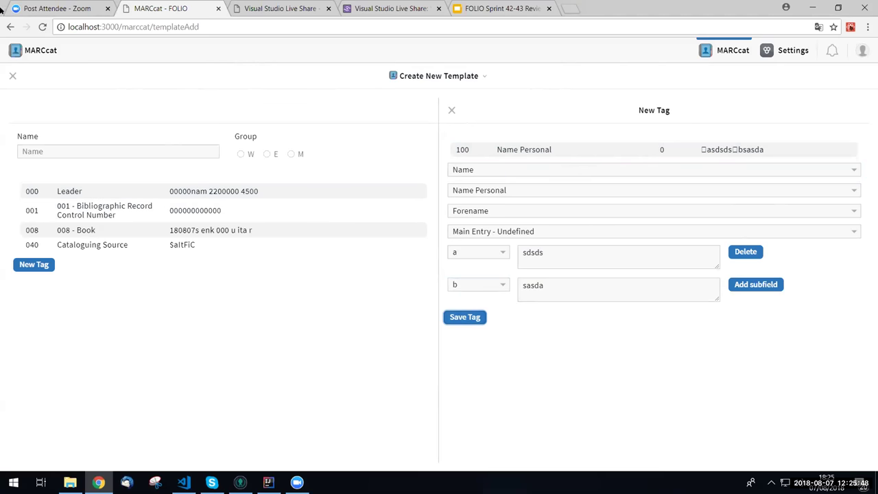
# Step: Reload the templateAdd page from the address bar
pyautogui.click(176, 27)
pyautogui.click(177, 26)
pyautogui.hotkey('shift', 'End')
pyautogui.keyDown('shift'); pyautogui.click(153, 27); pyautogui.keyUp('shift')
pyautogui.press('Return')
pyautogui.click(154, 26)
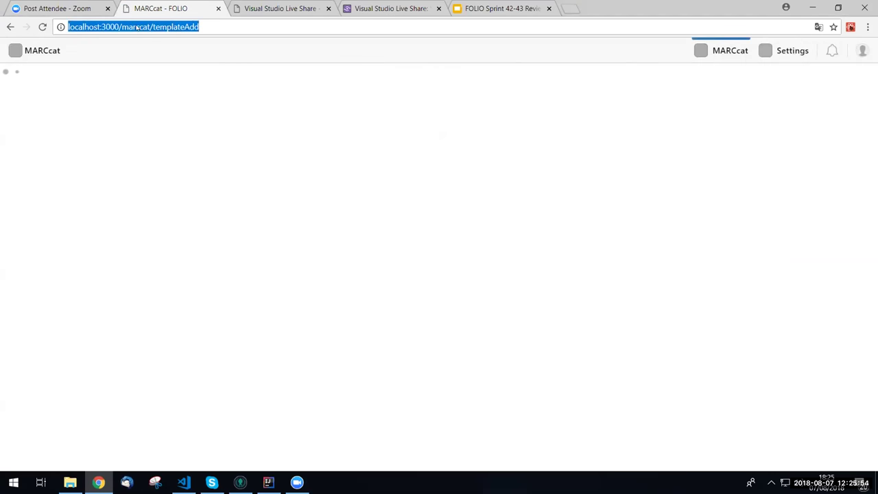
# Step: Remove templateAdd from the address to load the MARCcat start page
pyautogui.click(154, 27)
pyautogui.moveTo(153, 26); pyautogui.dragTo(204, 26)
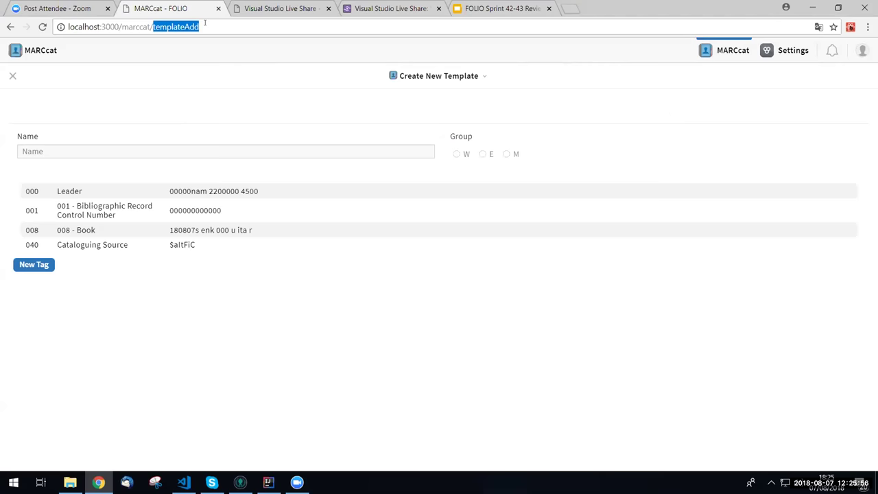
pyautogui.press('BackSpace')
pyautogui.press('Return')
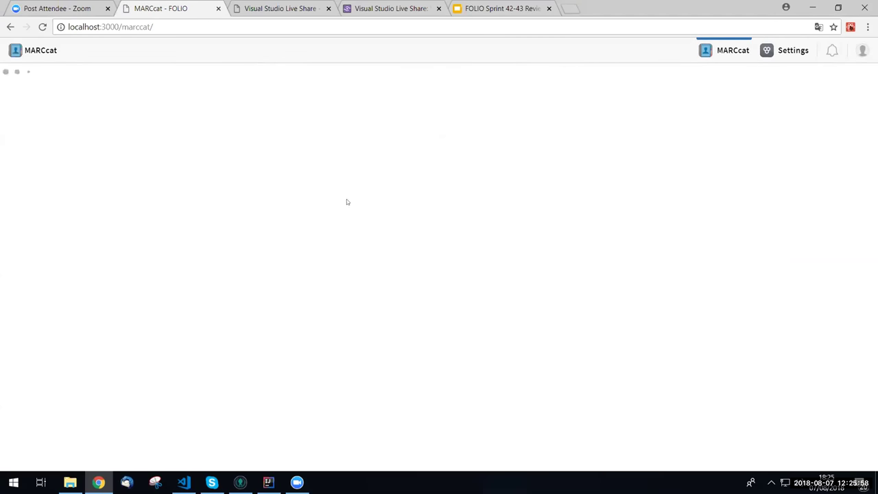
# Step: Show the bibliographic template list and template 405's details
pyautogui.click(27, 159)
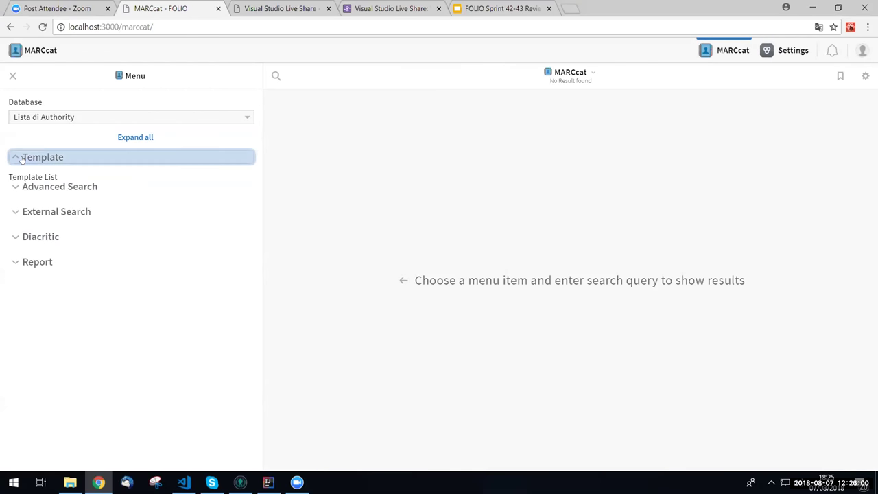
pyautogui.click(24, 179)
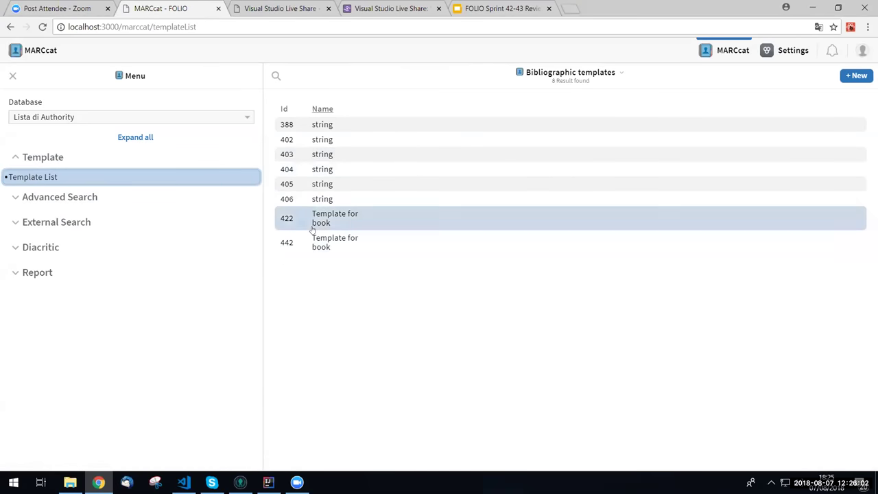
pyautogui.click(327, 185)
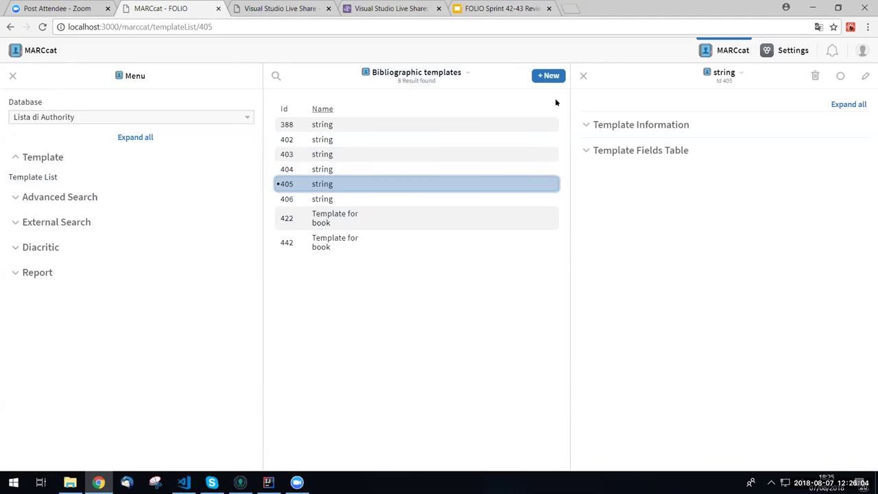
# Step: Delete template 405 with confirmation, then reload the crashed Advanced Search page
pyautogui.click(815, 75)
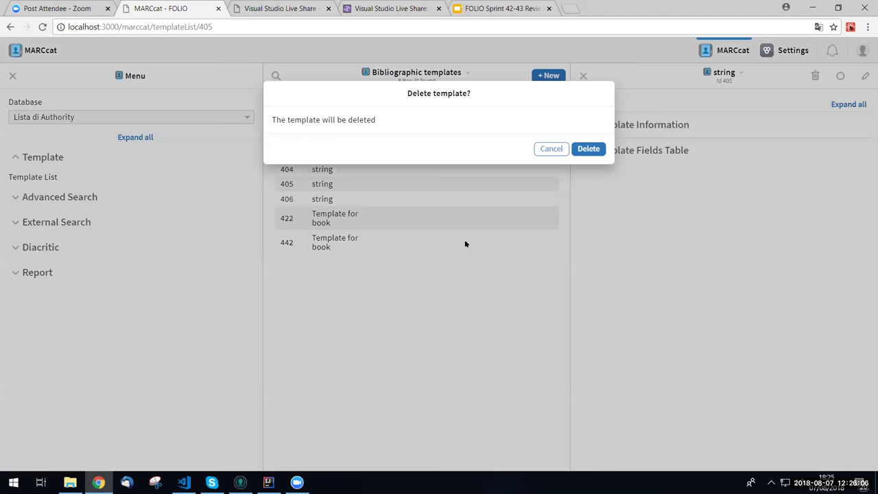
pyautogui.click(584, 149)
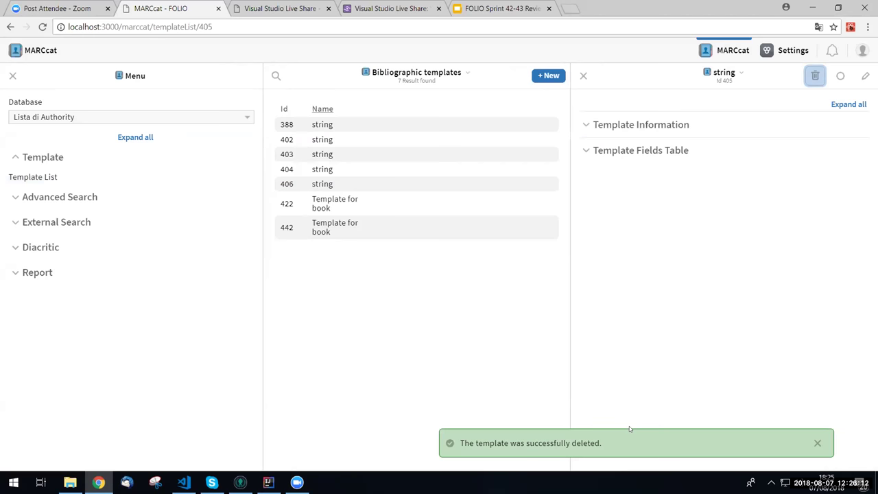
pyautogui.click(109, 197)
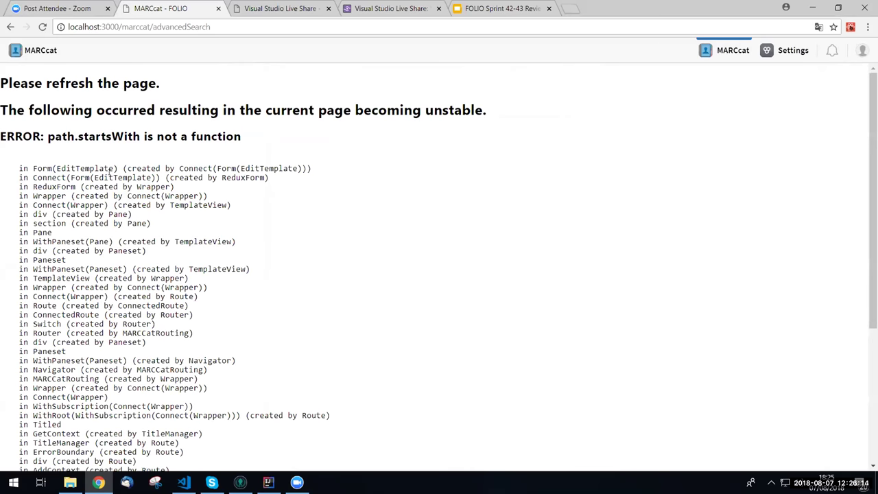
pyautogui.press('F5')
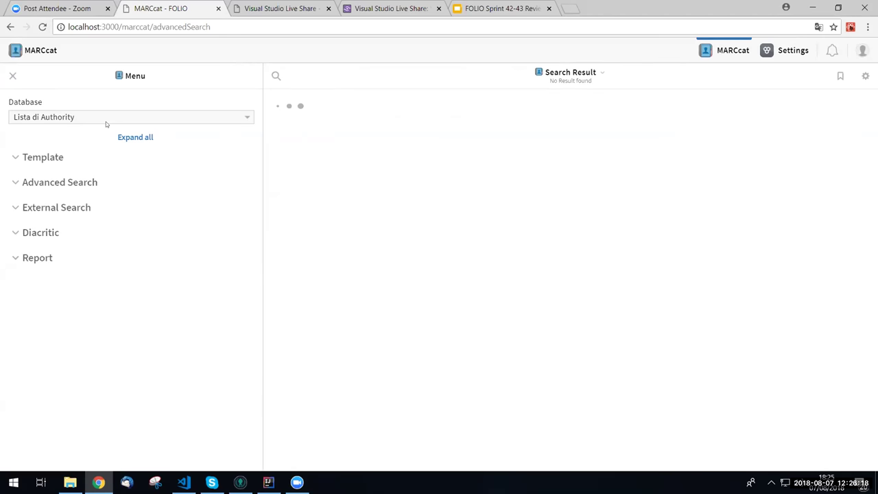
# Step: Open the Diacritic table and scroll through its LATIN 1 characters and Unicode codes
pyautogui.click(13, 232)
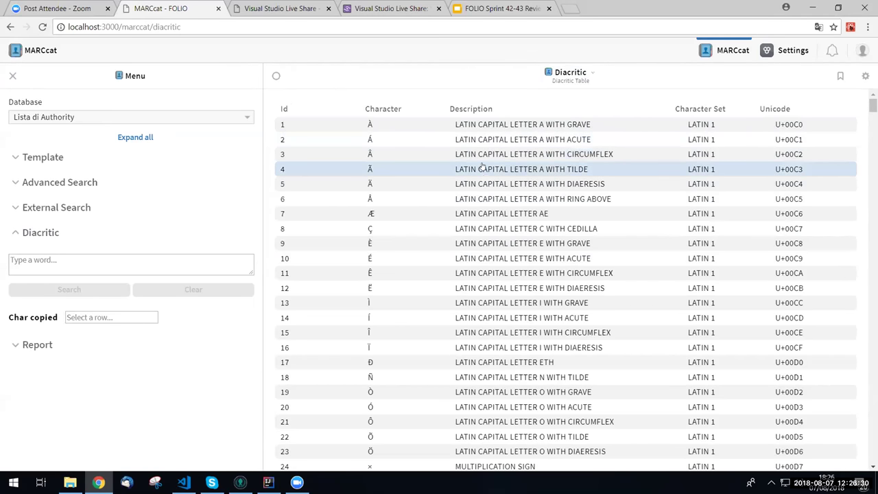
pyautogui.scroll(-1, 480, 156)
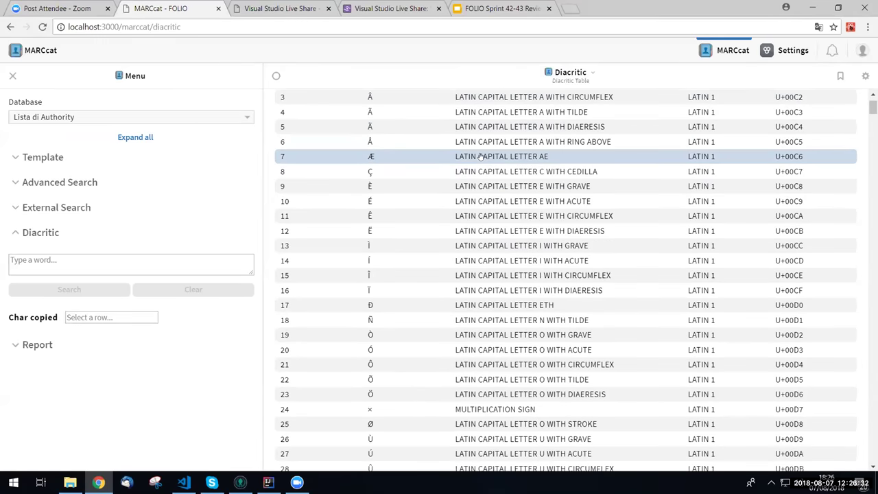
pyautogui.scroll(-5, 480, 157)
pyautogui.scroll(-3, 481, 157)
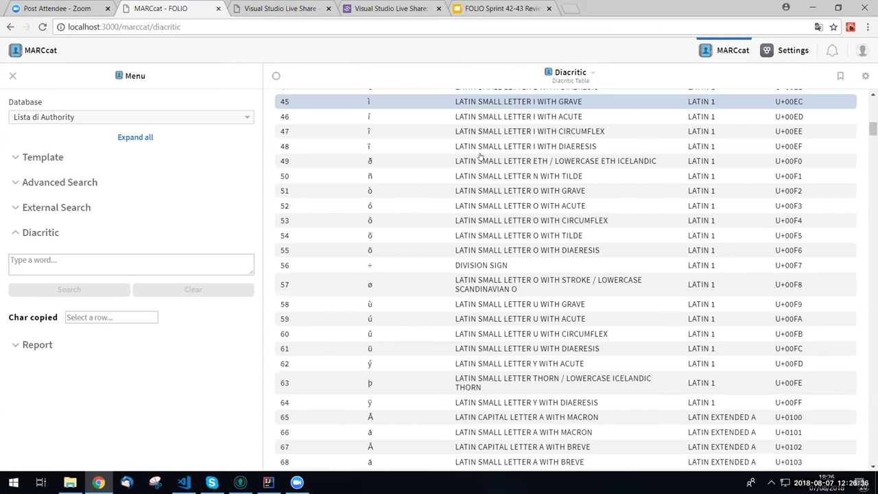
pyautogui.scroll(-6, 481, 156)
pyautogui.scroll(9, 480, 156)
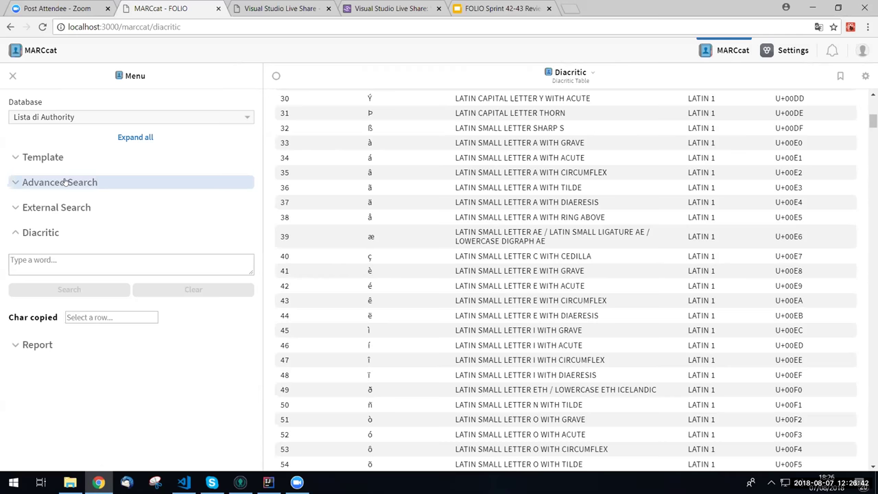
pyautogui.click(98, 261)
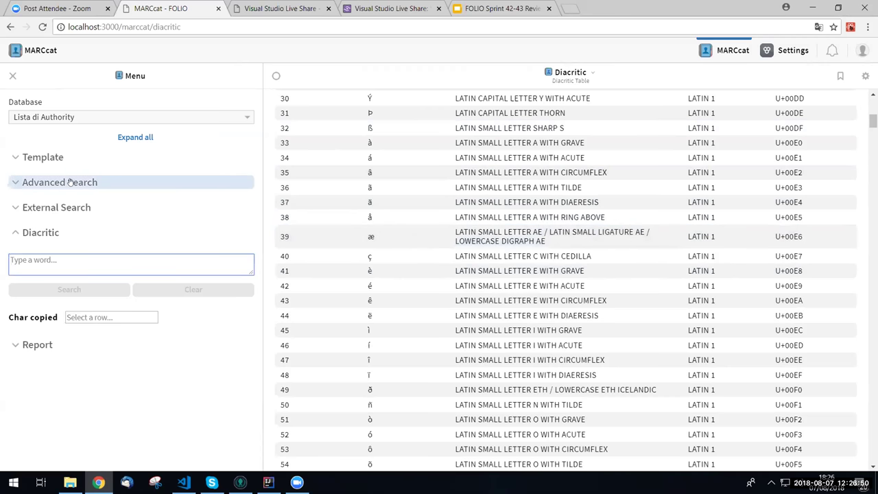
pyautogui.scroll(7, 441, 198)
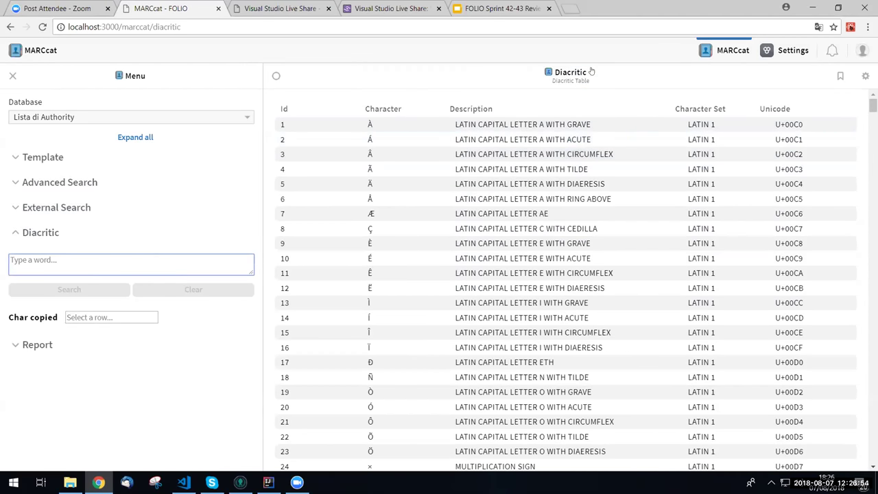
pyautogui.click(571, 74)
# Step: Scroll through the Indexes guide, then move to the 'Home - FOLIO' tab
pyautogui.click(514, 102)
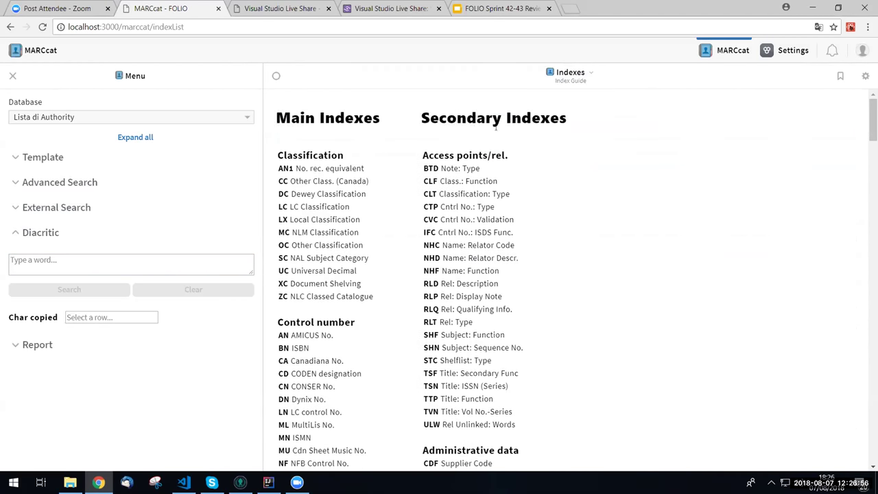
pyautogui.scroll(-1, 483, 221)
pyautogui.scroll(-7, 483, 221)
pyautogui.scroll(4, 478, 211)
pyautogui.scroll(3, 479, 211)
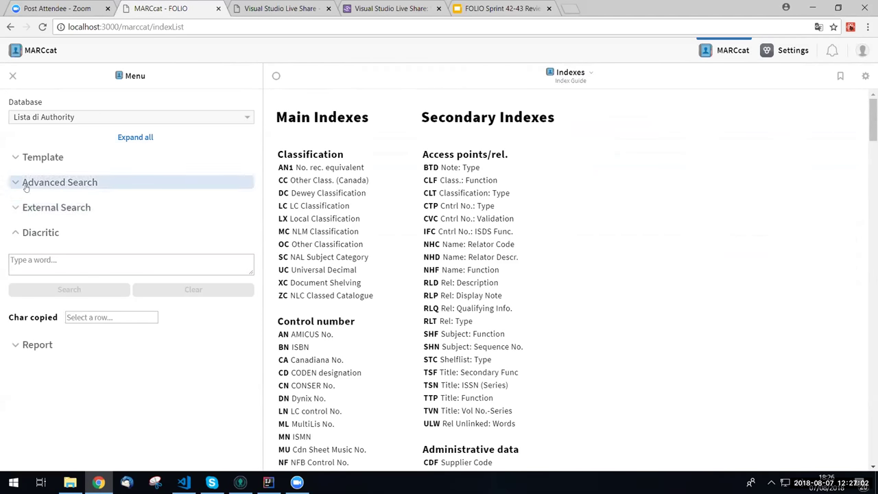
pyautogui.click(14, 182)
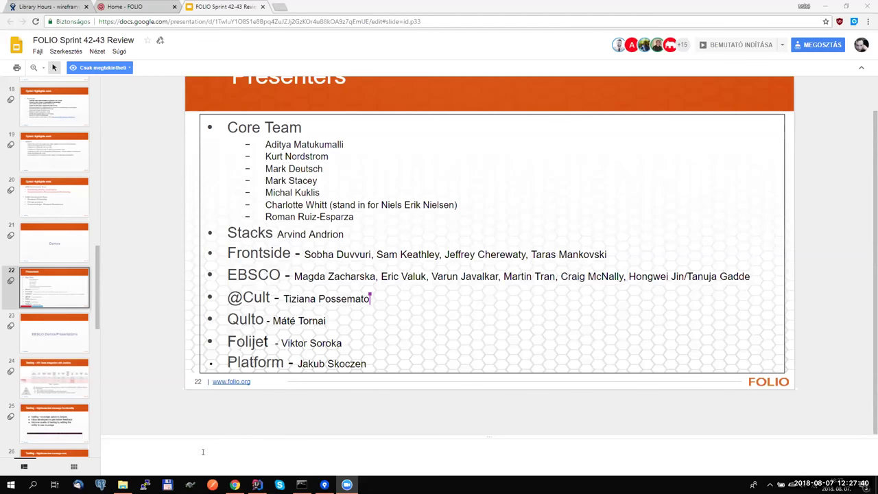
pyautogui.click(152, 4)
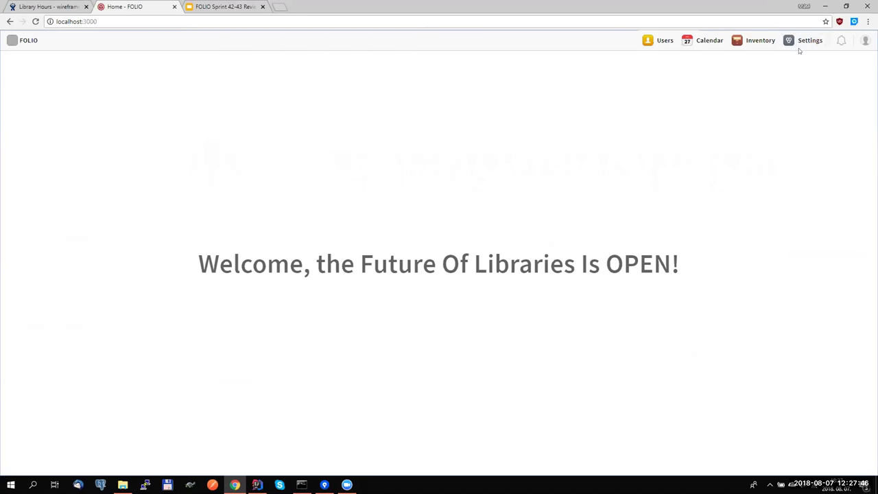
# Step: Go to Settings > Calendar > Service Points and open Circ Desk 1
pyautogui.click(801, 42)
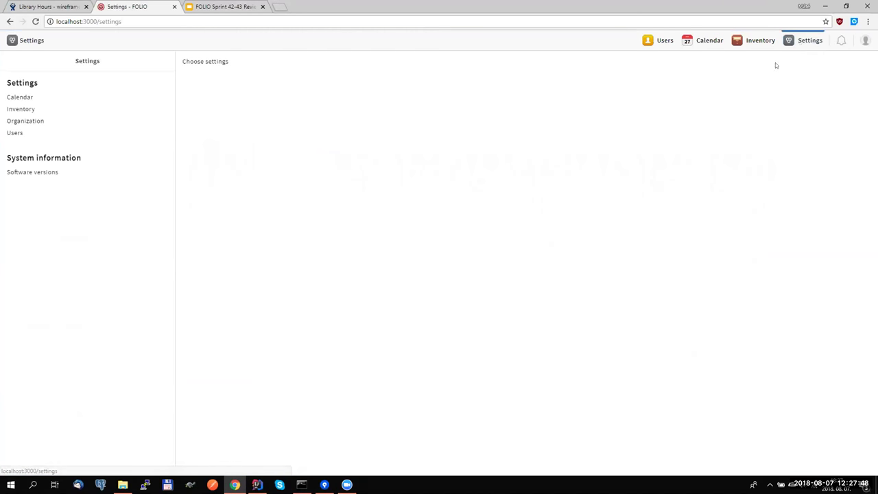
pyautogui.click(65, 97)
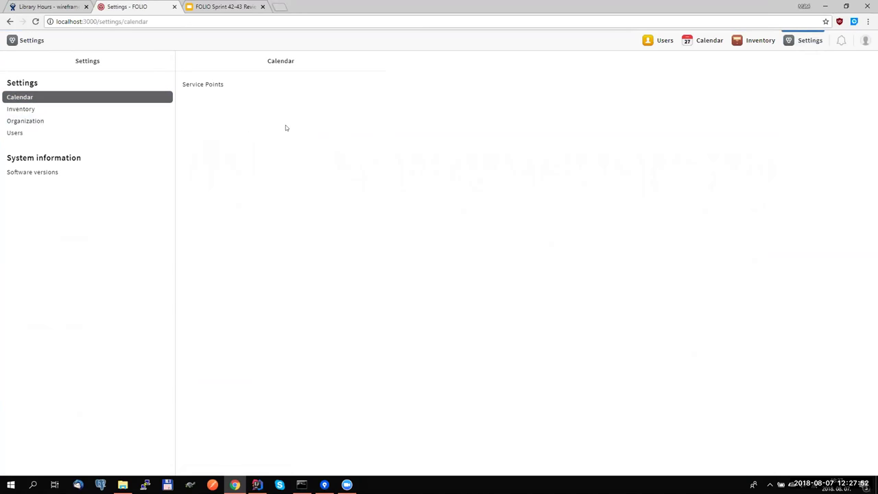
pyautogui.click(227, 85)
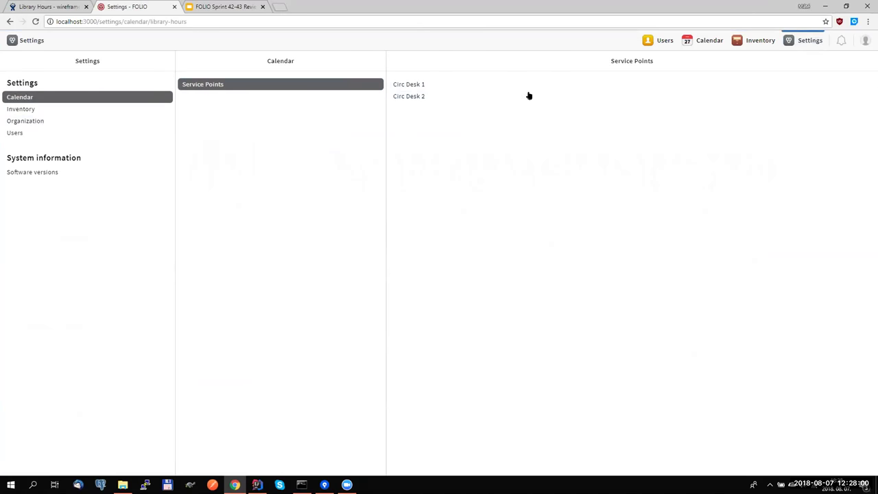
pyautogui.click(434, 85)
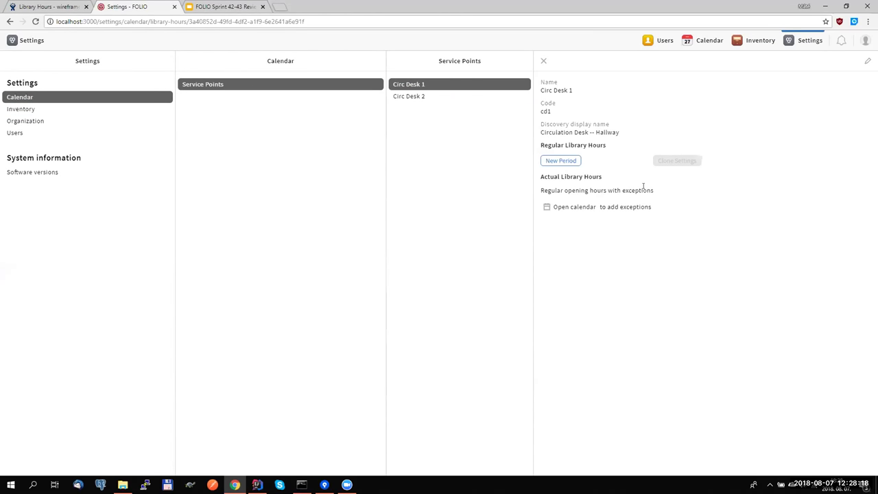
# Step: Start a new regular-hours period valid from 08/05/2018 to 08/11/2018
pyautogui.click(571, 162)
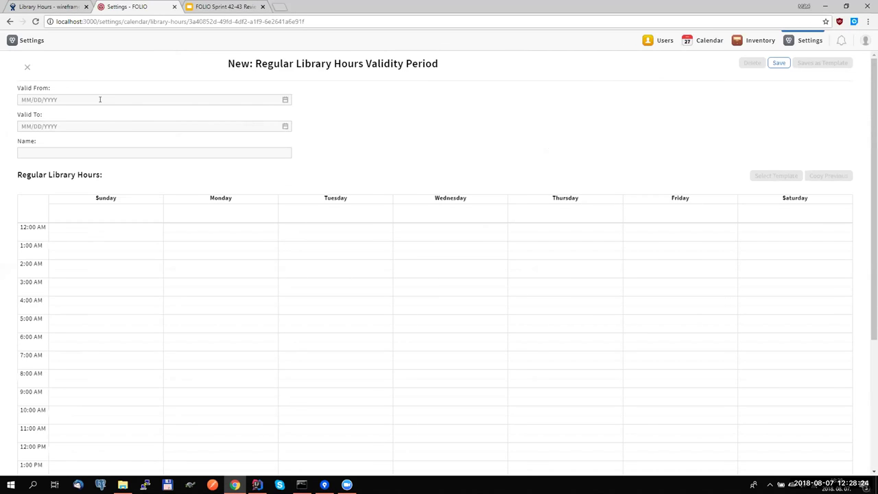
pyautogui.click(100, 100)
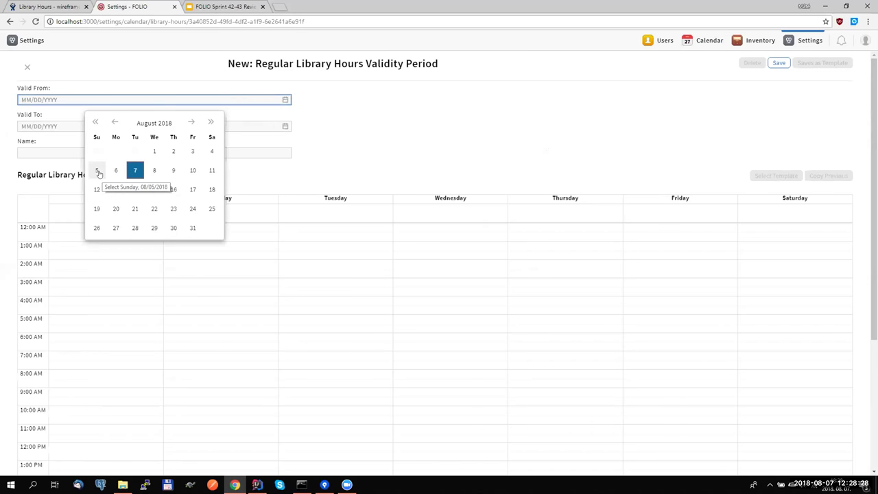
pyautogui.click(98, 171)
pyautogui.click(98, 126)
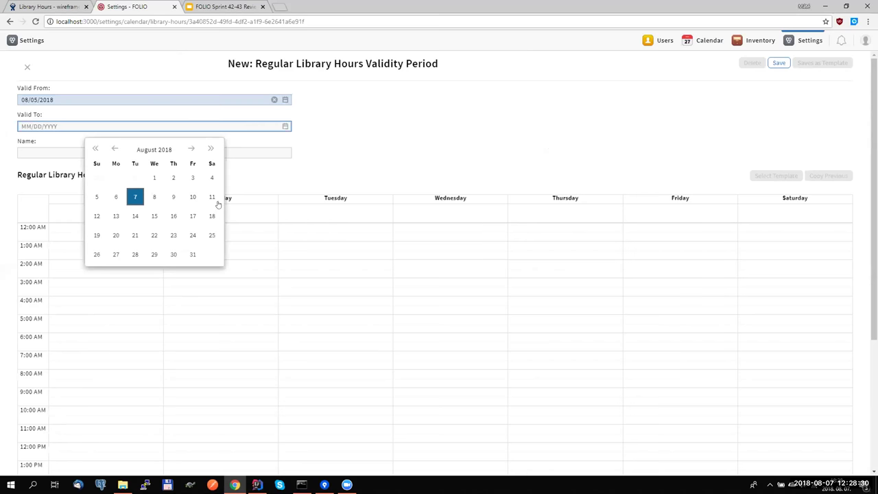
pyautogui.click(212, 198)
# Step: Name the new period 'Test 1'
pyautogui.click(136, 153)
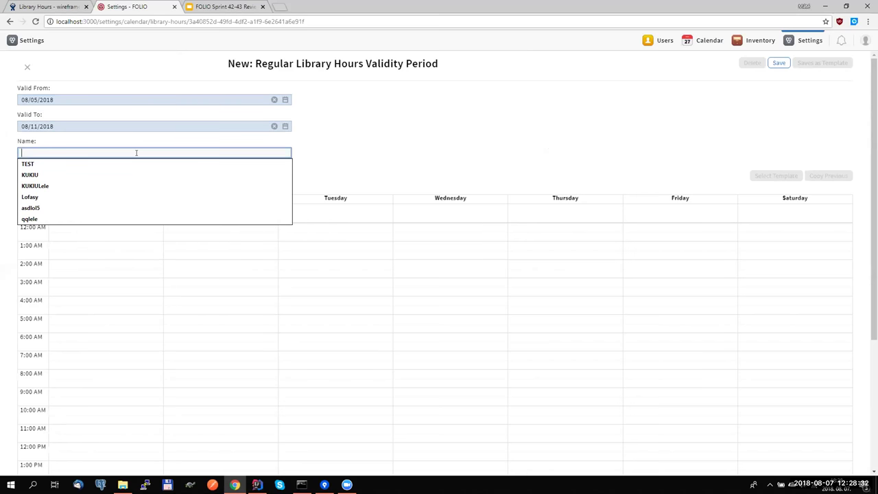
pyautogui.write('Tets')
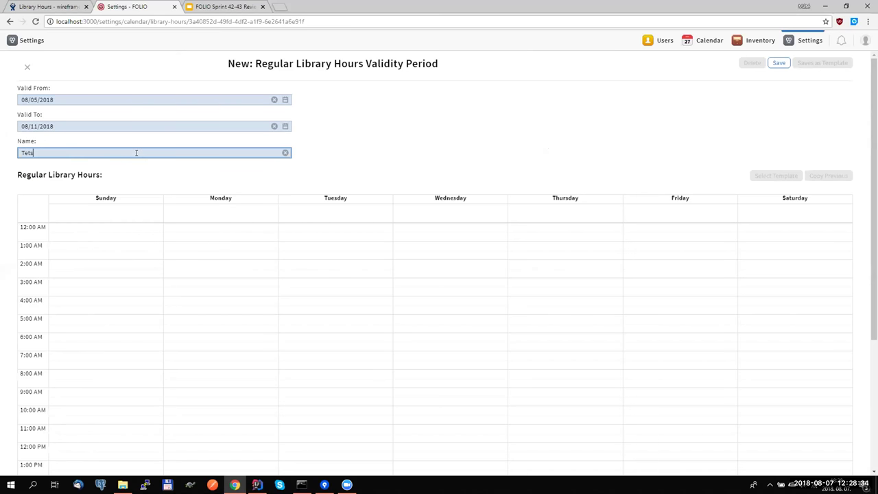
pyautogui.press('BackSpace')
pyautogui.press('BackSpace')
pyautogui.write('st 1')
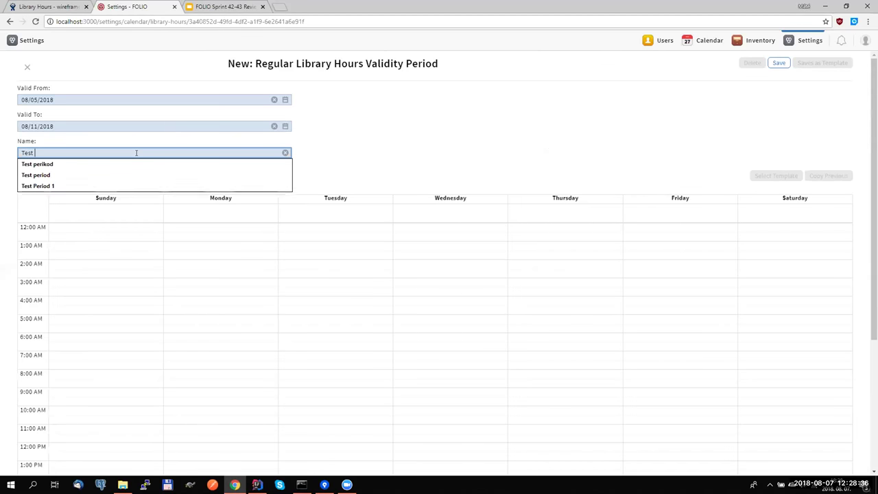
pyautogui.click(469, 147)
pyautogui.scroll(-1, 412, 117)
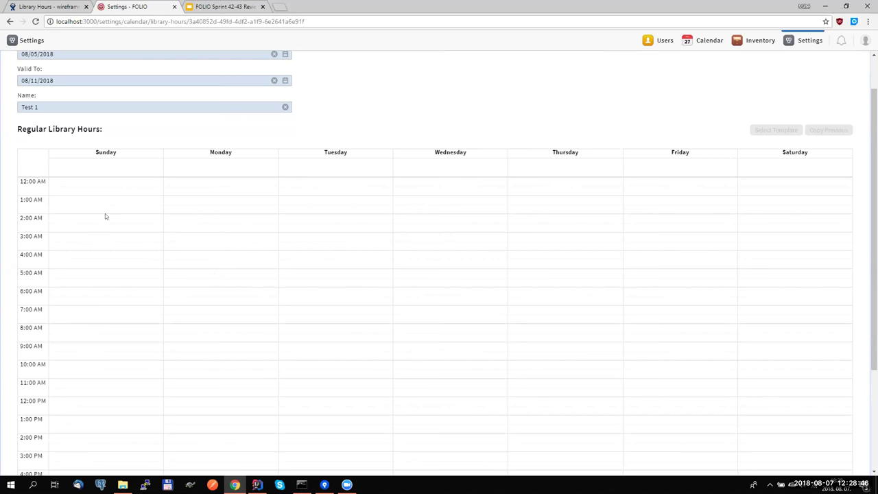
# Step: Add Sunday hours 2–10 AM, Monday all day, and Wednesday hours 1–4:30 AM
pyautogui.moveTo(94, 218); pyautogui.dragTo(87, 359)
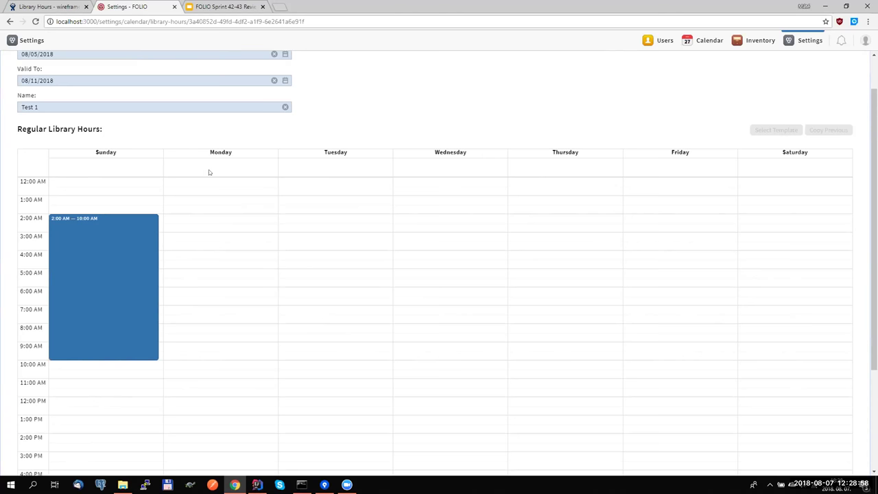
pyautogui.click(215, 166)
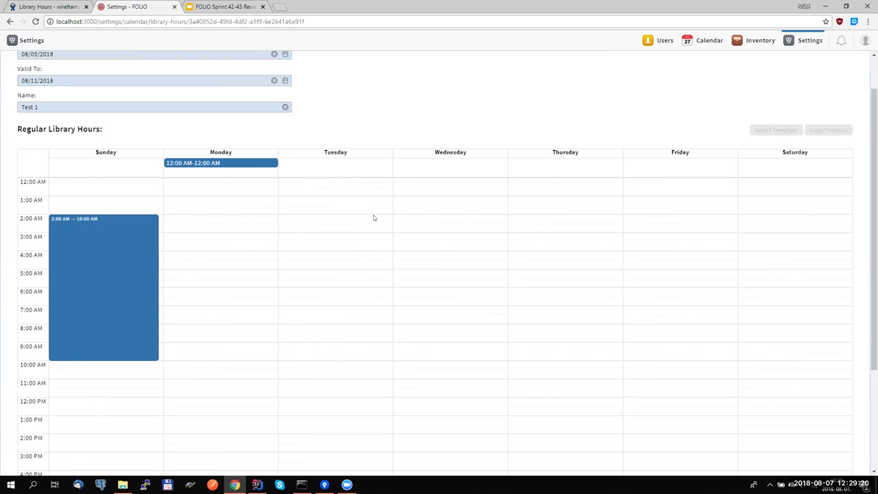
pyautogui.moveTo(449, 204); pyautogui.dragTo(455, 260)
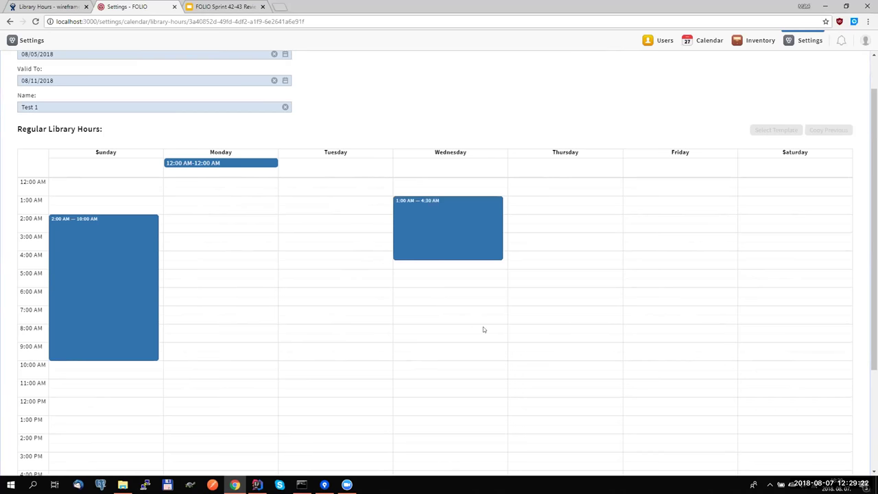
# Step: Create Thursday hours of 8 AM to 12 PM by moving and shortening an extra block
pyautogui.moveTo(442, 291); pyautogui.dragTo(428, 394)
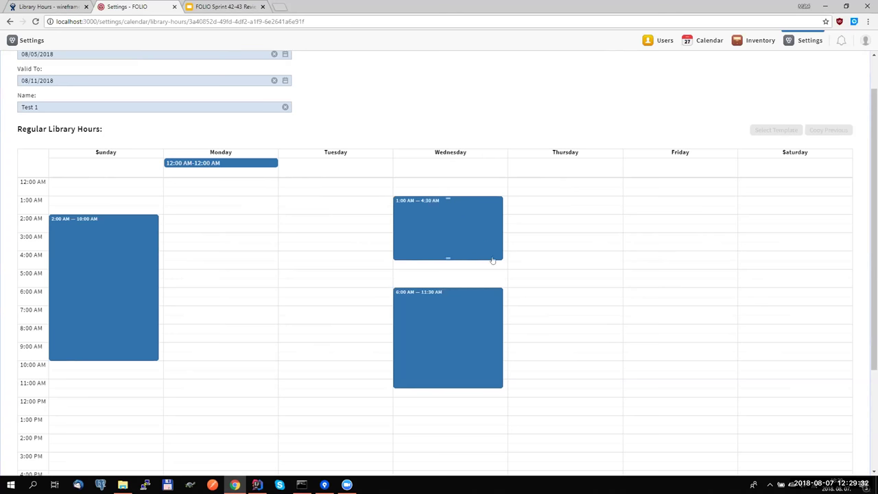
pyautogui.scroll(-1, 553, 265)
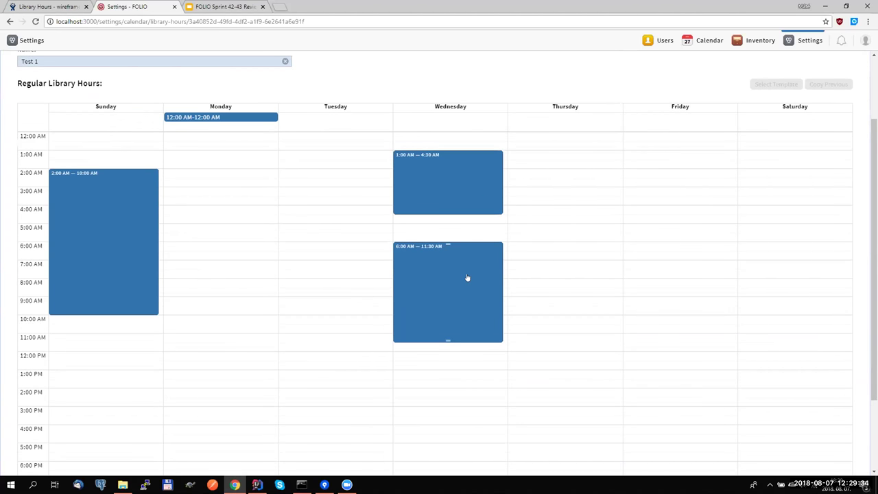
pyautogui.moveTo(465, 281); pyautogui.dragTo(609, 230)
pyautogui.scroll(-1, 595, 339)
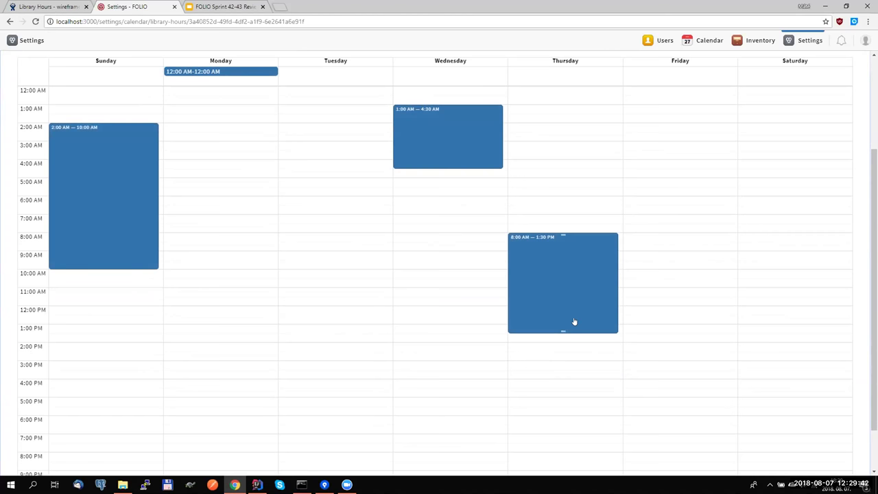
pyautogui.moveTo(568, 329); pyautogui.dragTo(561, 302)
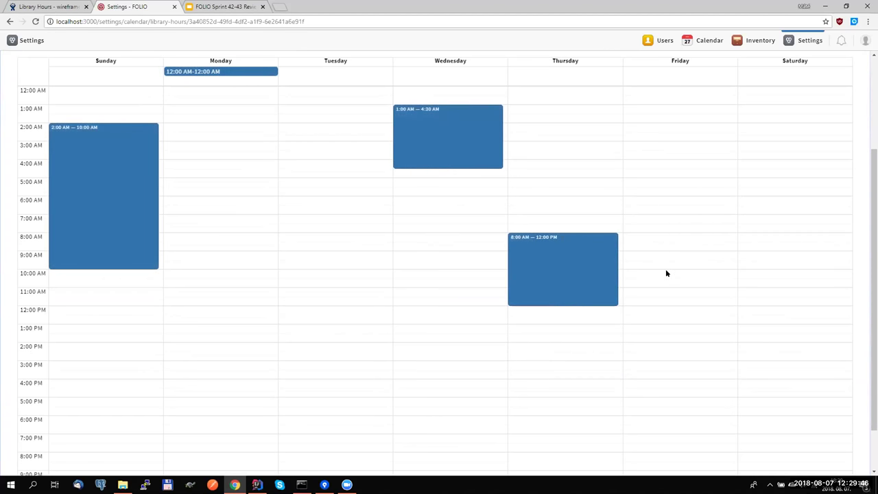
pyautogui.scroll(3, 704, 173)
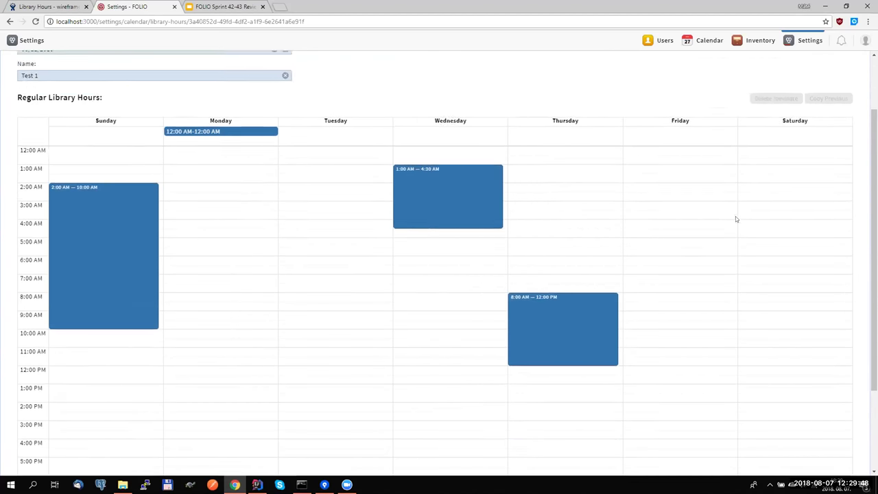
# Step: Save the Test 1 period and begin another new period for Circ Desk 1
pyautogui.click(773, 63)
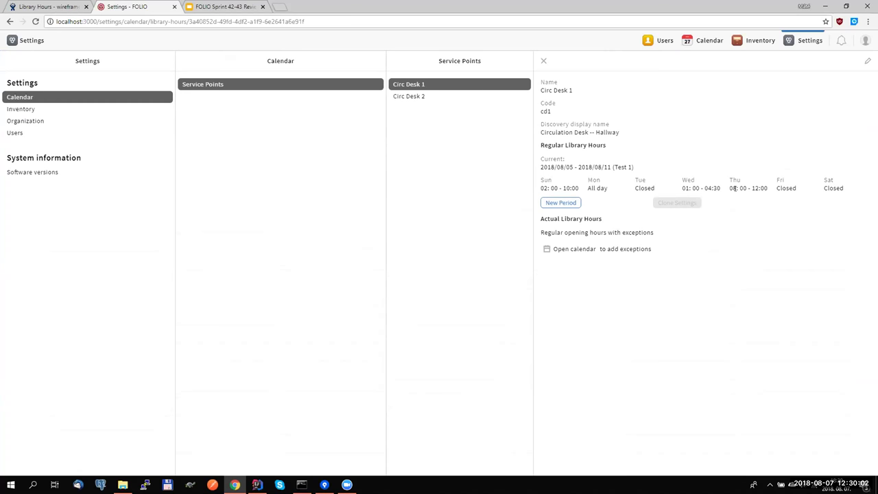
pyautogui.click(561, 203)
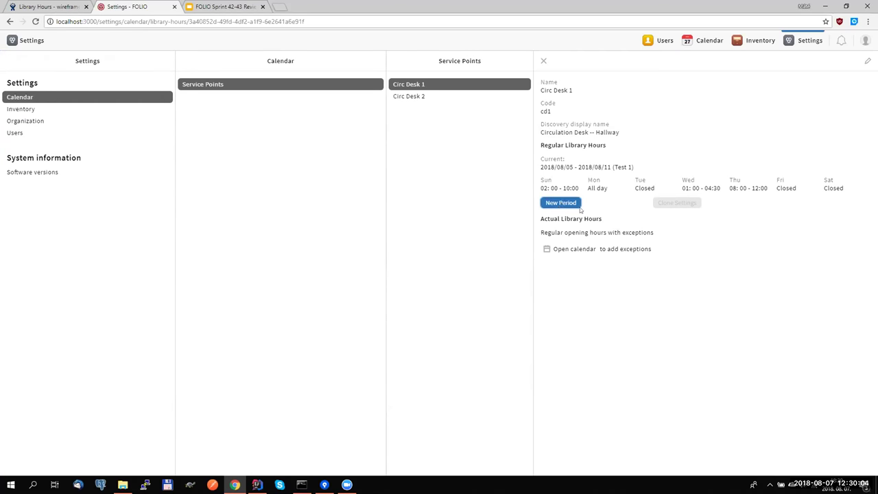
# Step: Set the new period's validity from 08/12/2018 to 08/18/2018
pyautogui.click(83, 102)
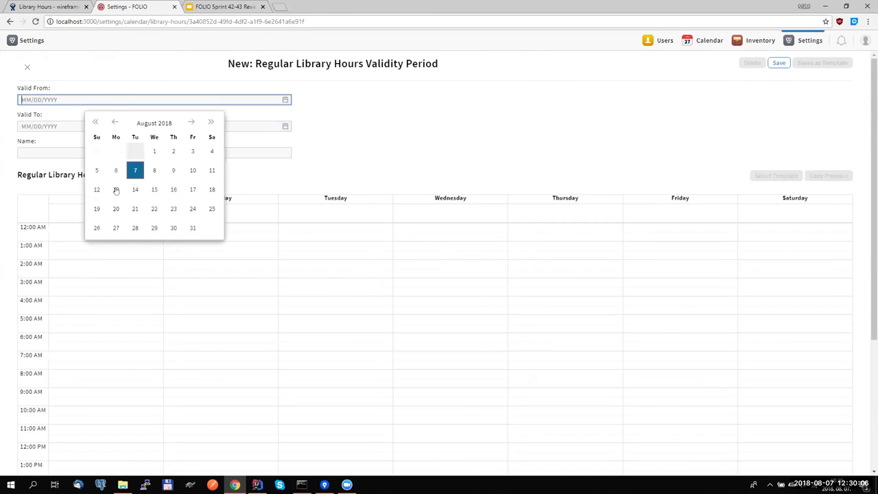
pyautogui.click(97, 189)
pyautogui.click(66, 126)
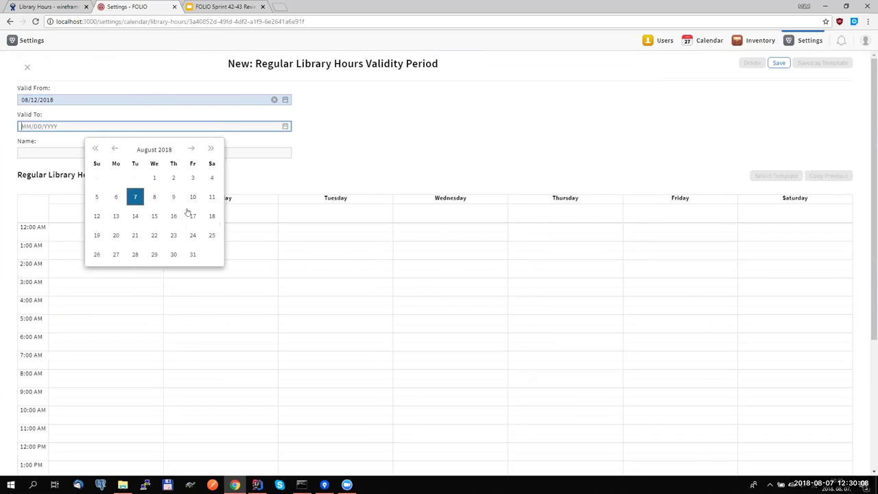
pyautogui.click(212, 217)
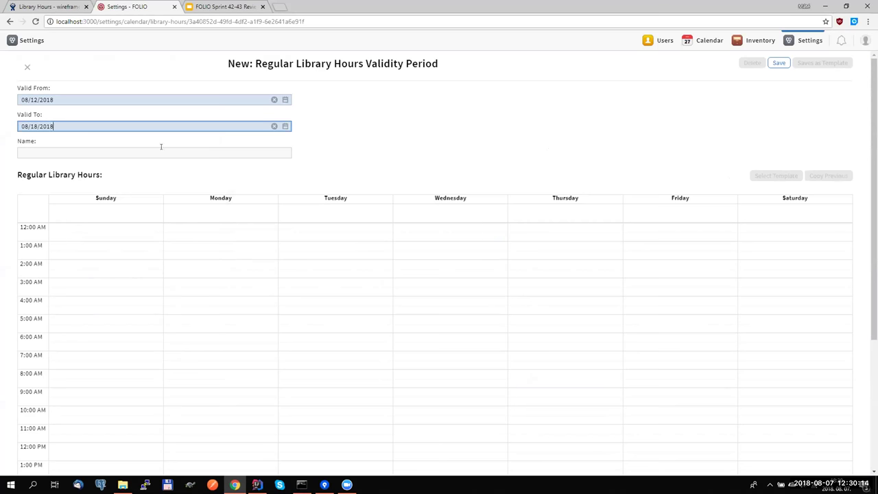
pyautogui.click(91, 100)
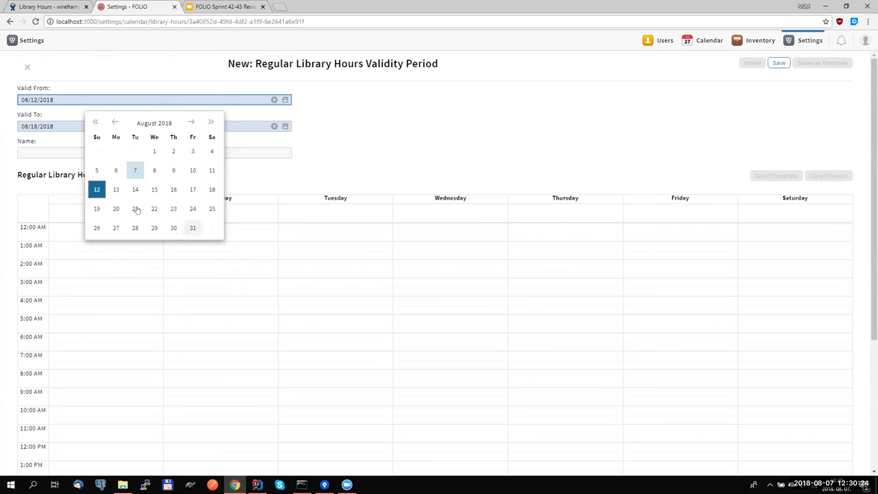
pyautogui.click(88, 193)
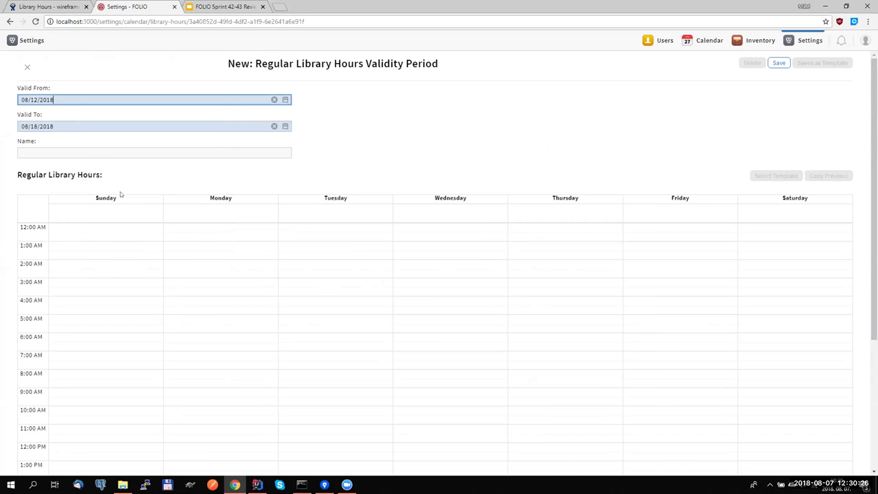
# Step: Name the period TEST, add Sunday hours 2:00–6:30 AM, and save it
pyautogui.click(67, 157)
pyautogui.click(77, 160)
pyautogui.moveTo(103, 263); pyautogui.dragTo(202, 343)
pyautogui.click(778, 63)
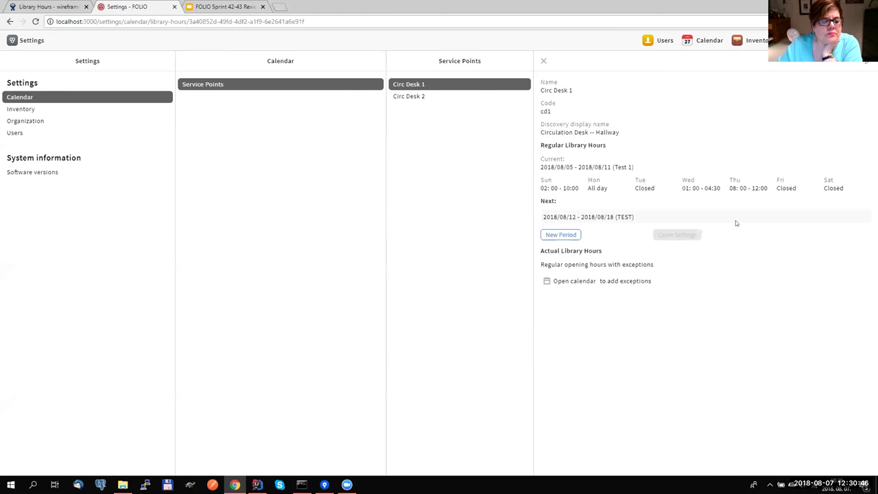
pyautogui.hotkey('alt', 'Tab')
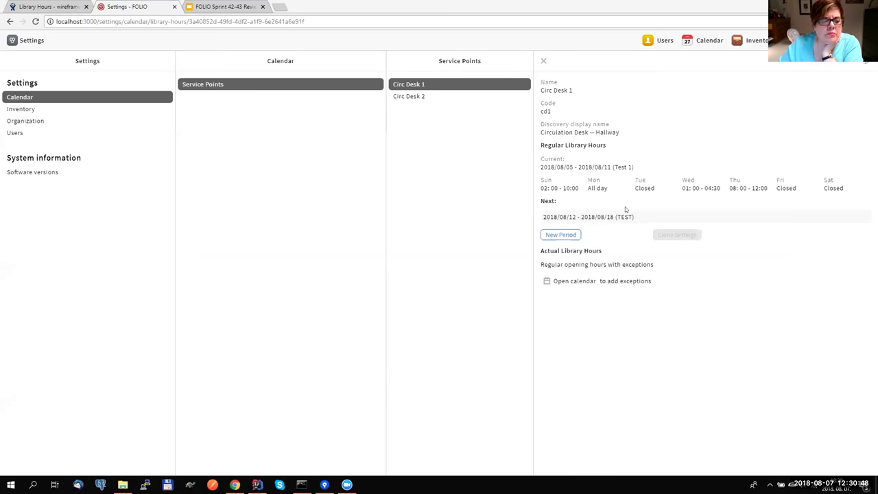
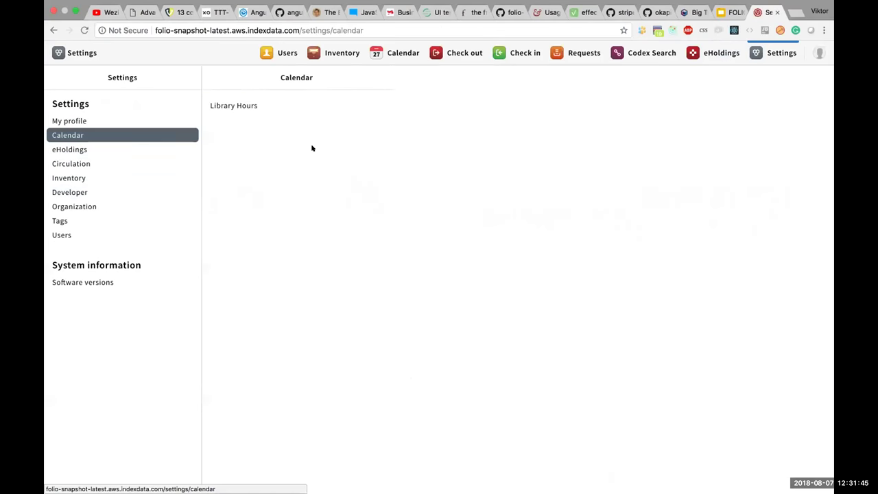
# Step: Open Change Password from the user avatar menu, leaving its three password fields empty
pyautogui.click(816, 56)
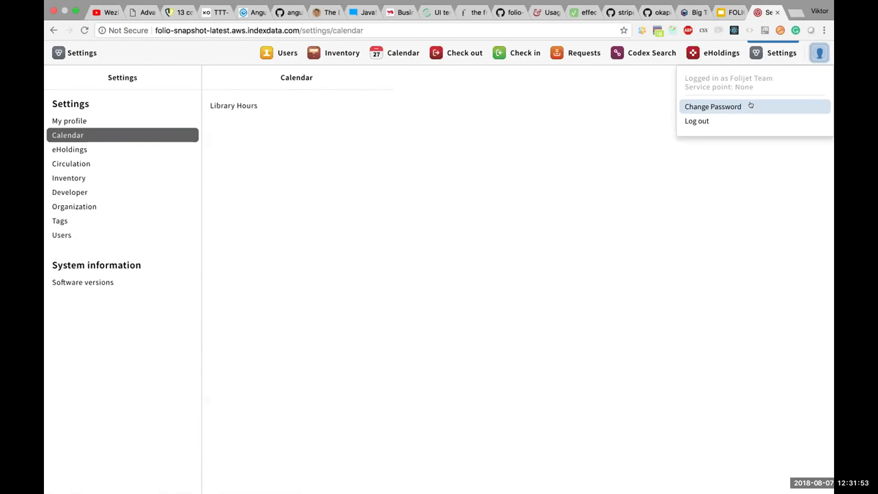
pyautogui.click(751, 106)
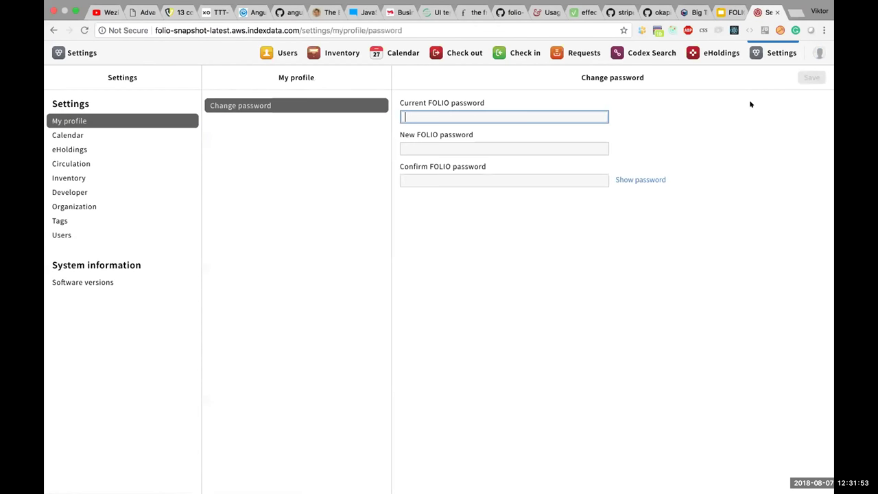
pyautogui.click(511, 232)
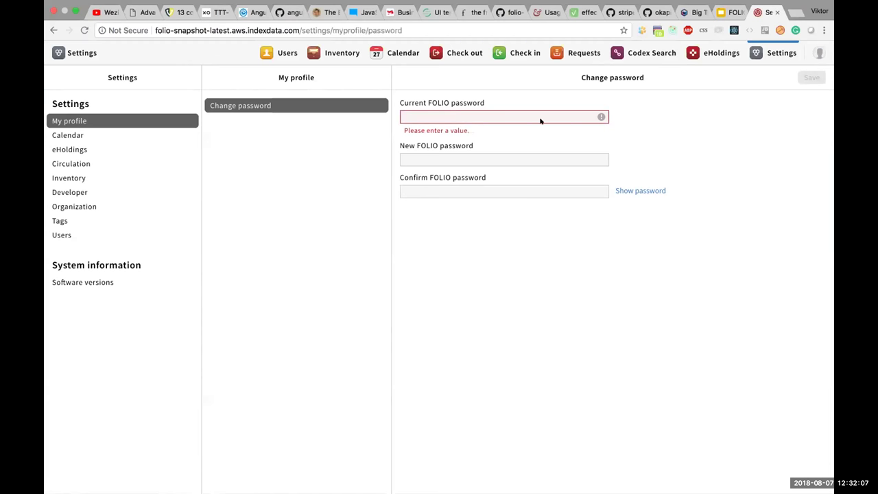
pyautogui.press('Tab')
pyautogui.press('Tab')
pyautogui.press('Tab')
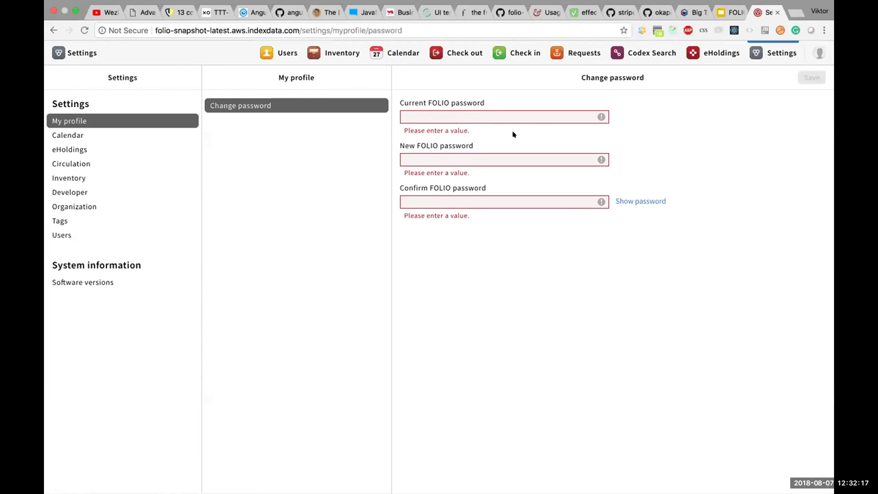
pyautogui.click(492, 114)
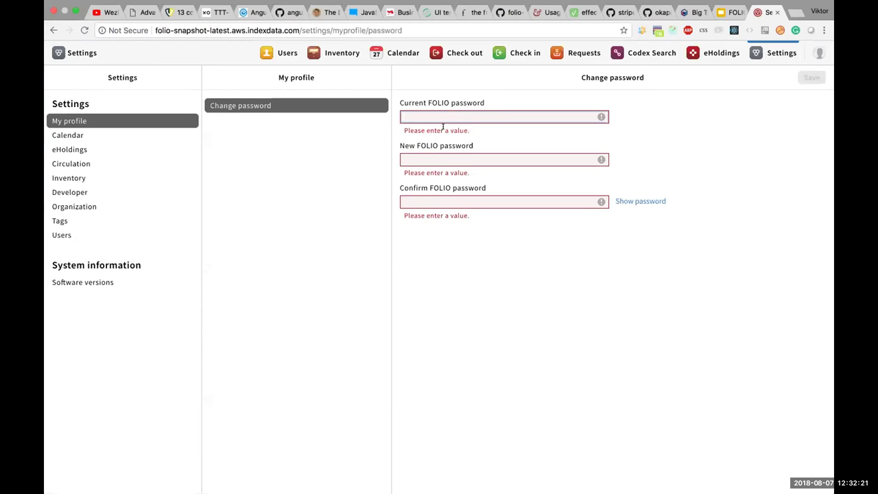
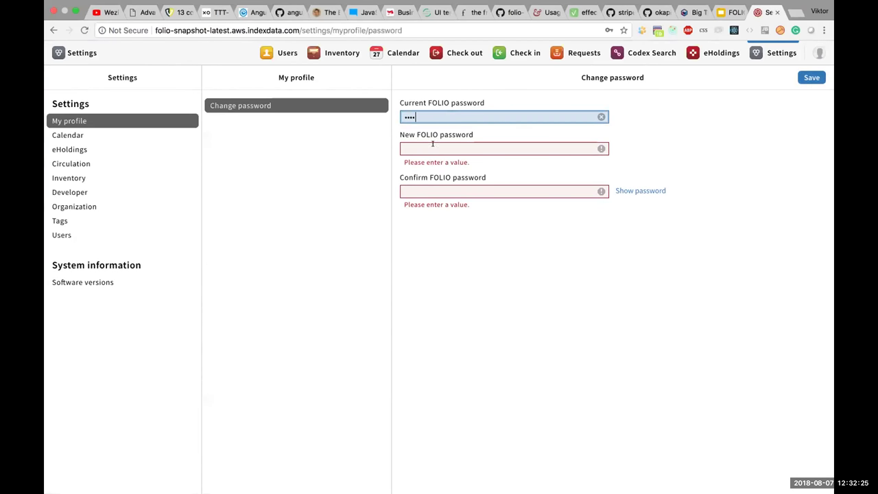
# Step: Enter the current password, staying on the unsaved form via Keep editing, and correct the wrong entry
pyautogui.click(91, 137)
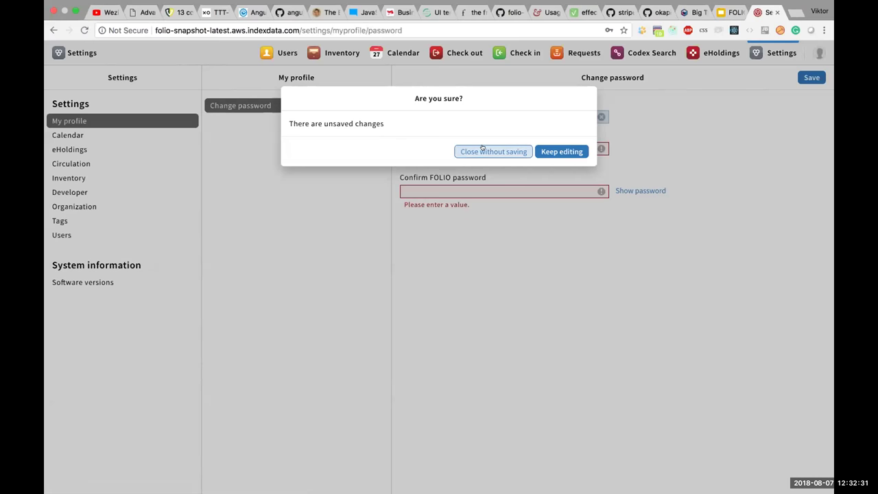
pyautogui.click(550, 151)
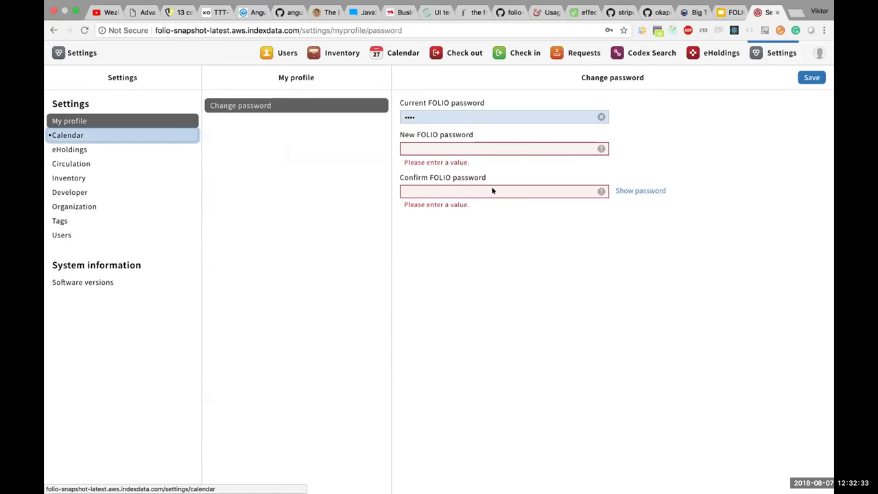
pyautogui.click(484, 177)
pyautogui.click(463, 116)
pyautogui.press('BackSpace')
pyautogui.press('BackSpace')
pyautogui.press('BackSpace')
pyautogui.press('BackSpace')
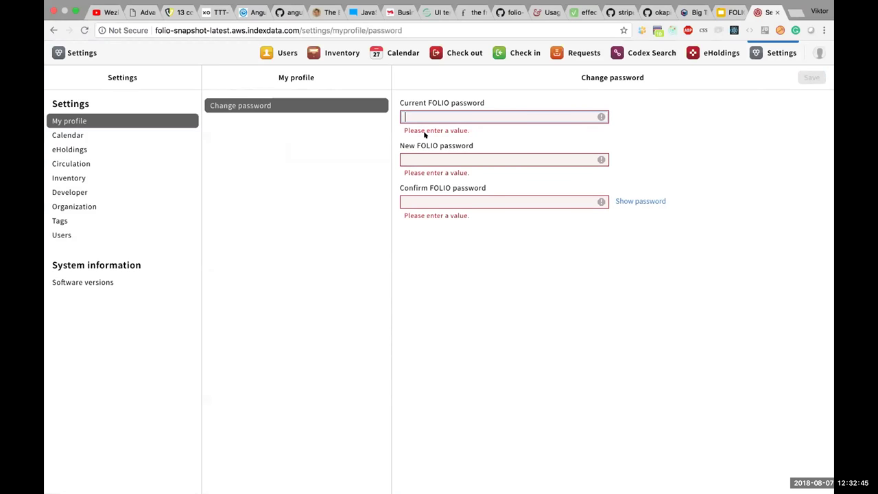
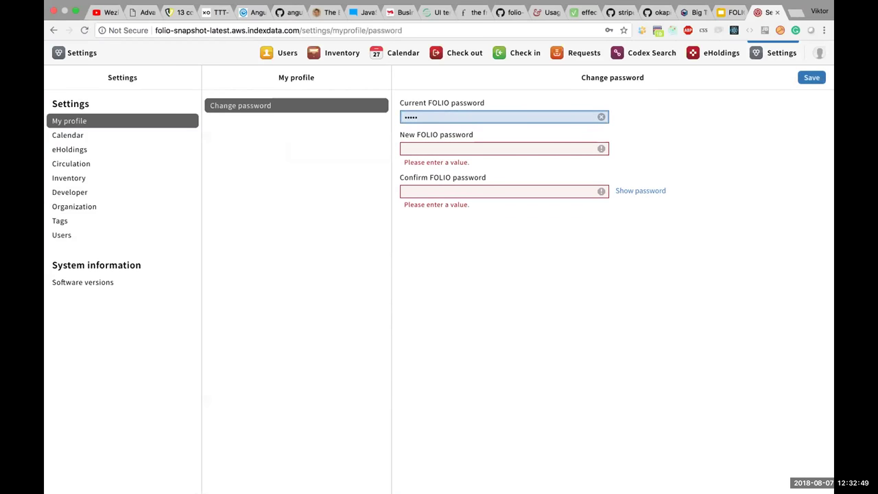
# Step: Make a first attempt at the new and confirm password entries, leaving them mismatched
pyautogui.click(416, 147)
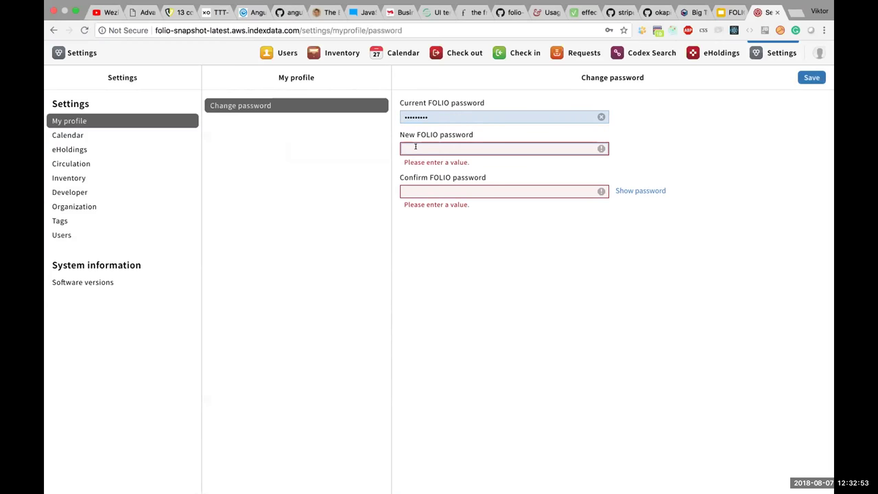
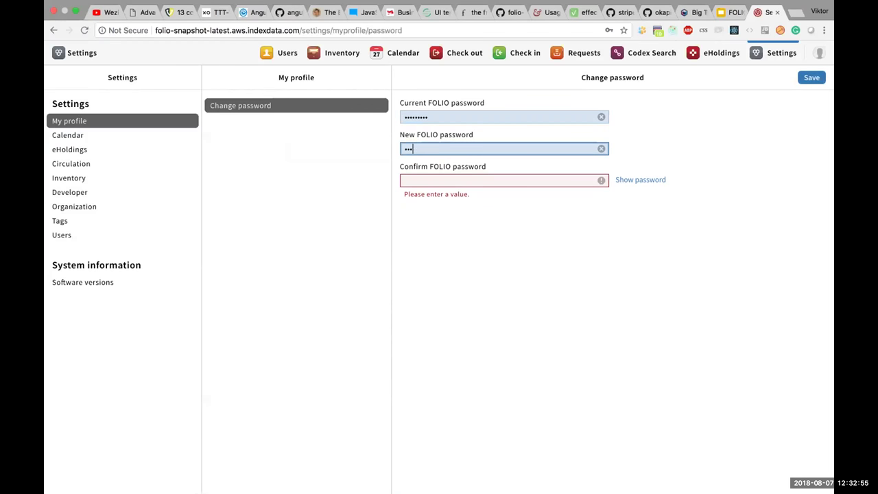
pyautogui.press('Tab')
pyautogui.write('1')
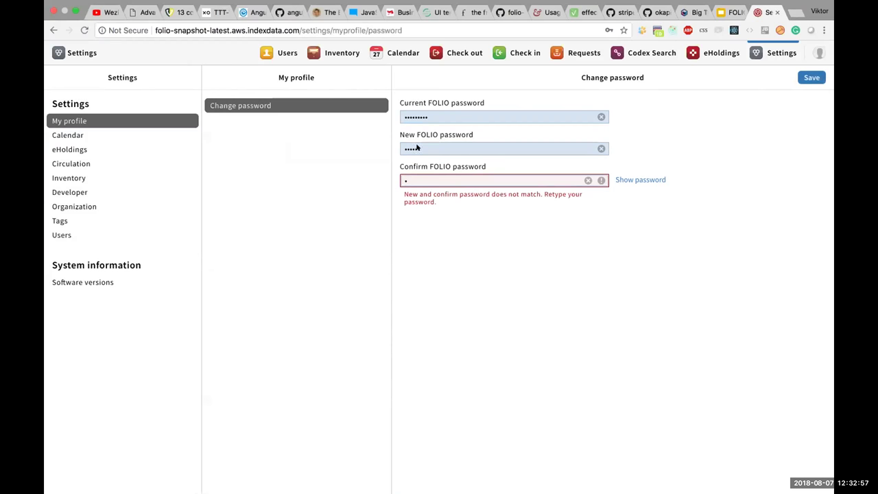
pyautogui.moveTo(403, 194); pyautogui.dragTo(451, 199)
pyautogui.click(433, 203)
pyautogui.click(444, 203)
pyautogui.click(452, 200)
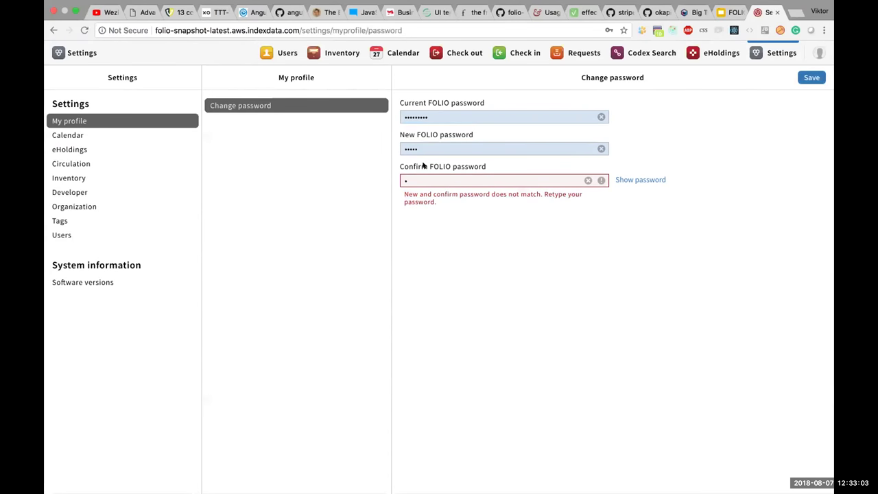
pyautogui.moveTo(400, 192); pyautogui.dragTo(433, 200)
pyautogui.click(433, 199)
pyautogui.click(424, 180)
pyautogui.moveTo(435, 197); pyautogui.dragTo(400, 192)
pyautogui.click(400, 192)
# Step: Retype the same new password in both the New and Confirm fields so they match
pyautogui.doubleClick(432, 146)
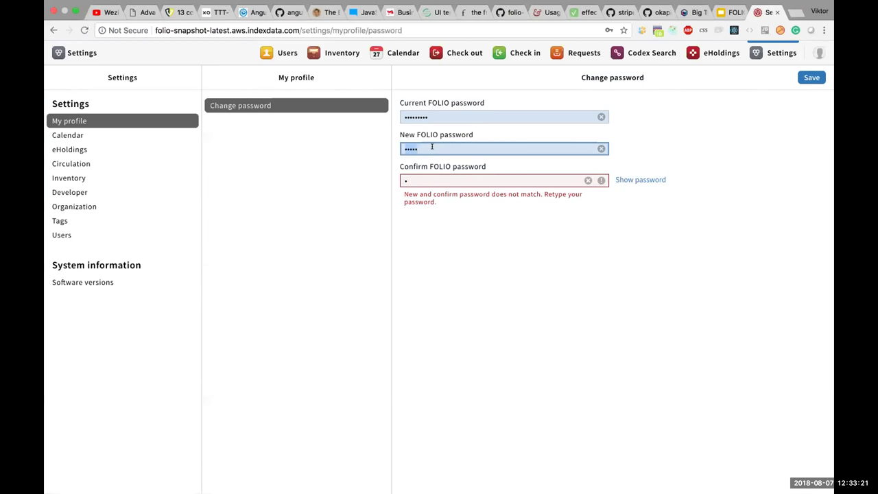
pyautogui.press('Tab')
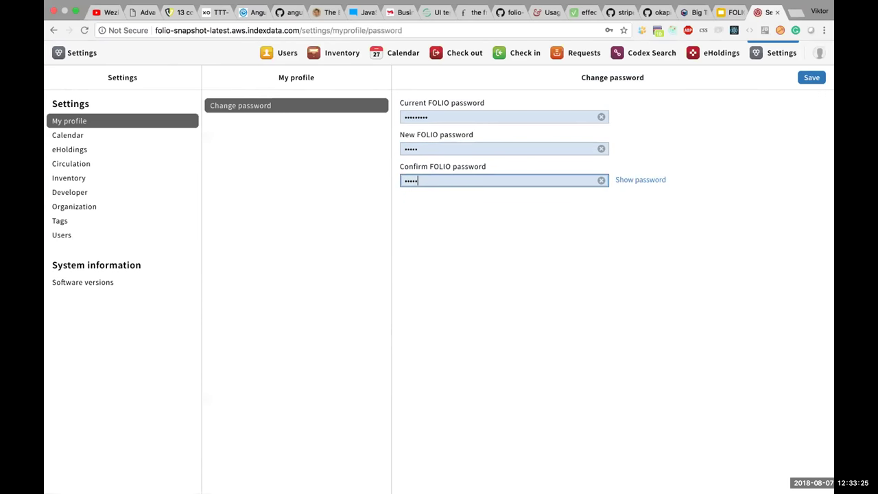
pyautogui.click(443, 147)
pyautogui.write('1')
pyautogui.click(433, 179)
pyautogui.write('1')
pyautogui.click(473, 217)
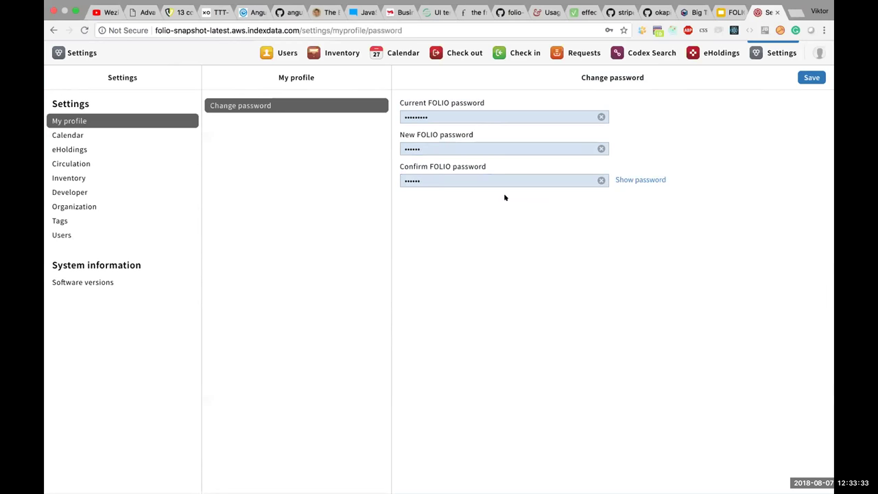
# Step: Toggle Show password and Hide password to verify the entries, leaving them masked
pyautogui.click(638, 181)
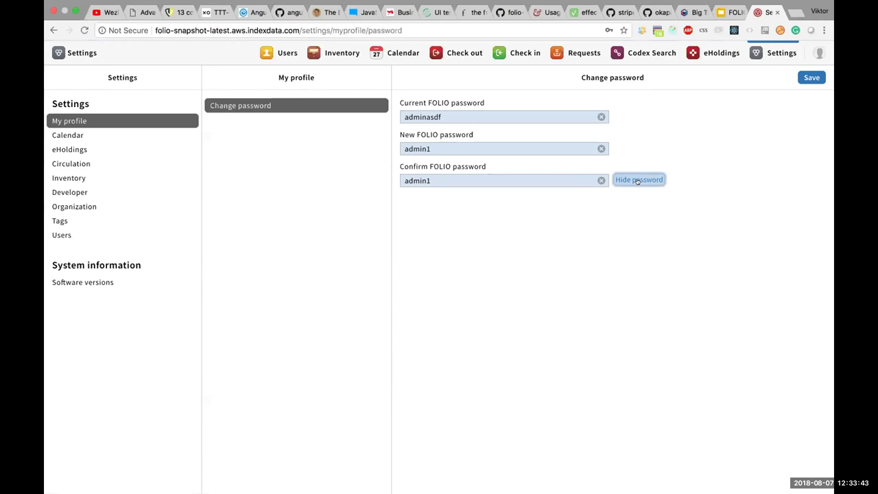
pyautogui.click(638, 180)
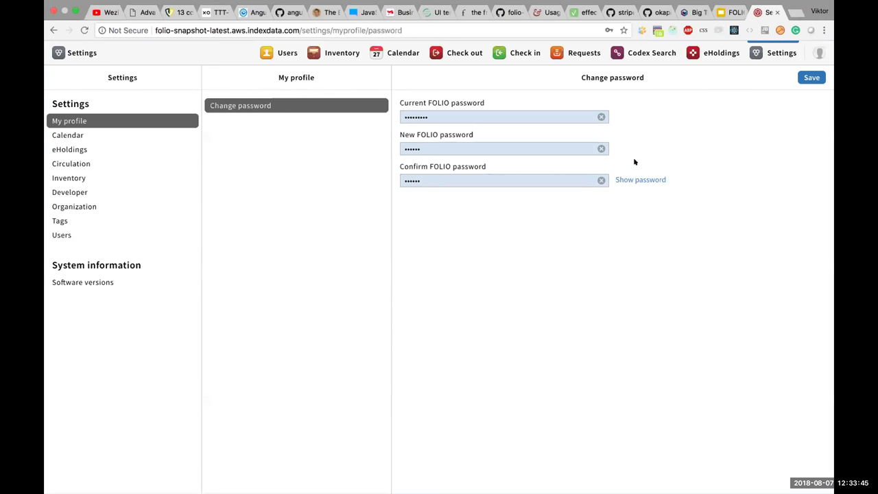
pyautogui.click(631, 178)
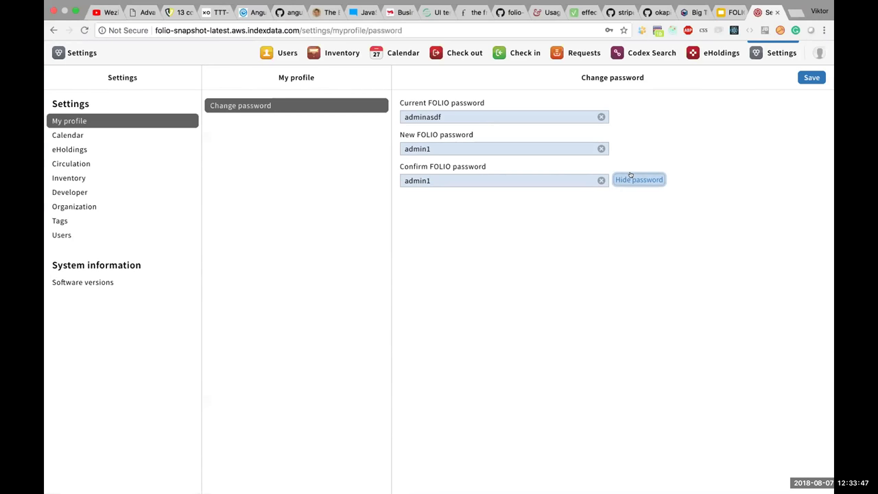
pyautogui.click(631, 177)
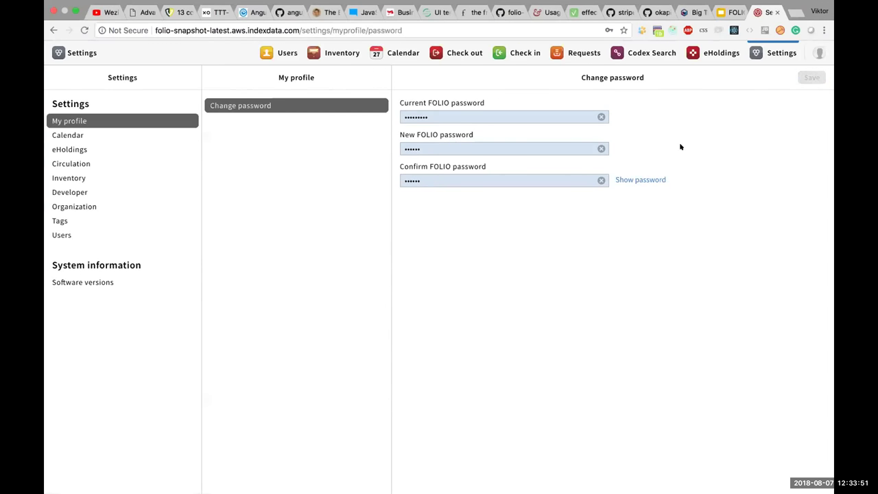
# Step: Open Chrome's developer tools, resize the panel, and reload the page
pyautogui.rightClick(590, 287)
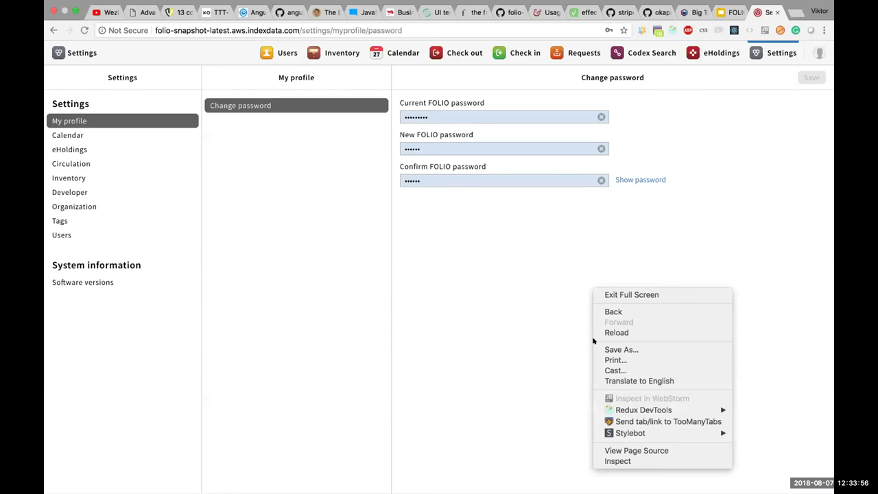
pyautogui.click(610, 461)
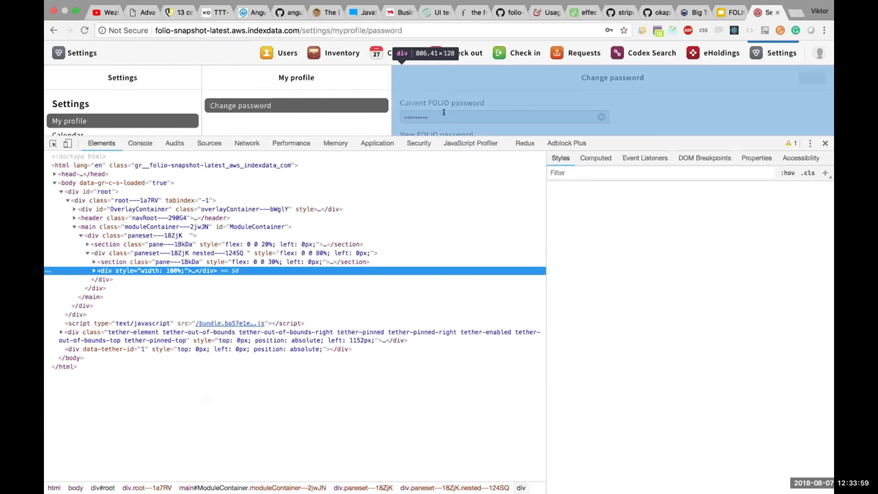
pyautogui.moveTo(567, 408); pyautogui.dragTo(513, 276)
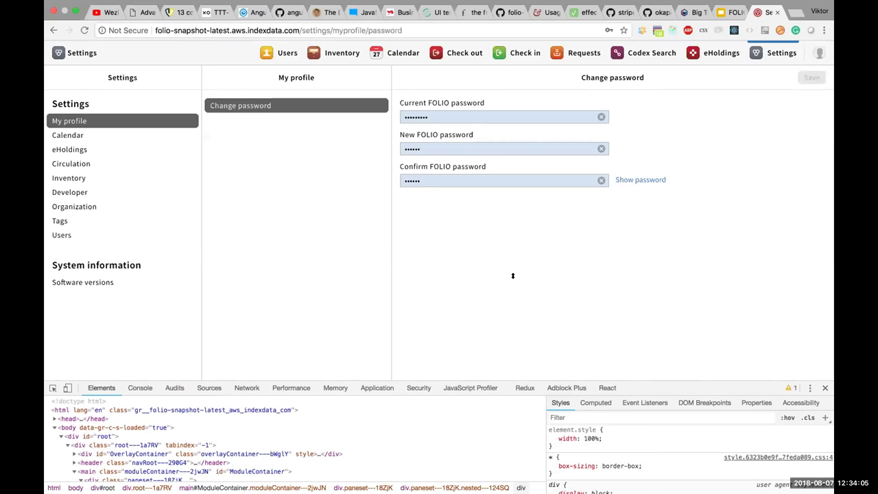
pyautogui.press('super+r')
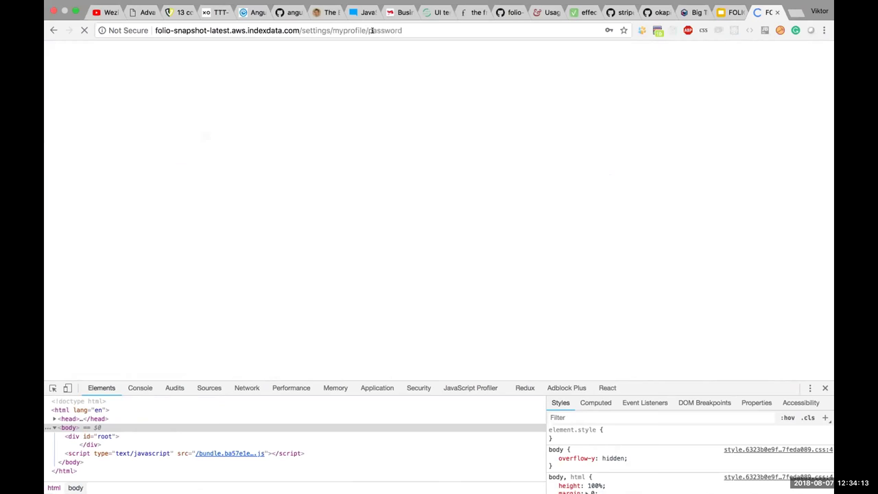
# Step: Remove the settings path from the address bar and load the bare FOLIO site
pyautogui.click(435, 30)
pyautogui.click(288, 157)
pyautogui.moveTo(299, 30); pyautogui.dragTo(492, 32)
pyautogui.press('BackSpace')
pyautogui.press('Return')
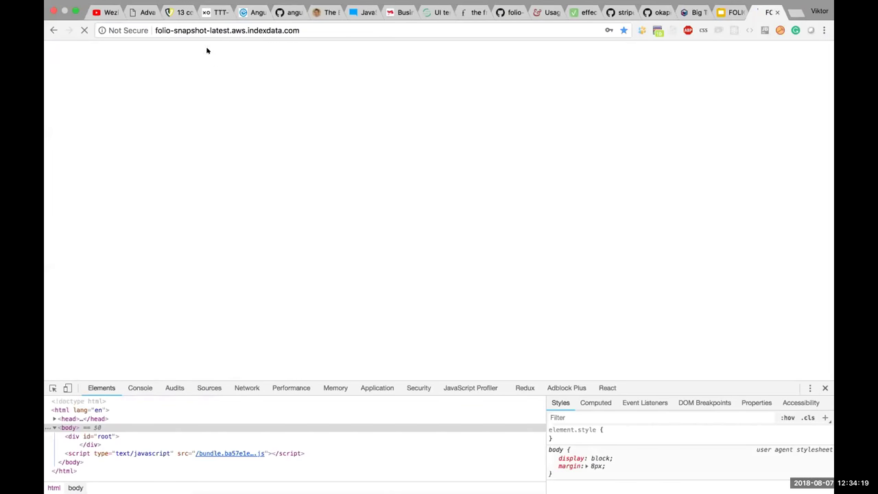
pyautogui.moveTo(207, 30); pyautogui.dragTo(336, 32)
pyautogui.click(302, 102)
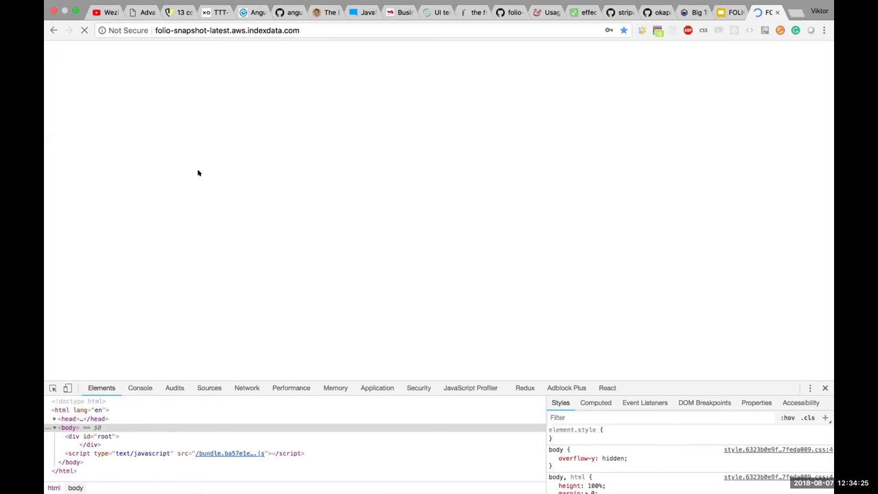
pyautogui.click(314, 28)
pyautogui.click(303, 30)
pyautogui.click(223, 86)
# Step: Open the Tesing snapshot bookmark from epam > Folio in a new tab, then show Settings on snapshot-latest
pyautogui.press('super+shift+b')
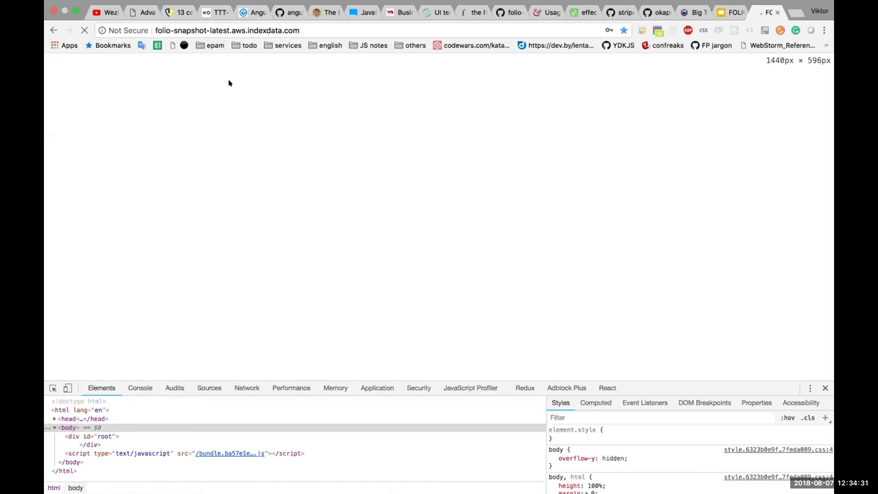
pyautogui.click(214, 45)
pyautogui.moveTo(371, 55)
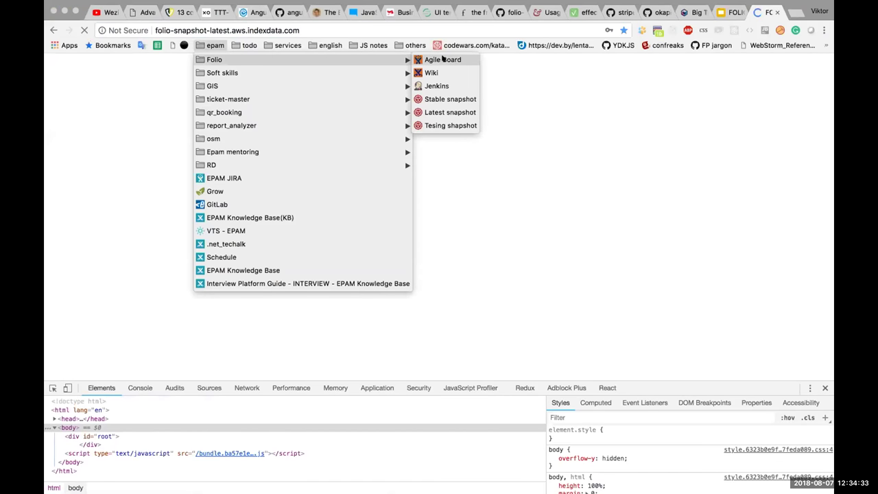
pyautogui.click(445, 125)
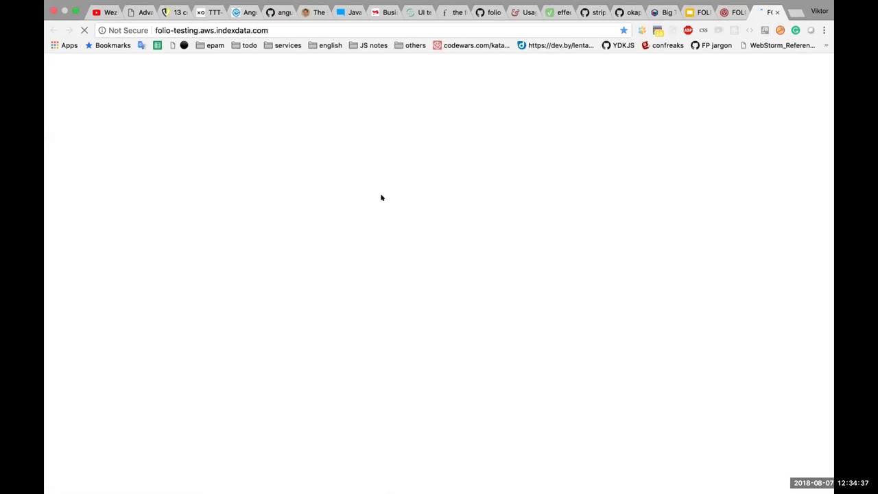
pyautogui.hotkey('ctrl', 'shift', 'Tab')
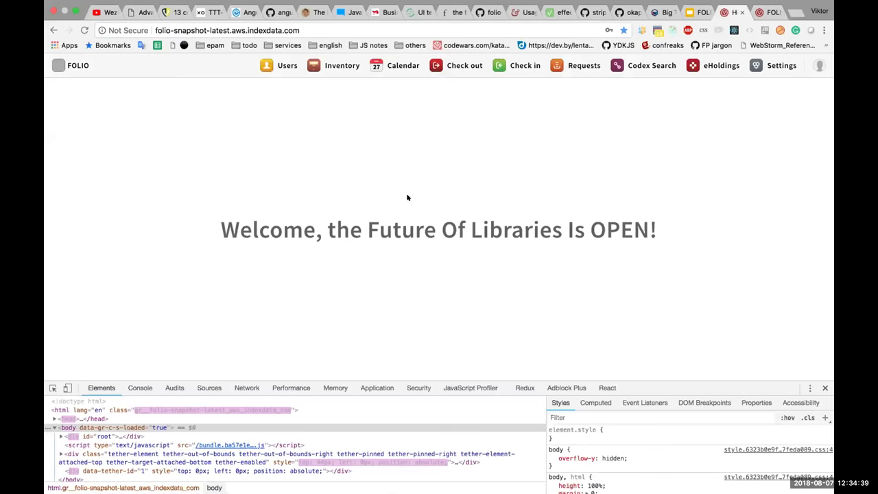
pyautogui.click(749, 66)
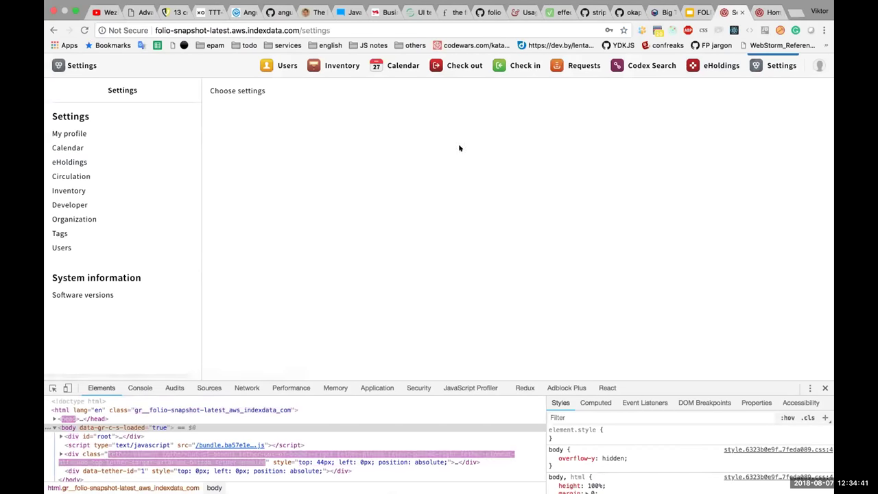
# Step: Open My profile > Change password and fill in the current, new and confirm passwords
pyautogui.click(96, 132)
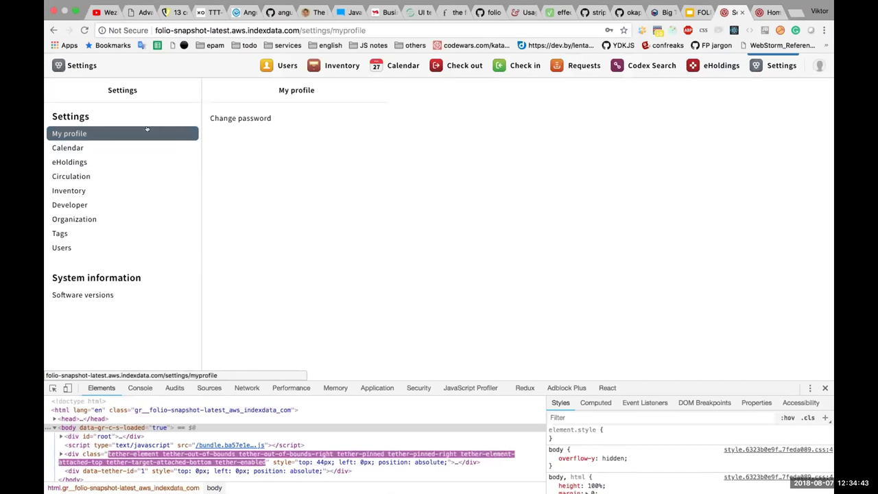
pyautogui.click(268, 119)
pyautogui.click(450, 120)
pyautogui.write('•••••')
pyautogui.press('Tab')
pyautogui.write('••••••')
pyautogui.press('Tab')
pyautogui.write('•••••')
# Step: Amend the current password, retype the confirm password, and submit the change
pyautogui.click(443, 128)
pyautogui.write('•')
pyautogui.press('Tab')
pyautogui.press('Tab')
pyautogui.write('••••••')
pyautogui.click(800, 92)
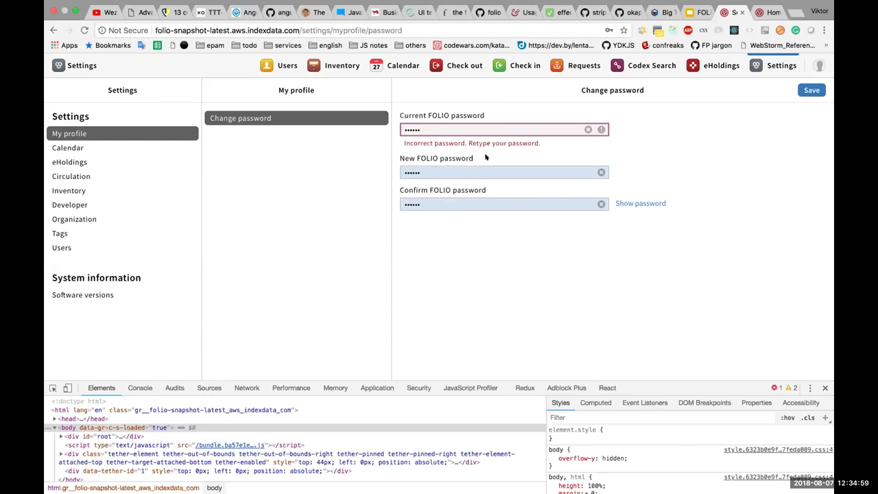
# Step: Show the passwords in plain text and remove the extra letter from the current password
pyautogui.tripleClick(406, 141)
pyautogui.click(411, 140)
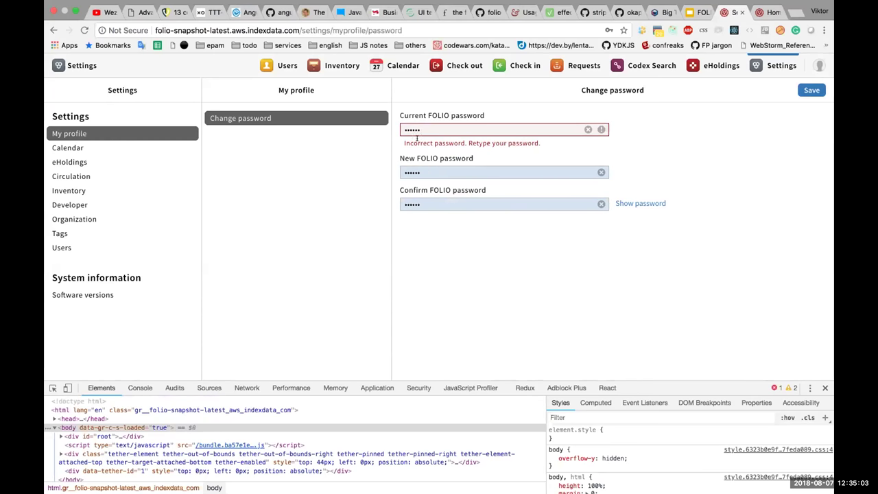
pyautogui.moveTo(400, 137); pyautogui.dragTo(547, 145)
pyautogui.click(542, 145)
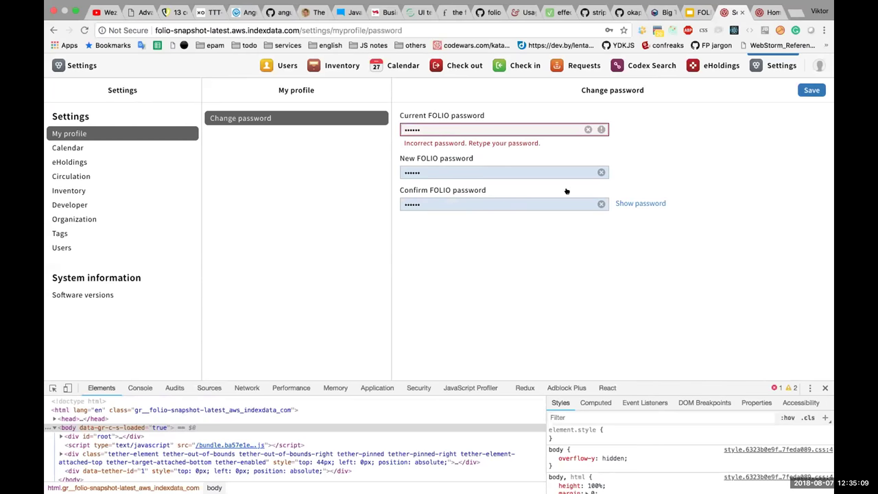
pyautogui.click(624, 203)
pyautogui.click(463, 118)
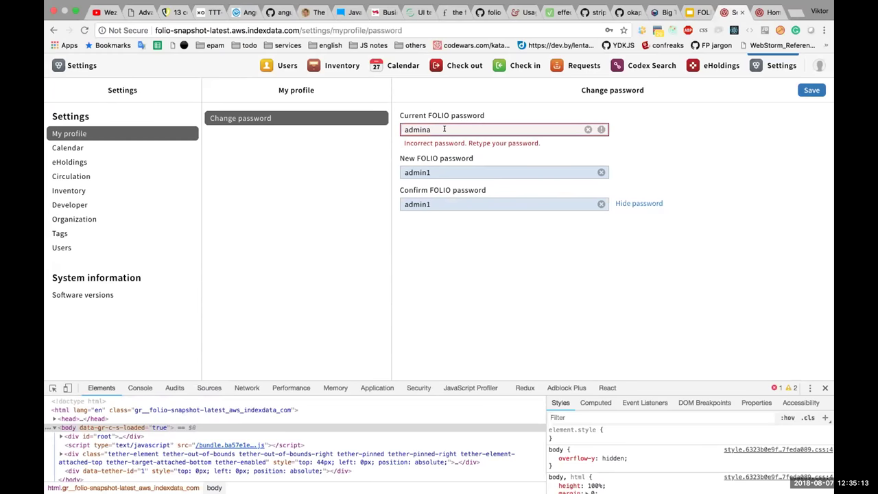
pyautogui.press('BackSpace')
pyautogui.doubleClick(413, 129)
pyautogui.click(426, 242)
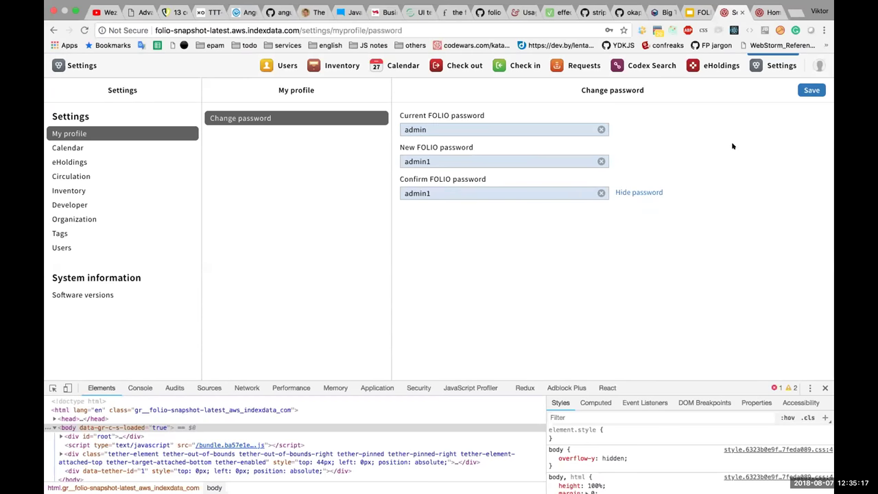
# Step: Save the new password, check the success message, and log out of FOLIO
pyautogui.click(809, 89)
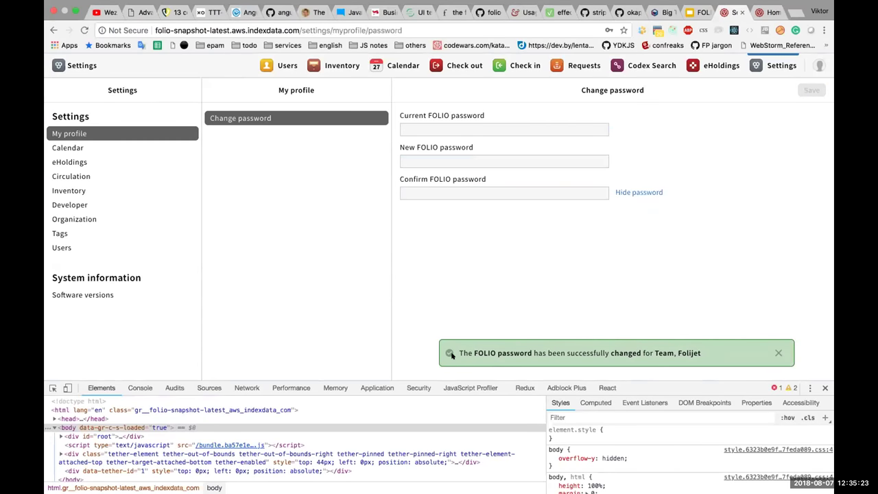
pyautogui.moveTo(451, 352); pyautogui.dragTo(702, 353)
pyautogui.click(701, 353)
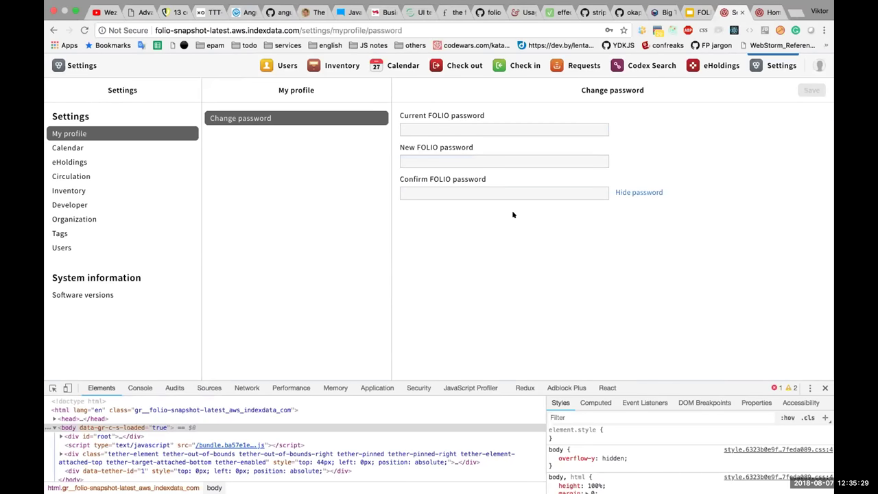
pyautogui.click(819, 65)
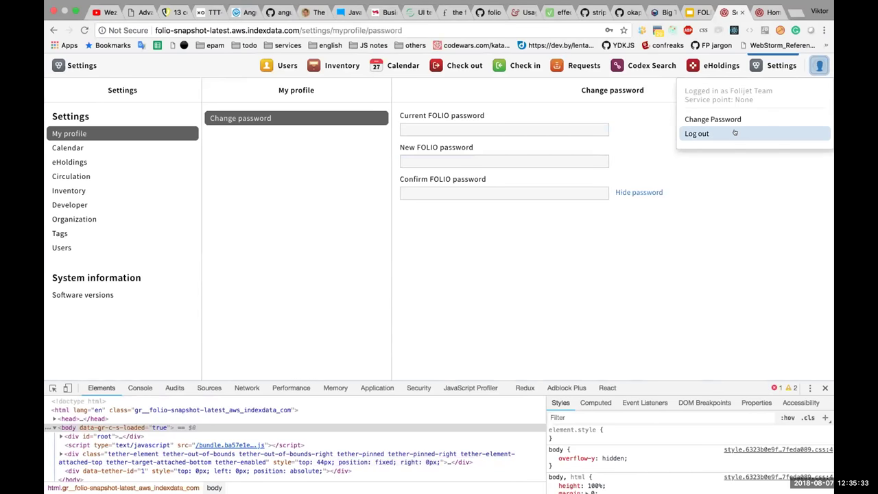
pyautogui.click(735, 132)
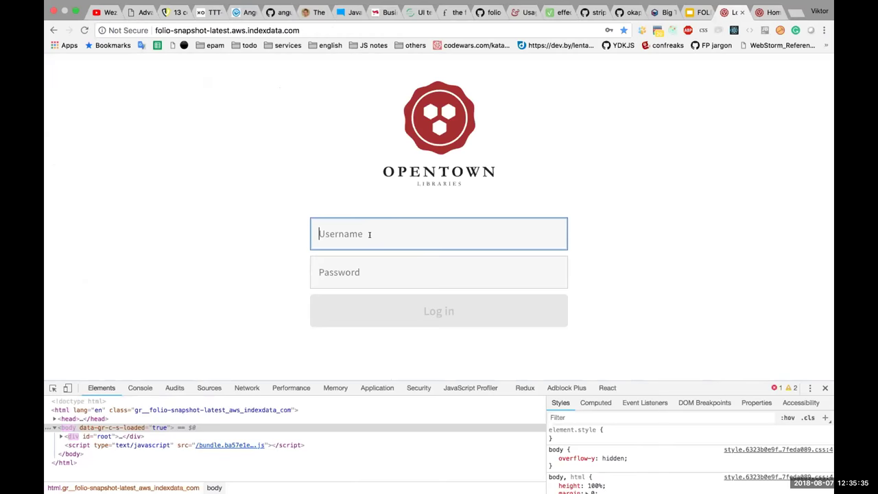
# Step: Log back in with the saved username and the new password
pyautogui.click(369, 234)
pyautogui.click(338, 271)
pyautogui.click(353, 274)
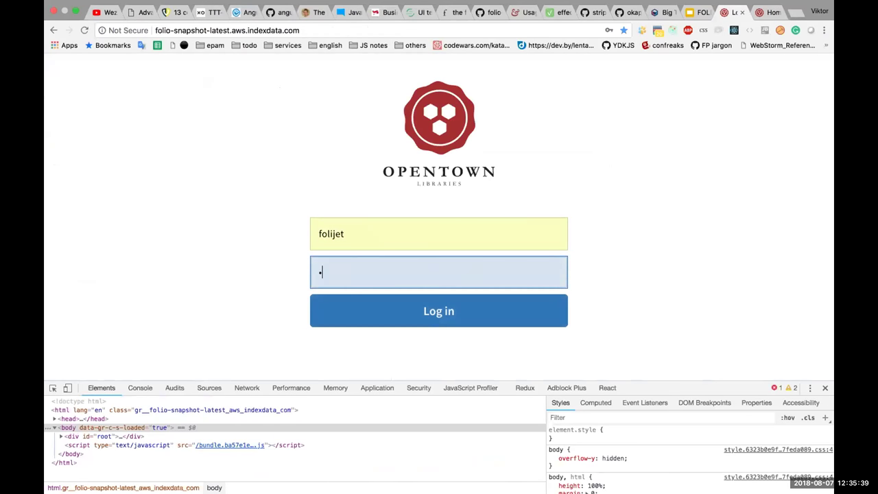
pyautogui.click(277, 296)
pyautogui.click(329, 263)
pyautogui.click(345, 268)
pyautogui.doubleClick(326, 274)
pyautogui.click(346, 313)
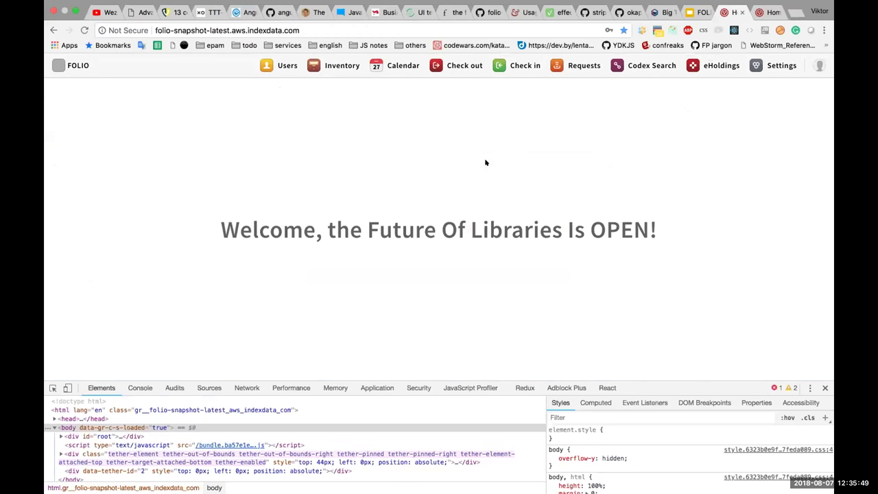
pyautogui.click(762, 68)
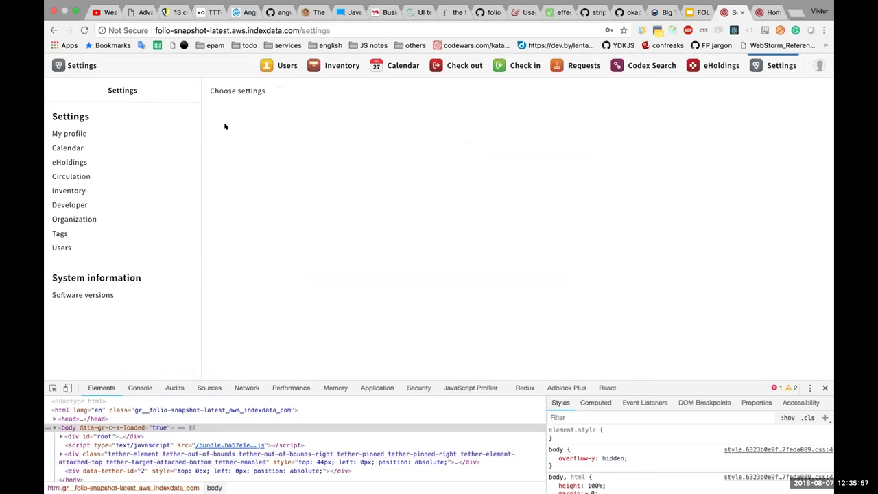
# Step: Open My profile from the Settings list and close the DevTools panel
pyautogui.moveTo(206, 85); pyautogui.dragTo(269, 92)
pyautogui.click(269, 92)
pyautogui.click(819, 66)
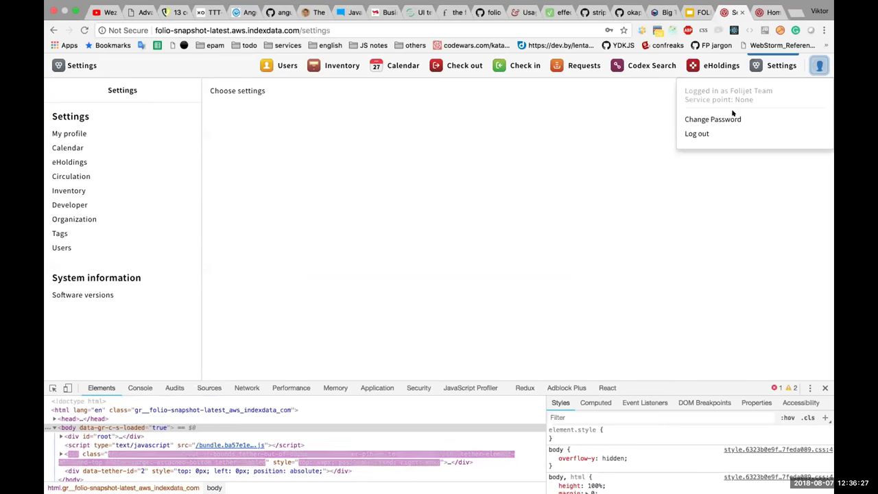
pyautogui.click(78, 133)
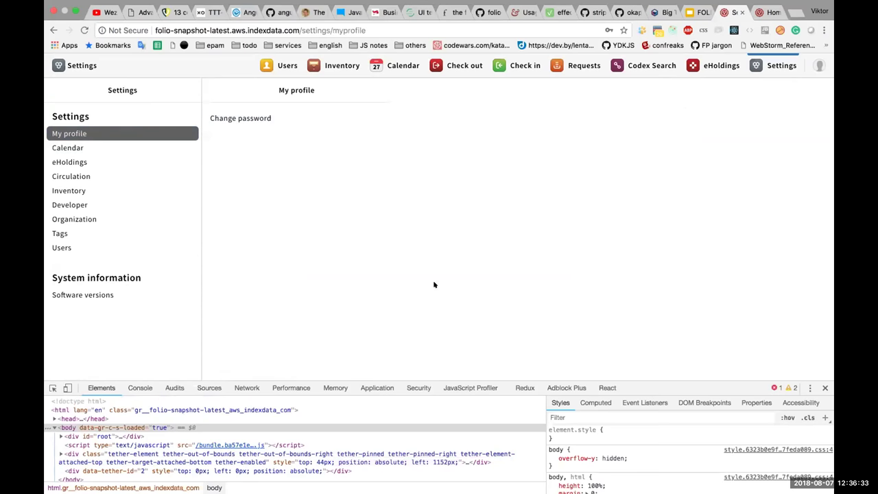
pyautogui.click(825, 388)
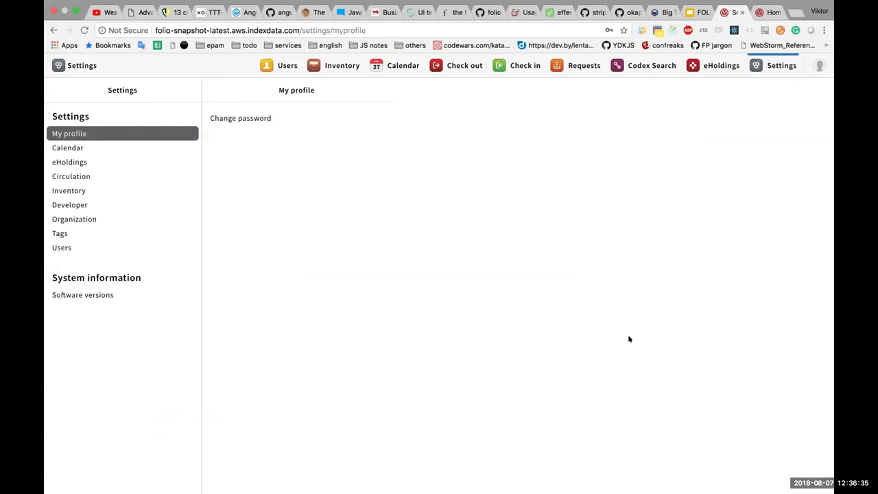
# Step: Advance the FOLIO Sprint 42-43 Review deck past the GOBI API slide to slide 32, Next Up
pyautogui.hotkey('ctrl', 'Left')
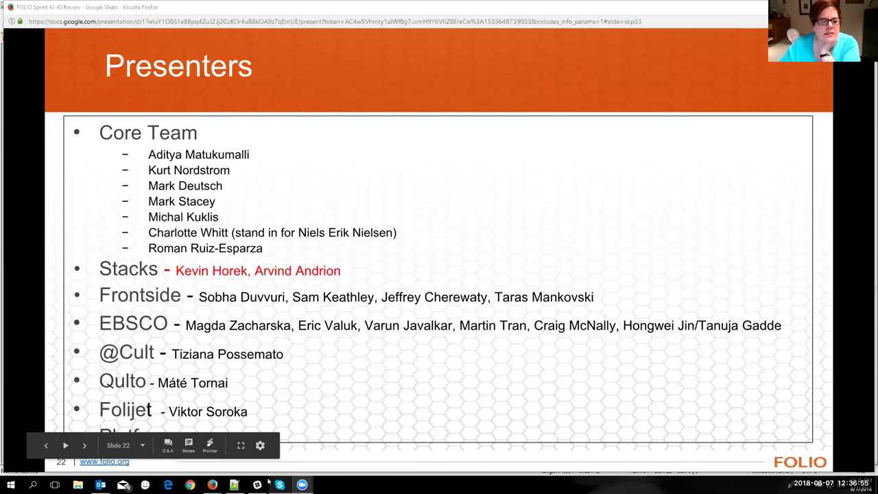
pyautogui.click(397, 396)
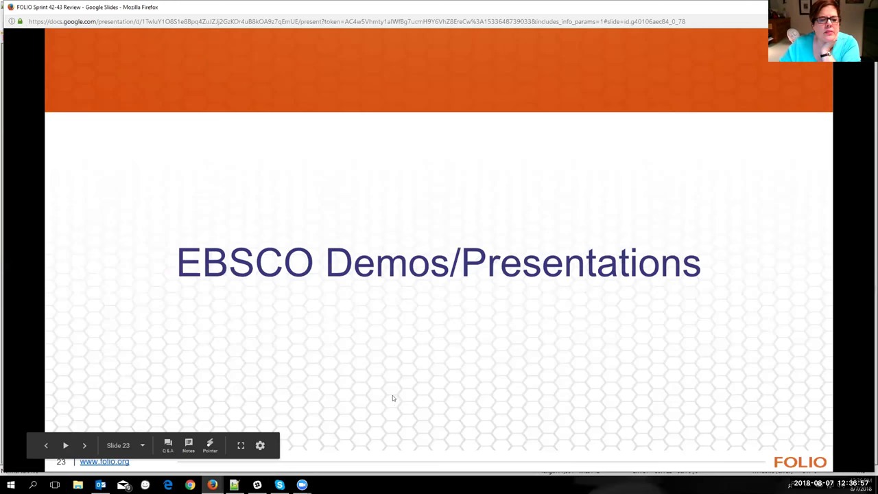
pyautogui.click(391, 392)
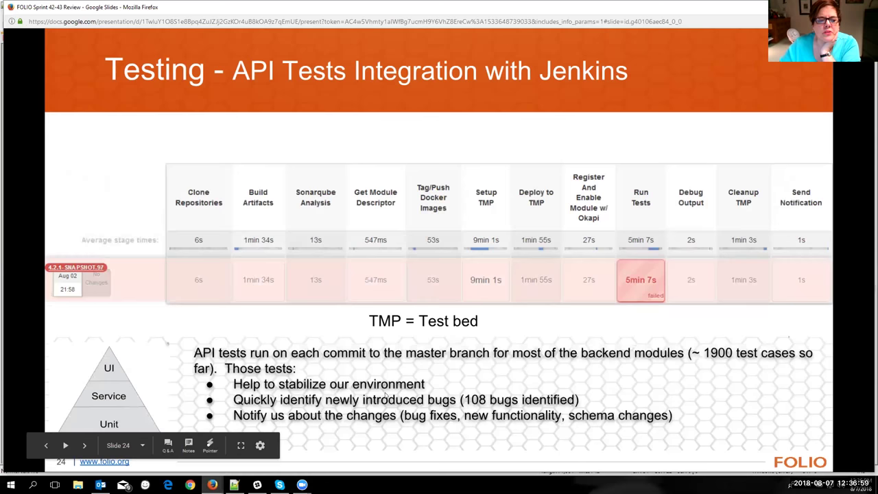
pyautogui.click(386, 395)
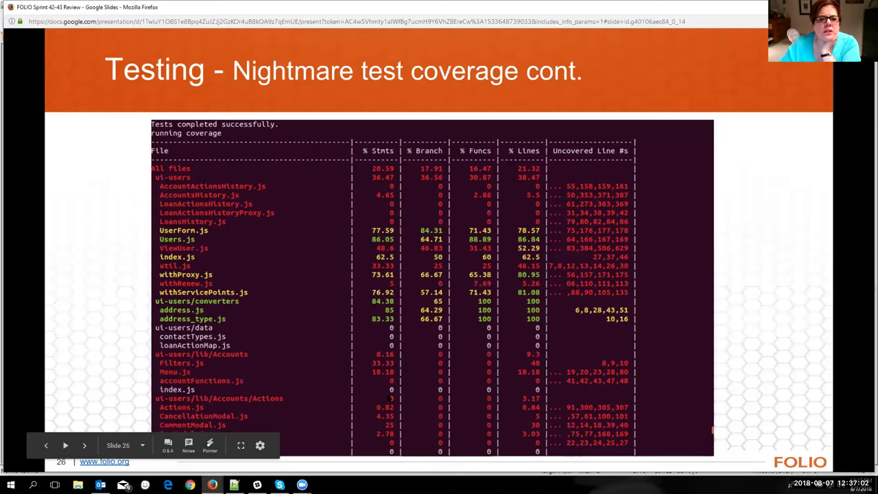
pyautogui.click(388, 398)
pyautogui.click(388, 398)
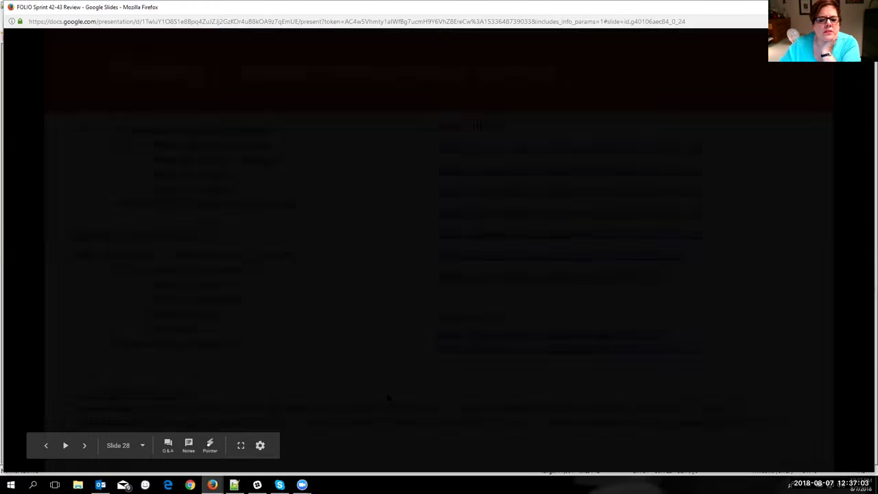
pyautogui.click(386, 398)
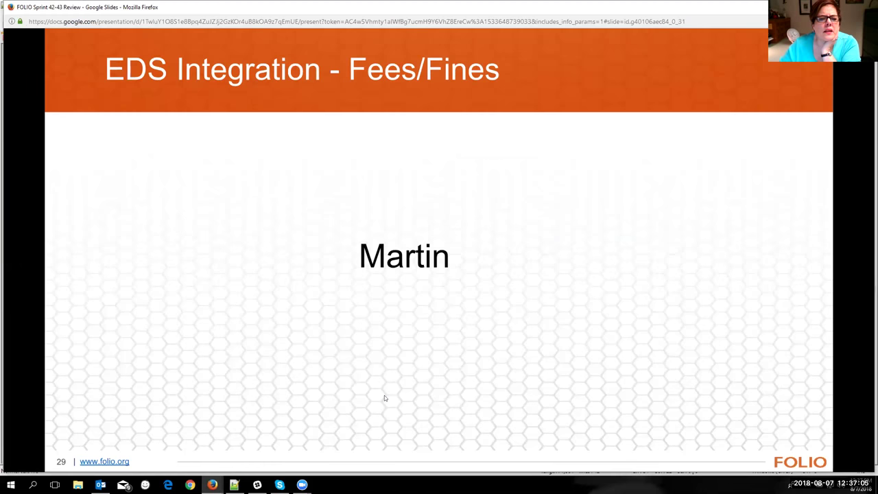
pyautogui.click(385, 398)
pyautogui.click(385, 398)
pyautogui.click(385, 398)
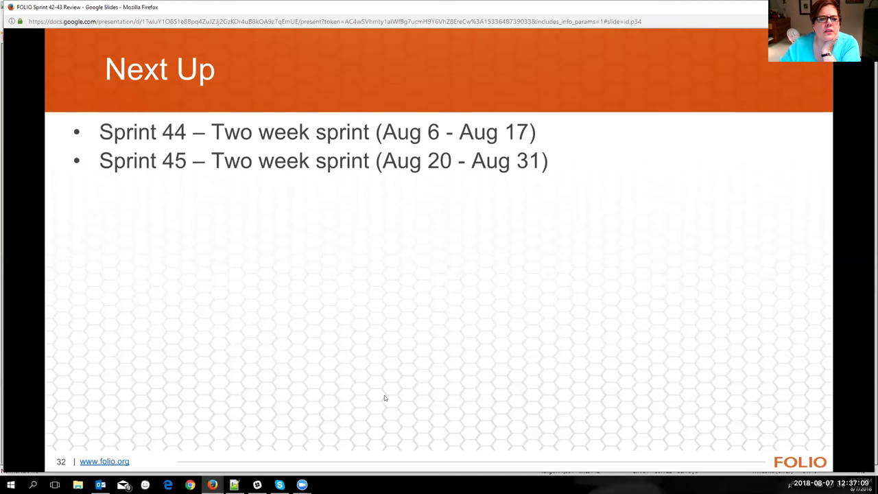